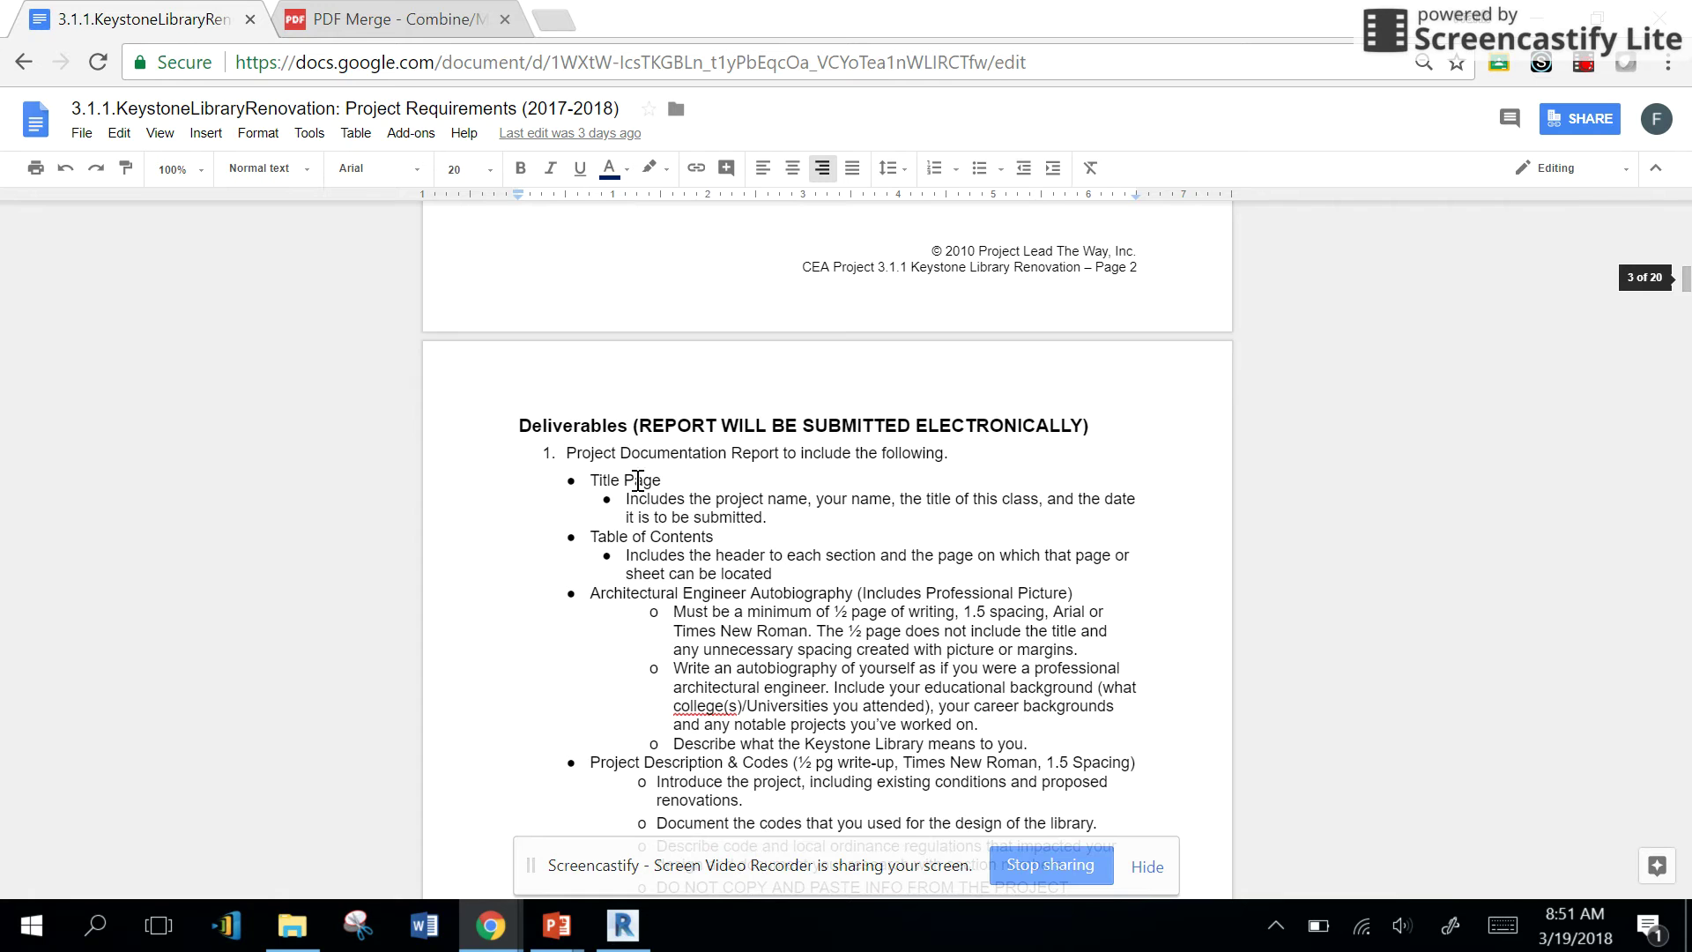
# Review the Deliverables section of the project requirements, covering the documentation report contents and the set of construction drawings.
pyautogui.scroll(-1, 652, 471)
pyautogui.moveTo(571, 311); pyautogui.dragTo(1077, 626)
pyautogui.click(833, 490)
pyautogui.scroll(-3, 649, 496)
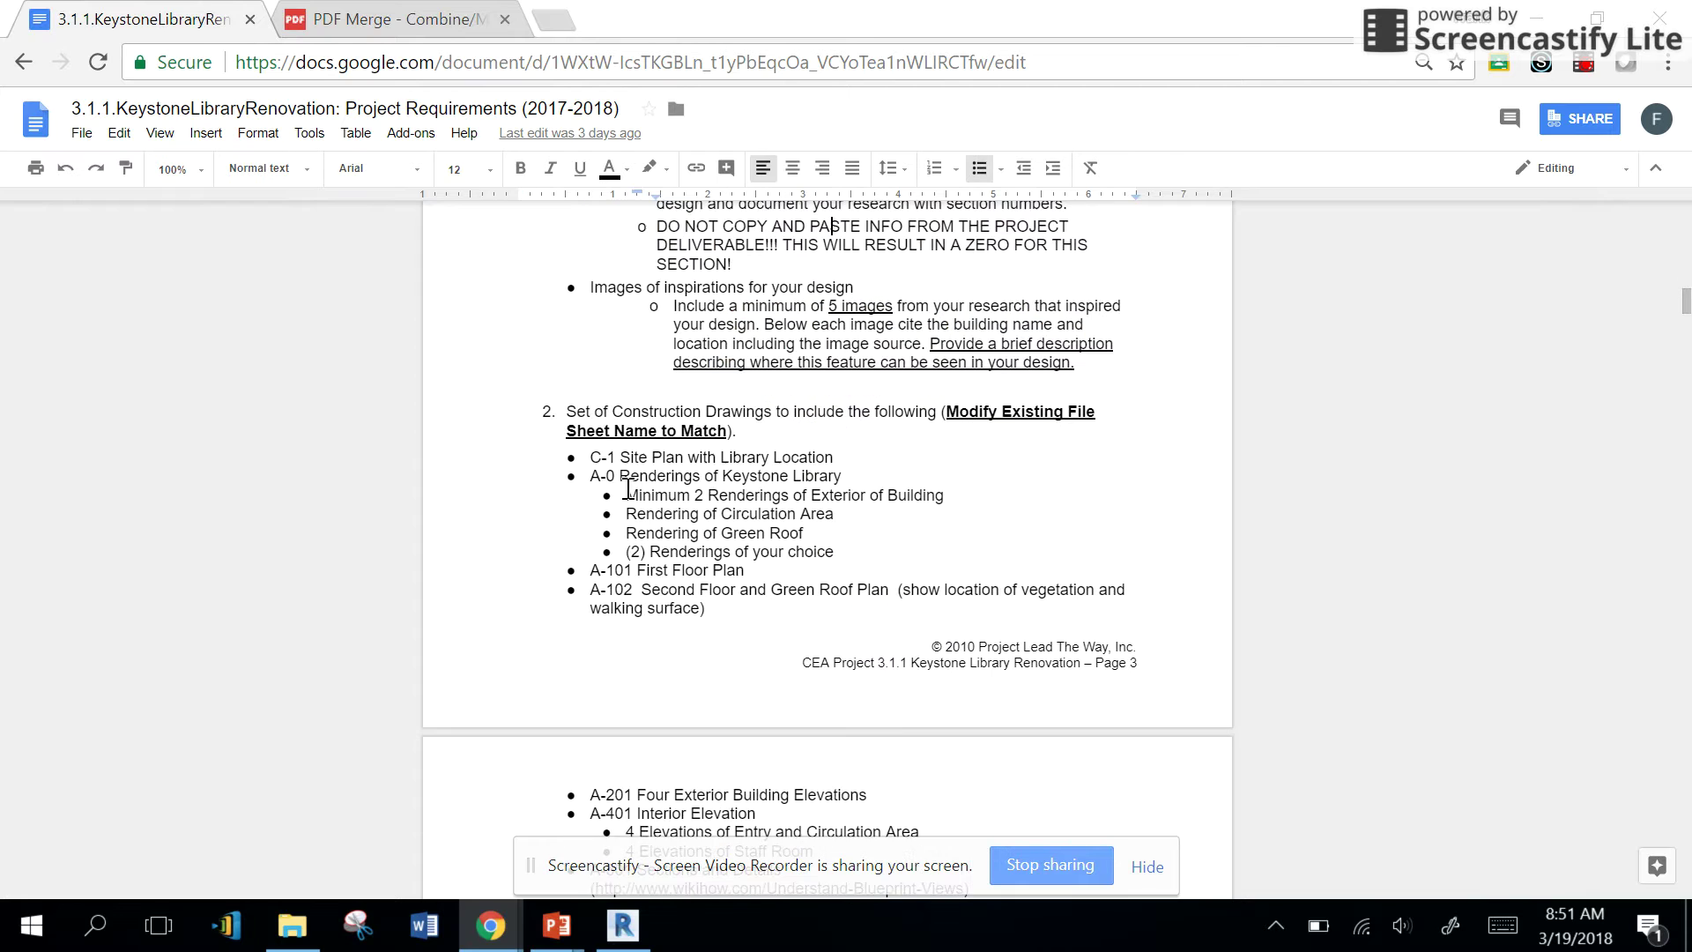
pyautogui.moveTo(566, 411); pyautogui.dragTo(775, 752)
pyautogui.scroll(3, 723, 562)
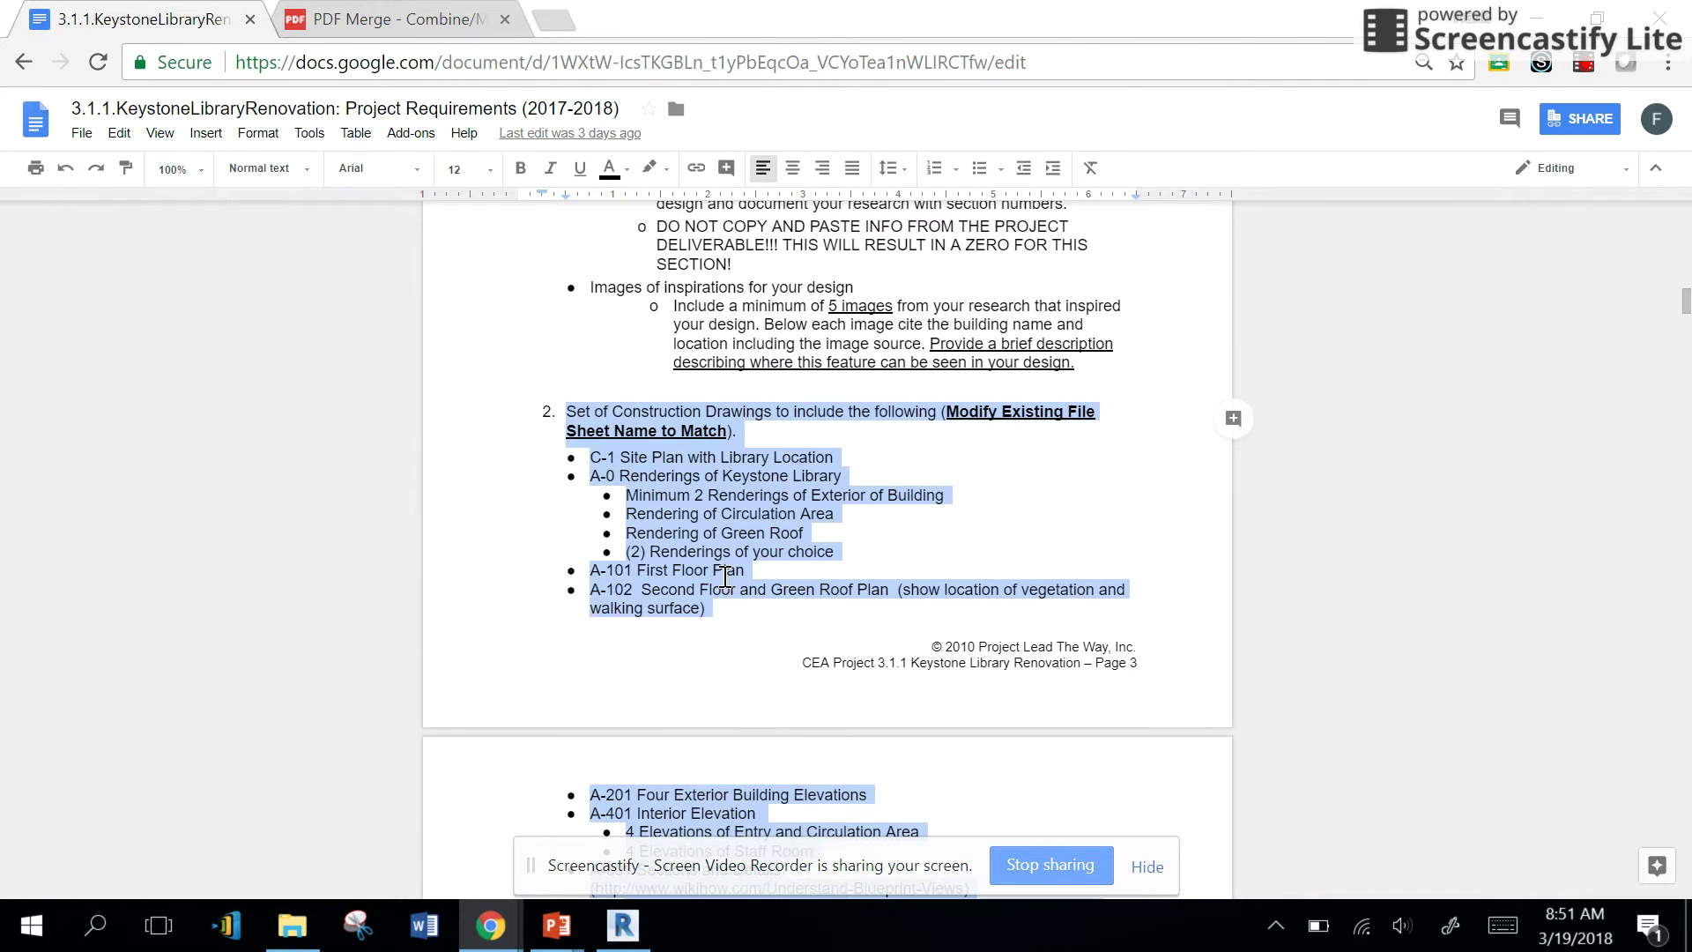
pyautogui.scroll(3, 723, 562)
pyautogui.click(710, 468)
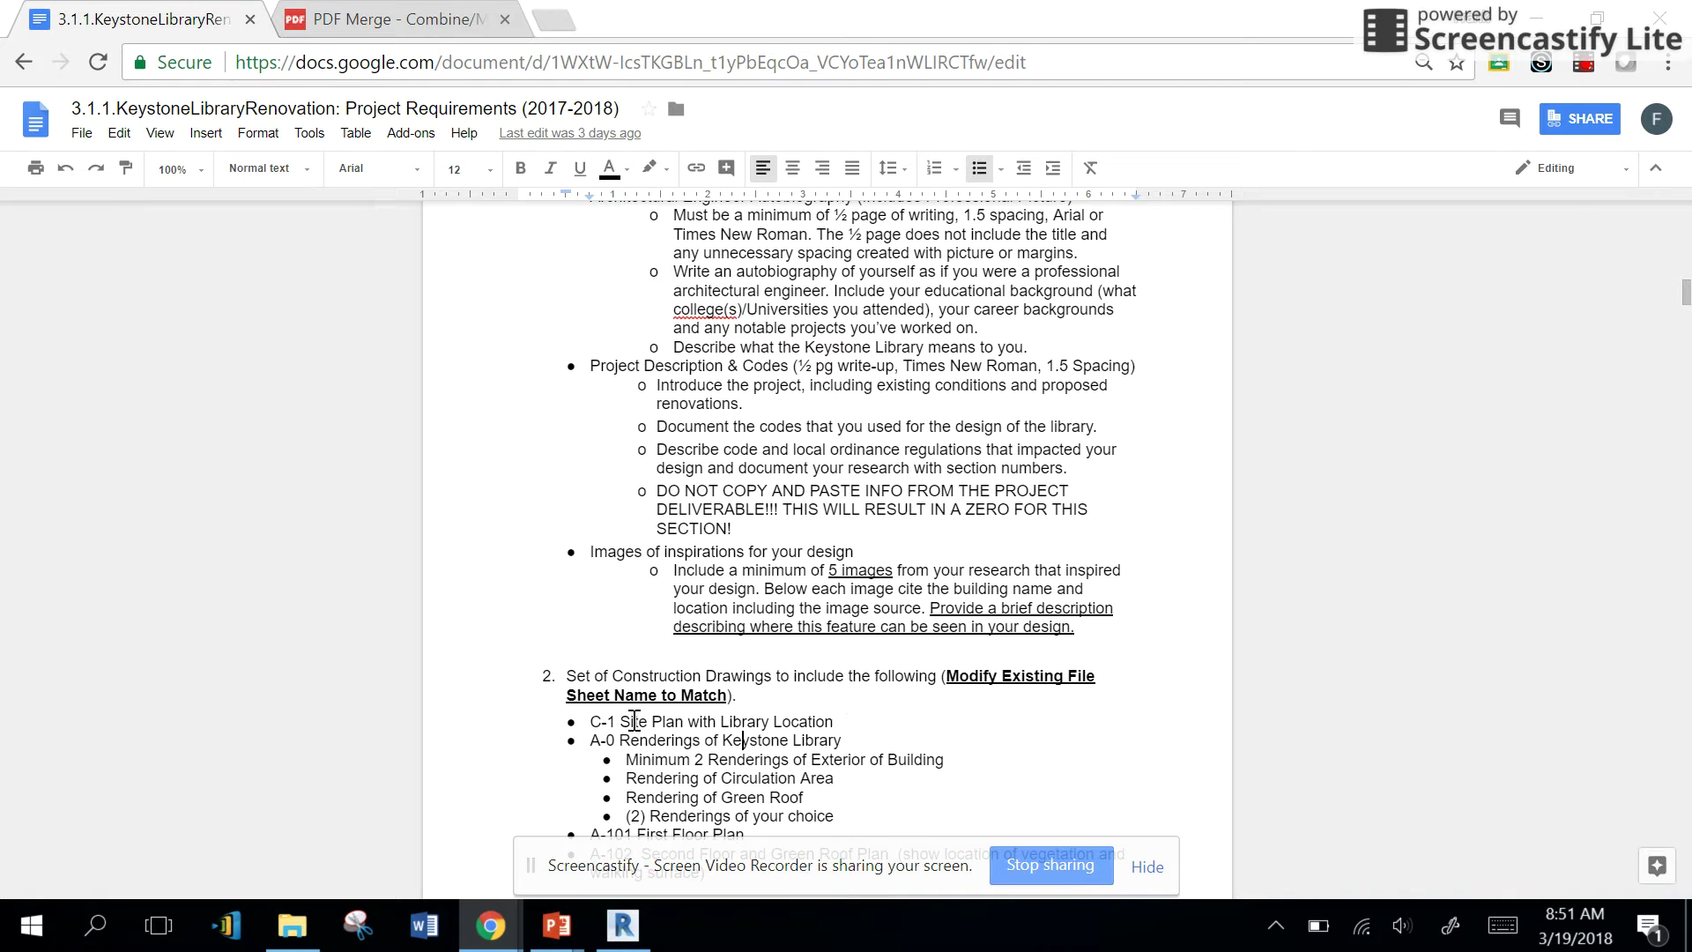
pyautogui.moveTo(591, 745); pyautogui.dragTo(680, 746)
pyautogui.click(670, 760)
pyautogui.scroll(-1, 676, 754)
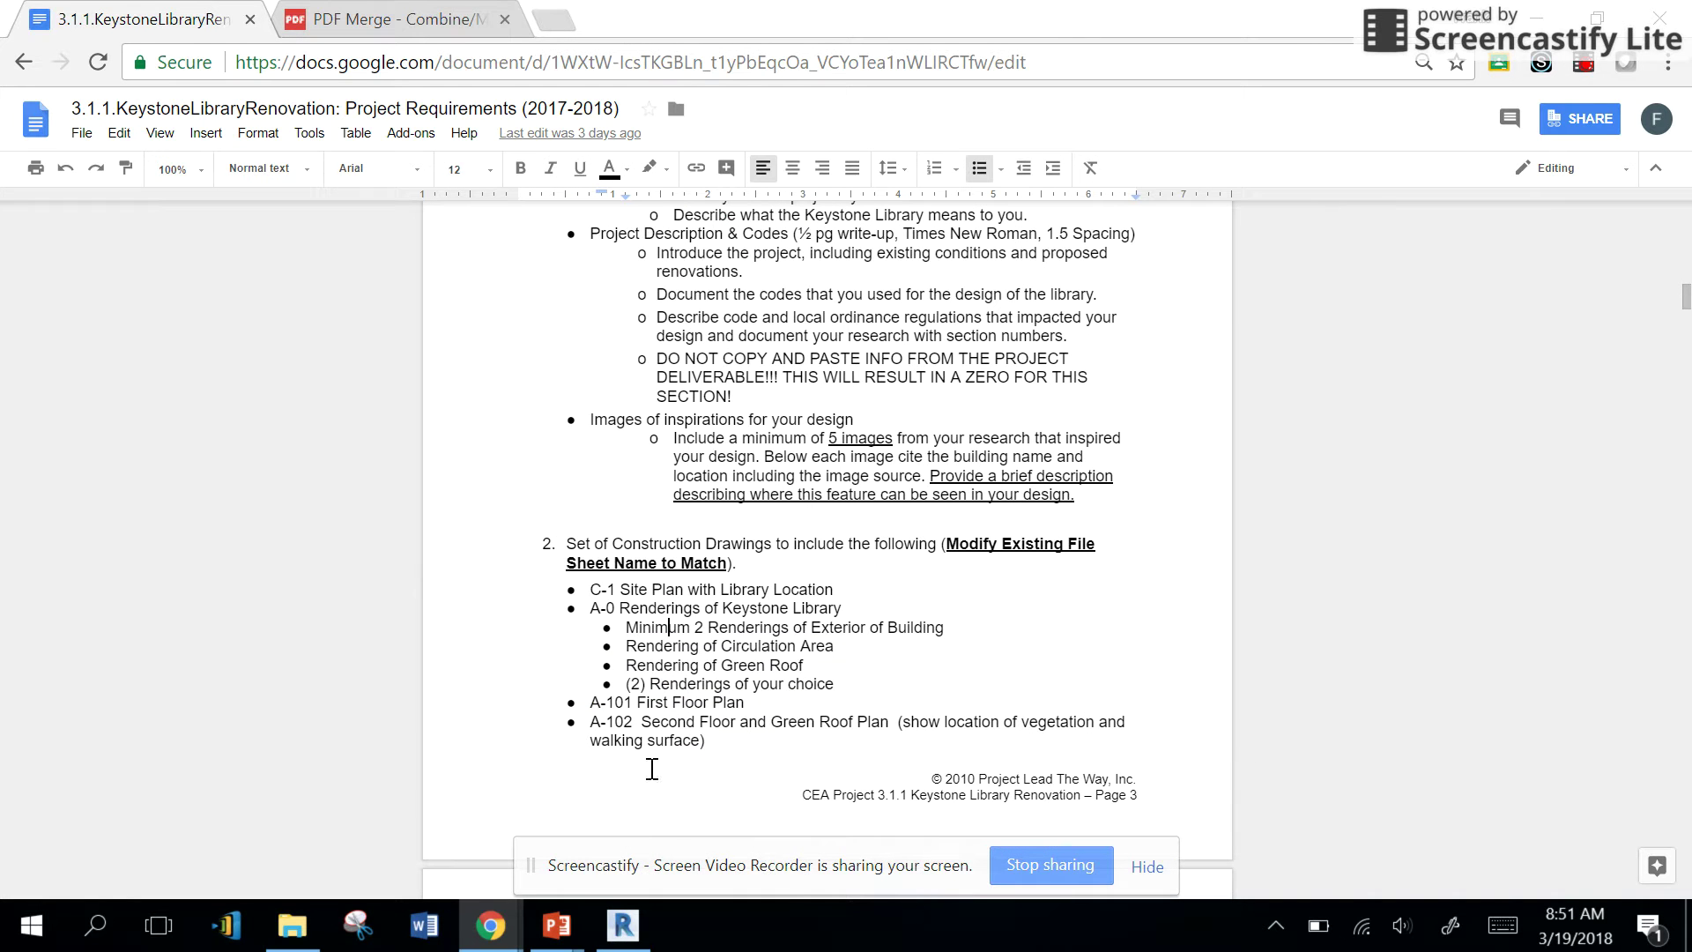
# Check the model upgrade in Revit and return to Google Docs to look through the project requirements document.
pyautogui.click(612, 926)
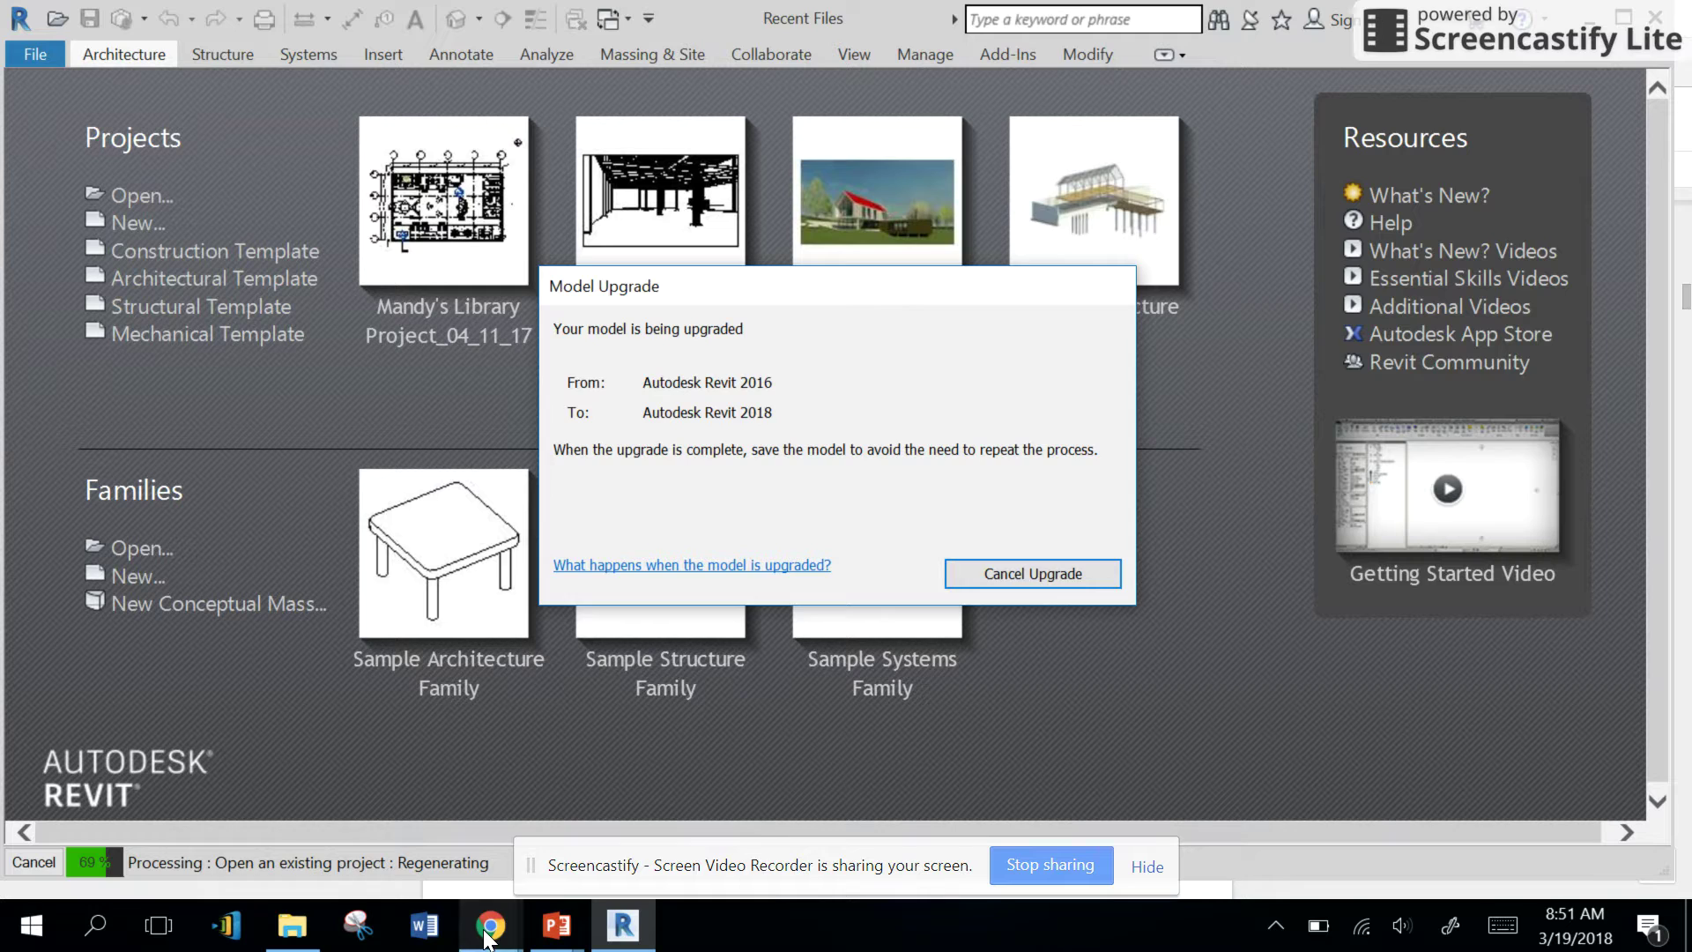
pyautogui.moveTo(491, 925)
pyautogui.click(456, 855)
pyautogui.scroll(20, 743, 570)
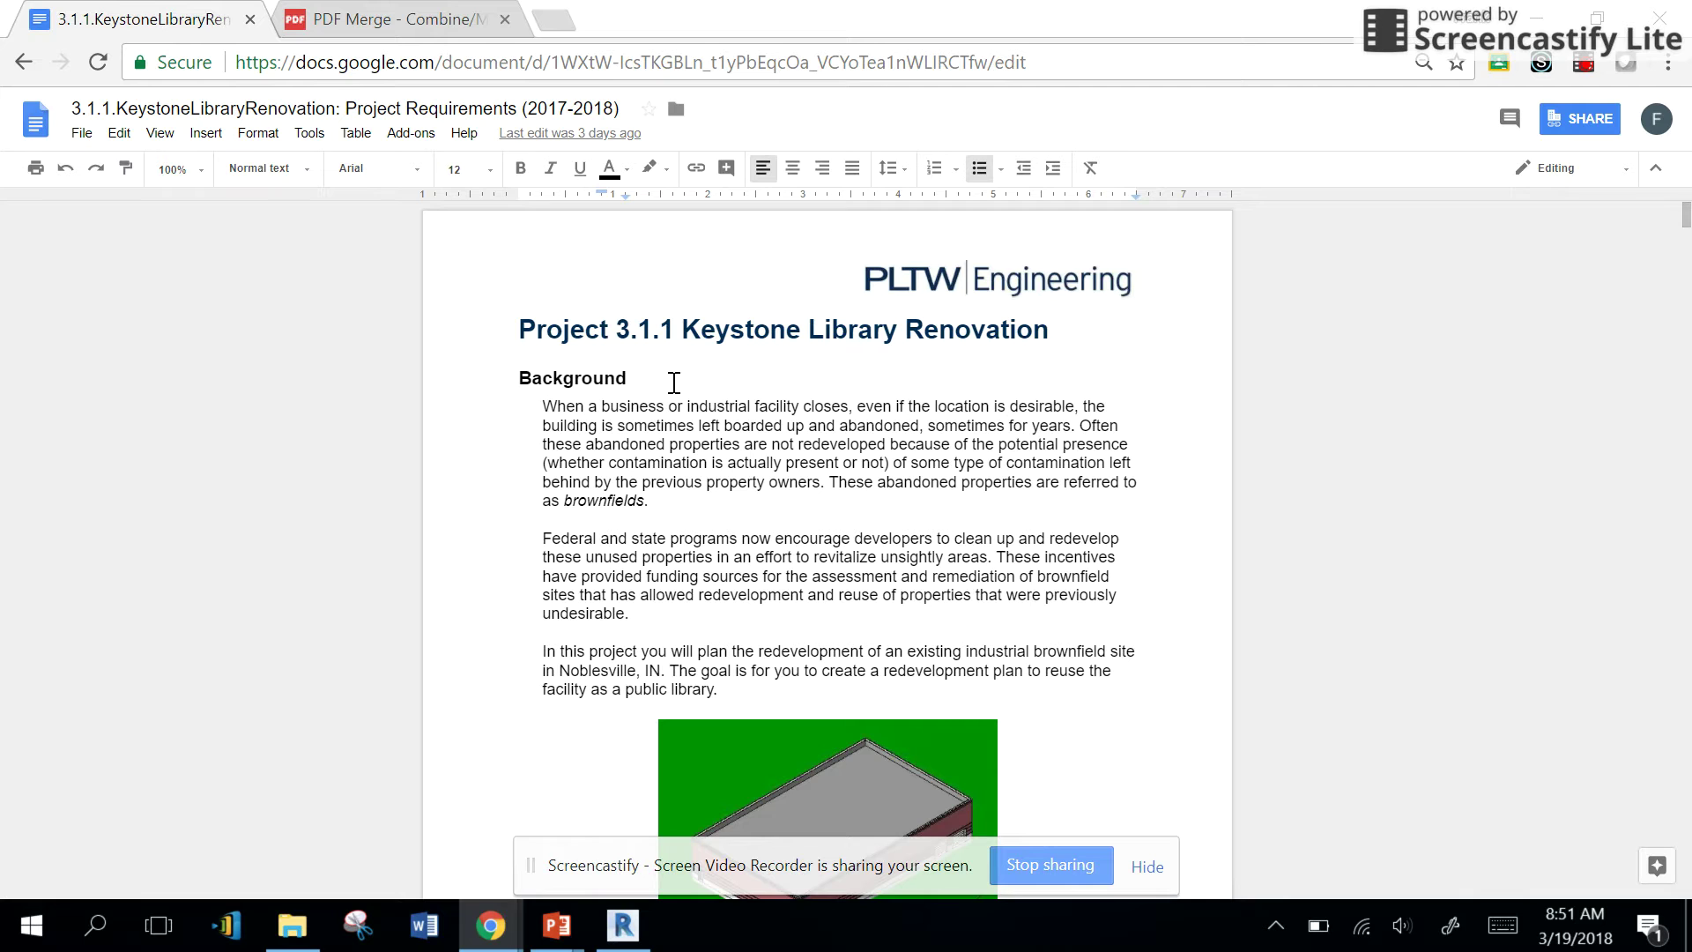
pyautogui.scroll(-10, 674, 382)
pyautogui.scroll(-10, 676, 405)
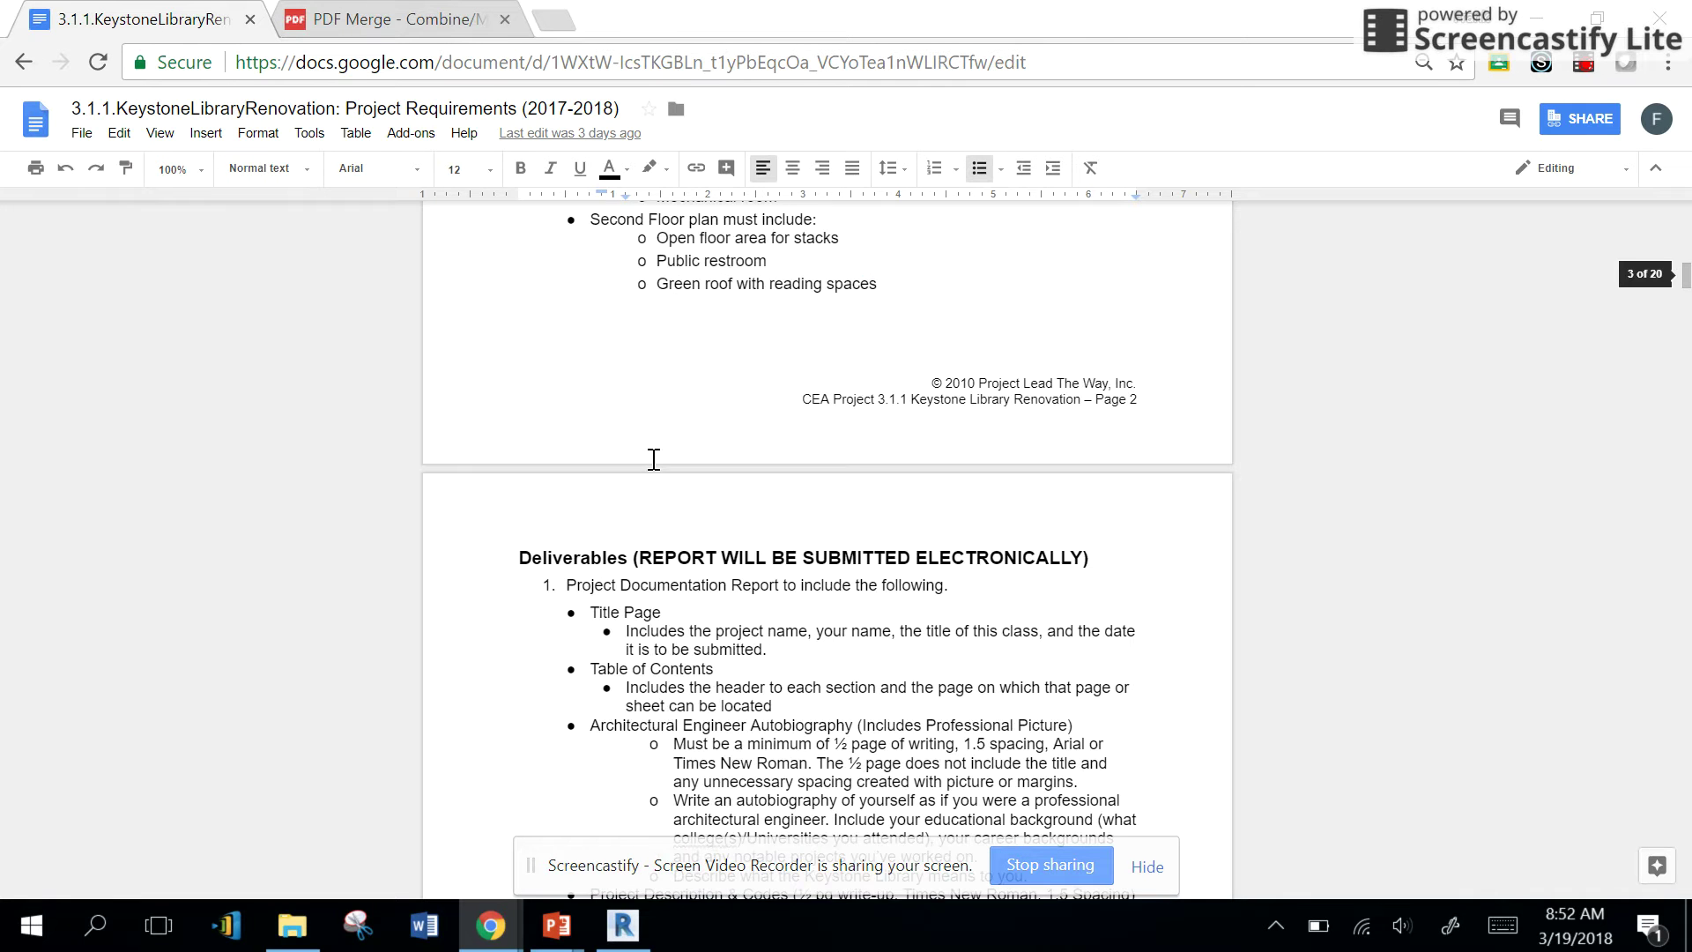
pyautogui.scroll(20, 656, 486)
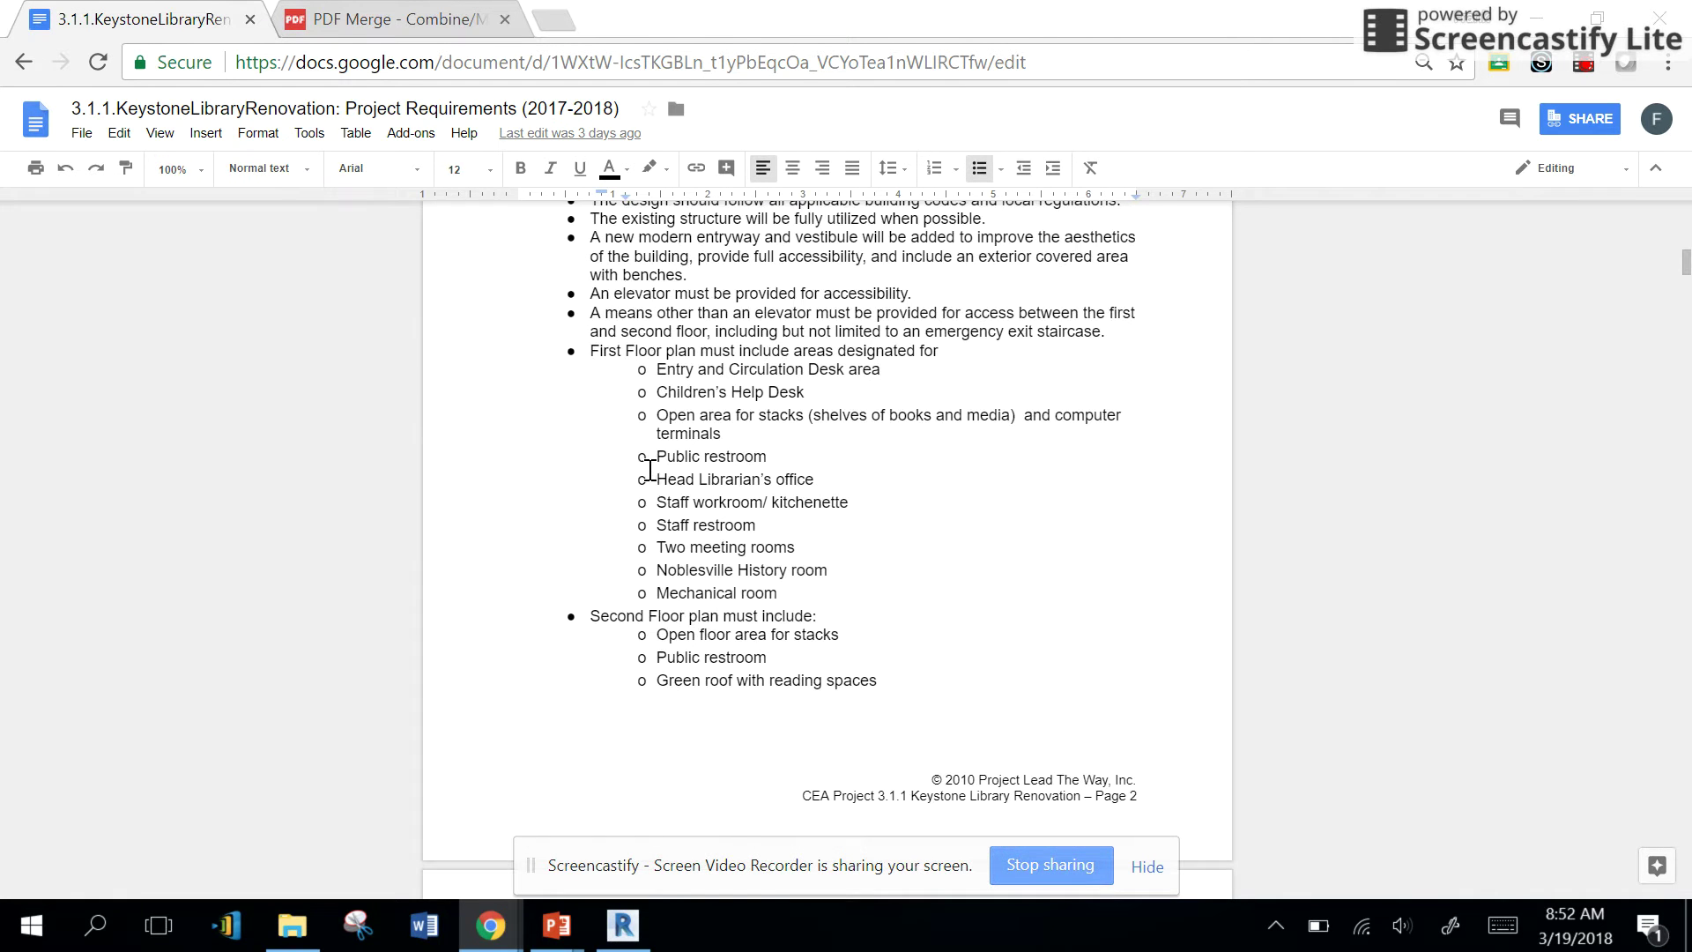
# Download the document as a PDF named "Report Documents 1" in the Keystone Library Report folder.
pyautogui.click(86, 134)
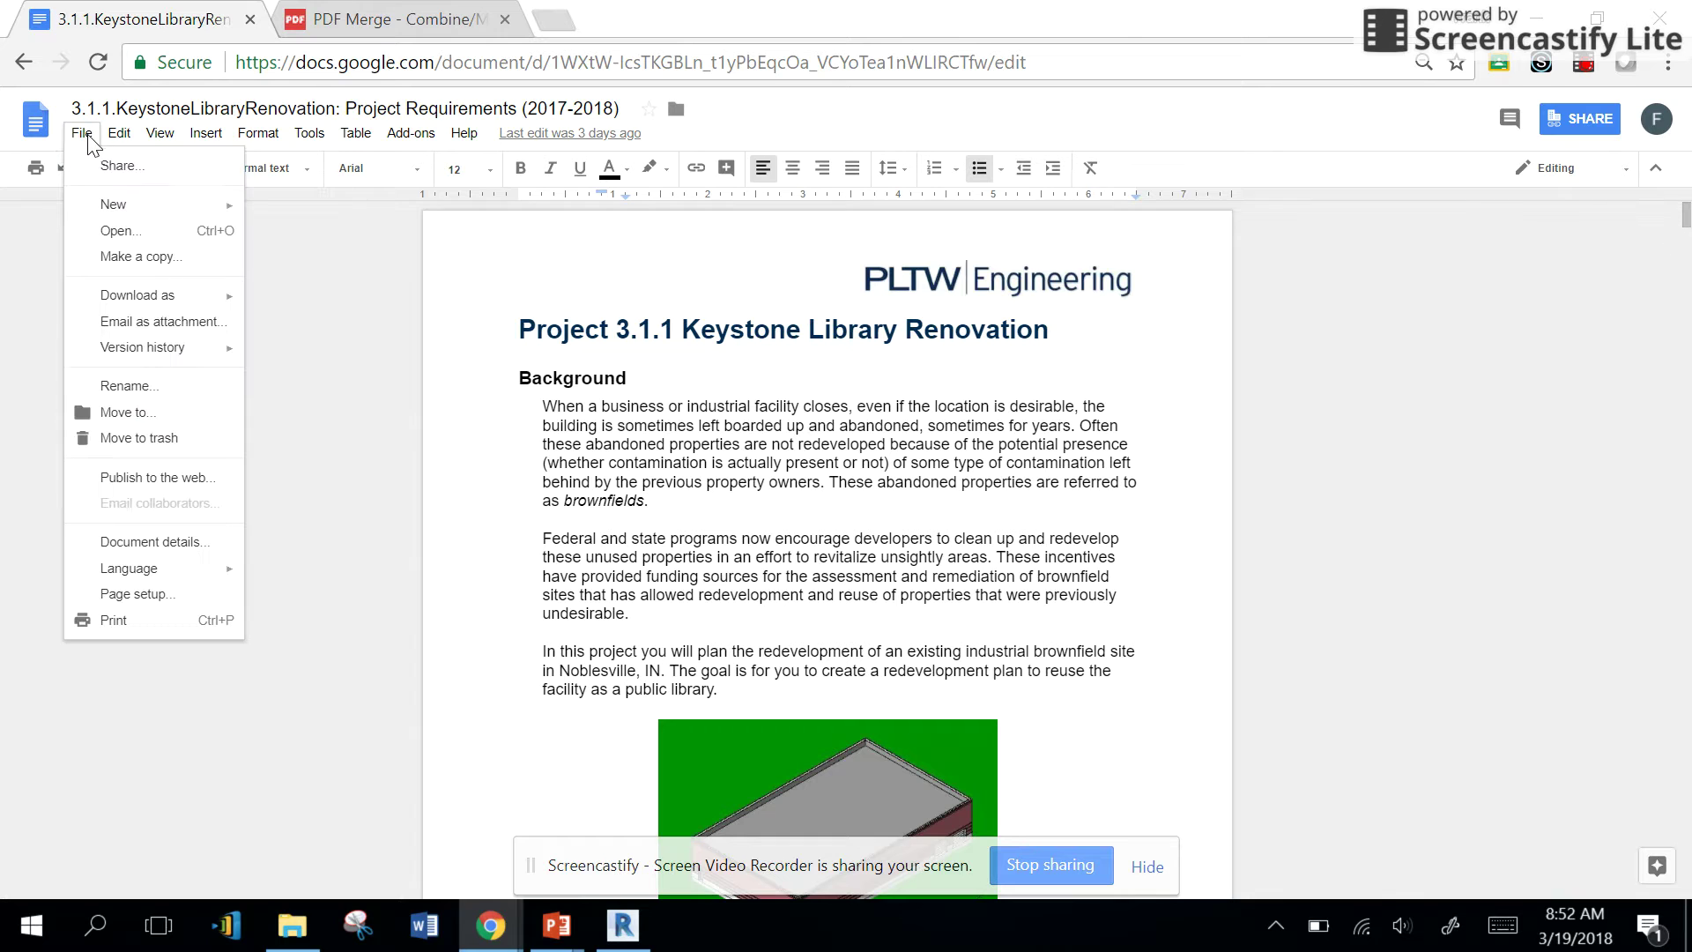
pyautogui.moveTo(168, 302)
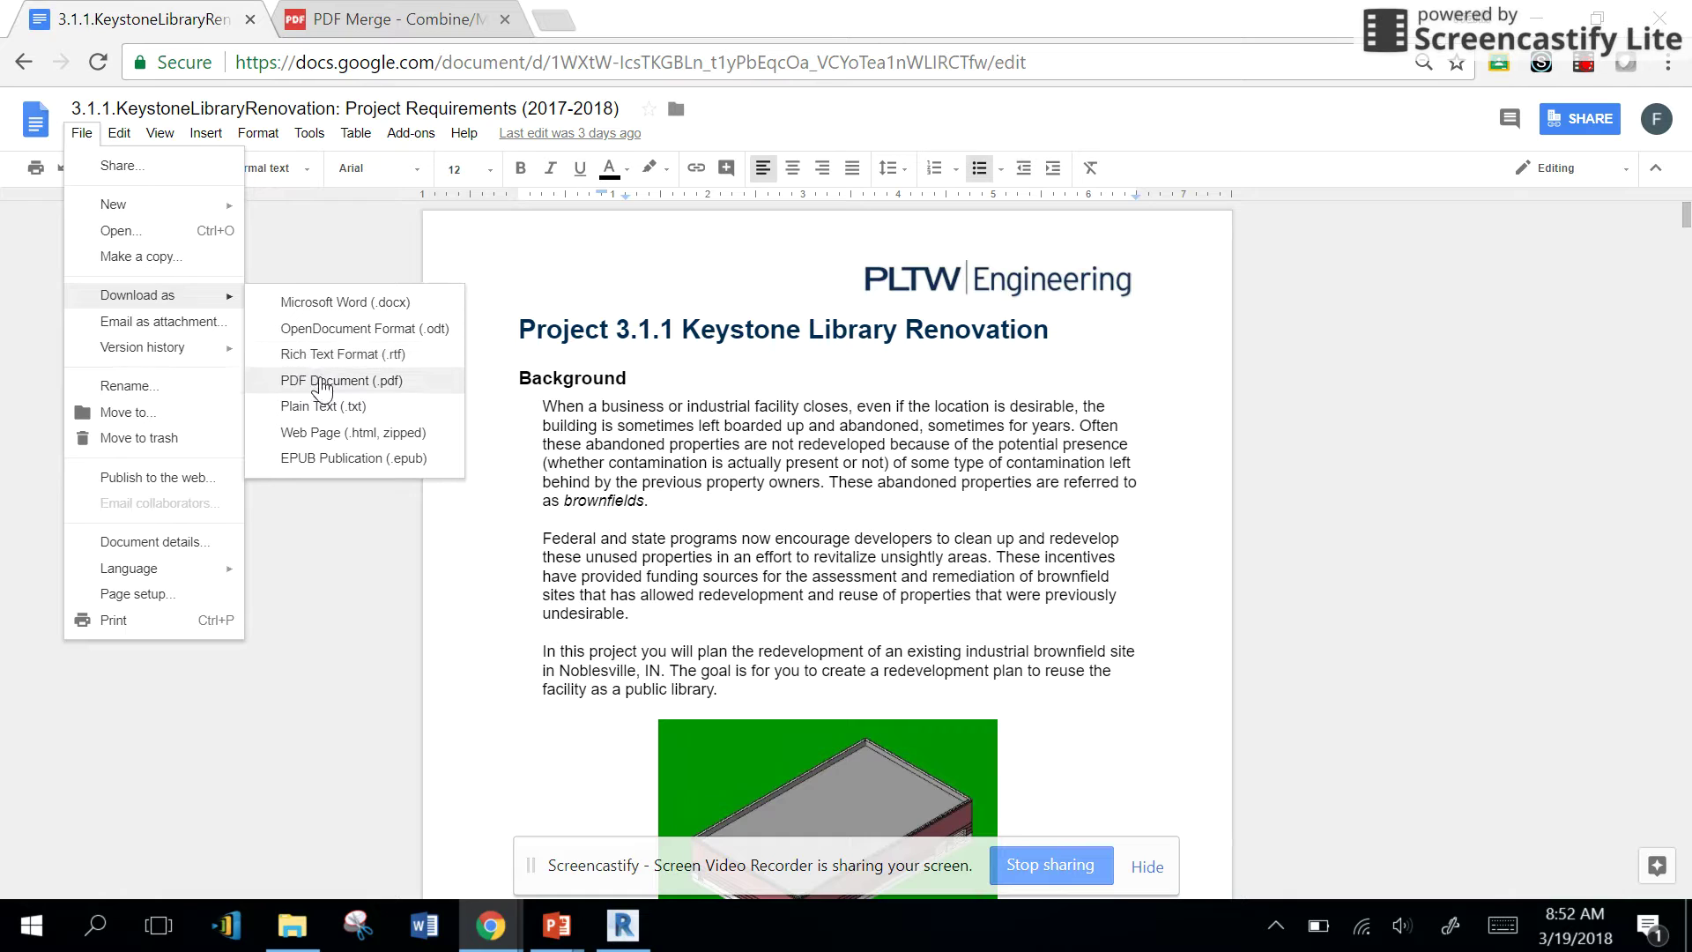
pyautogui.click(324, 382)
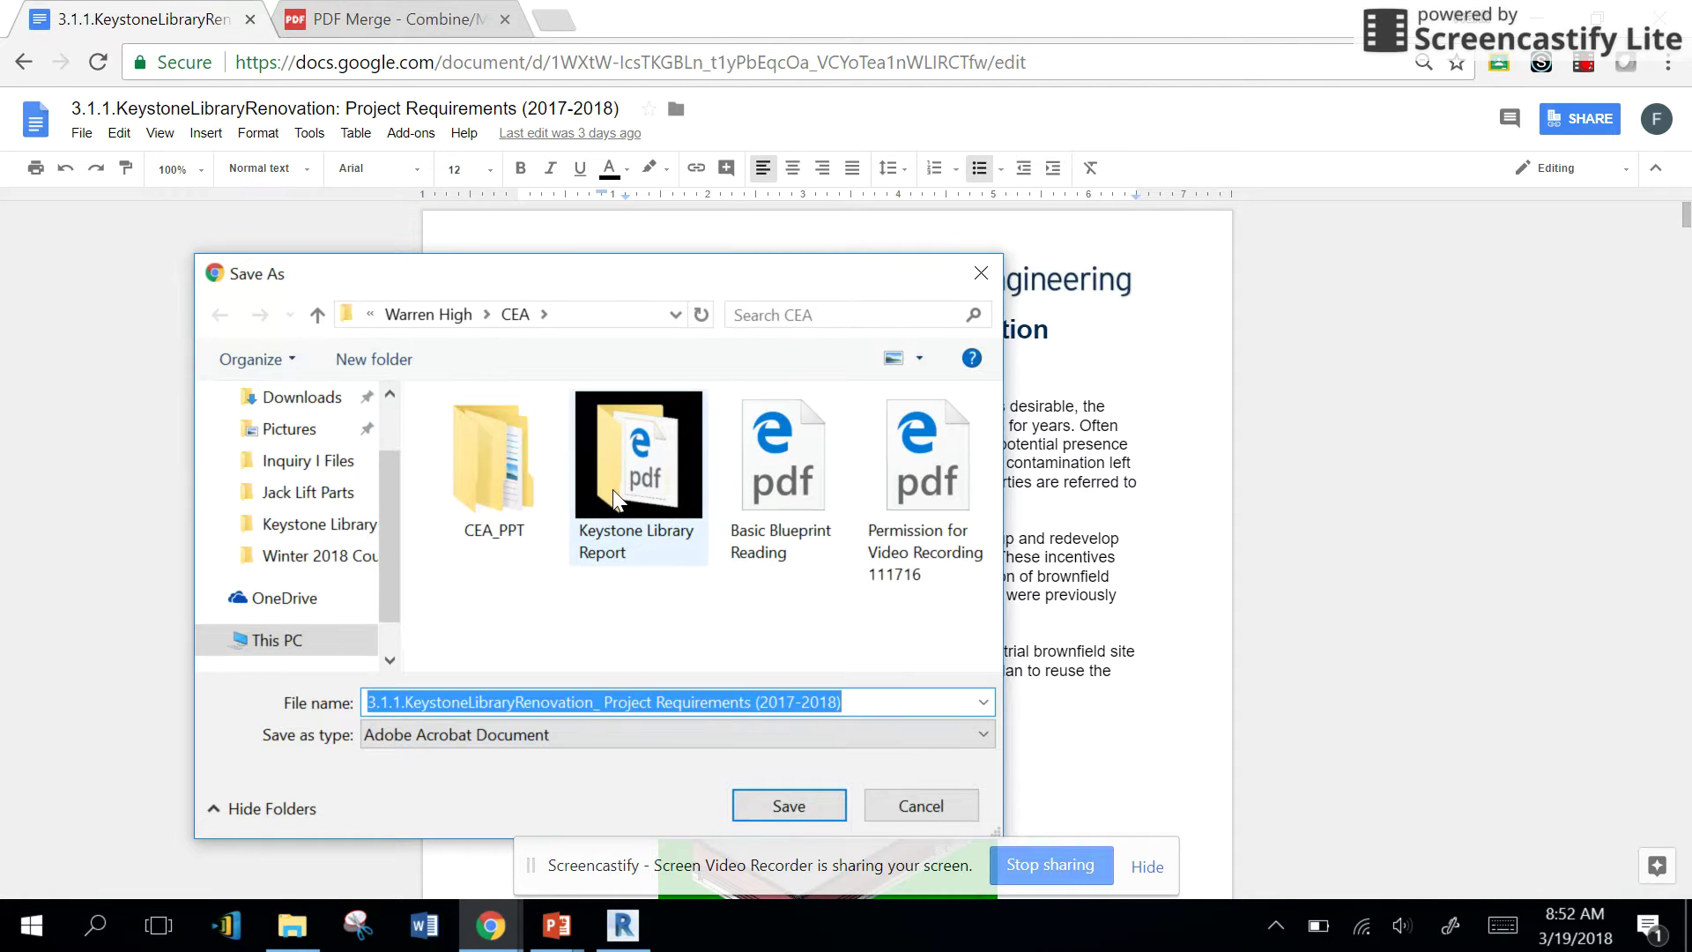
pyautogui.doubleClick(615, 499)
pyautogui.click(543, 443)
pyautogui.click(546, 696)
pyautogui.click(494, 702)
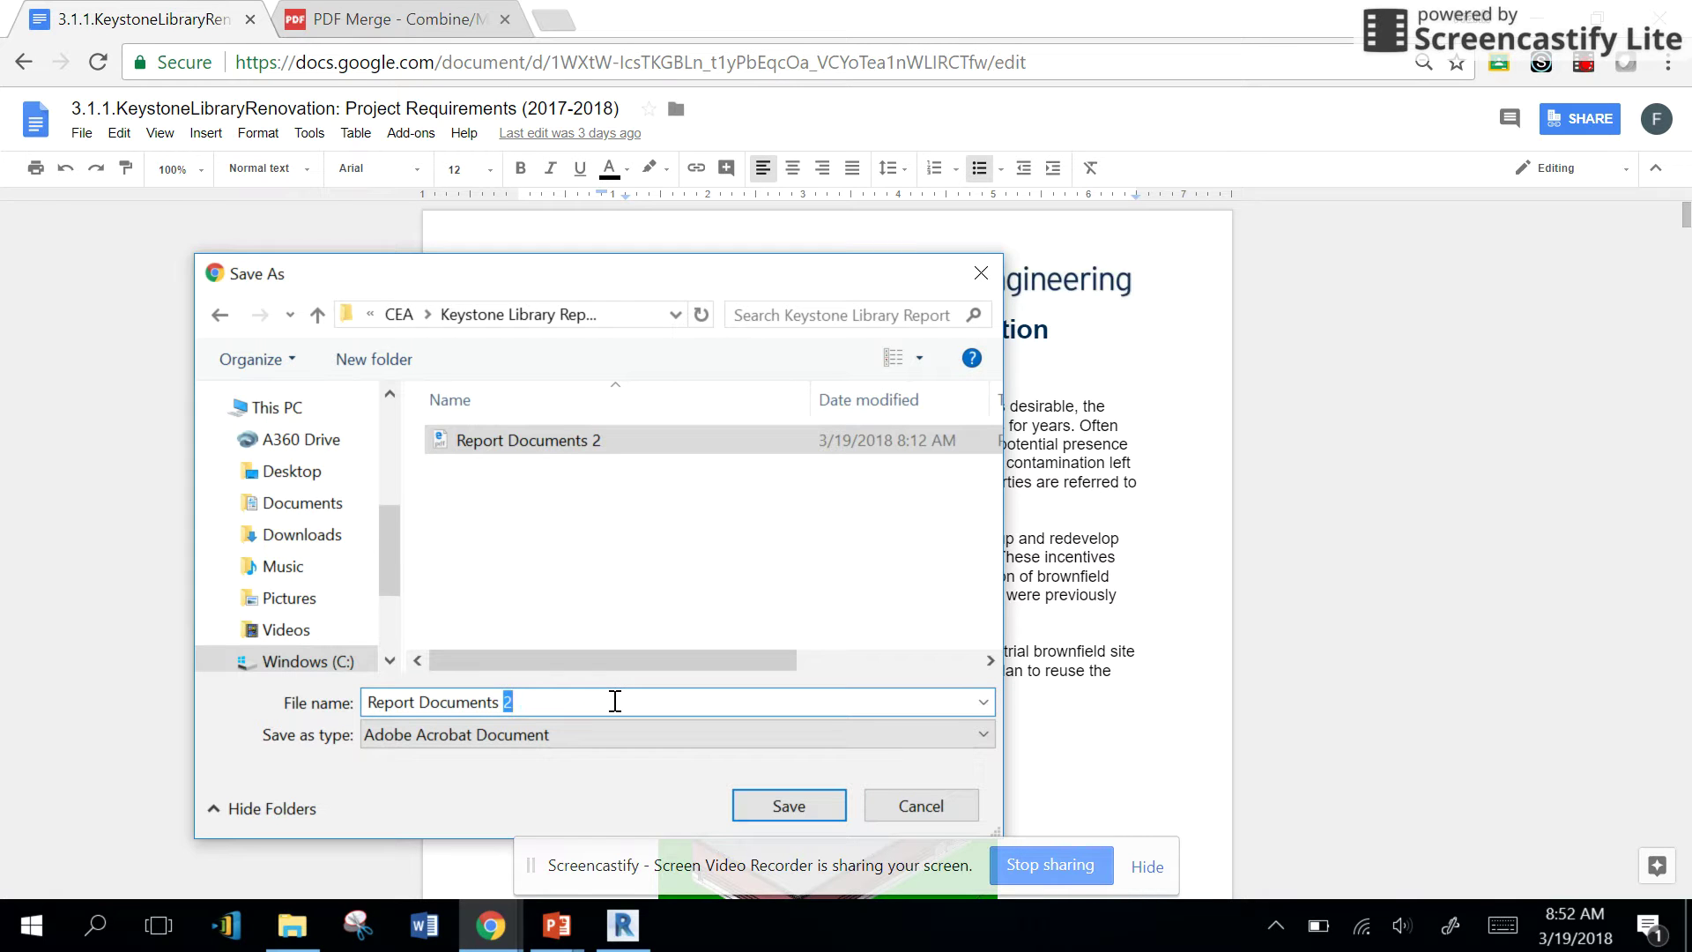
pyautogui.write('1')
pyautogui.press('Return')
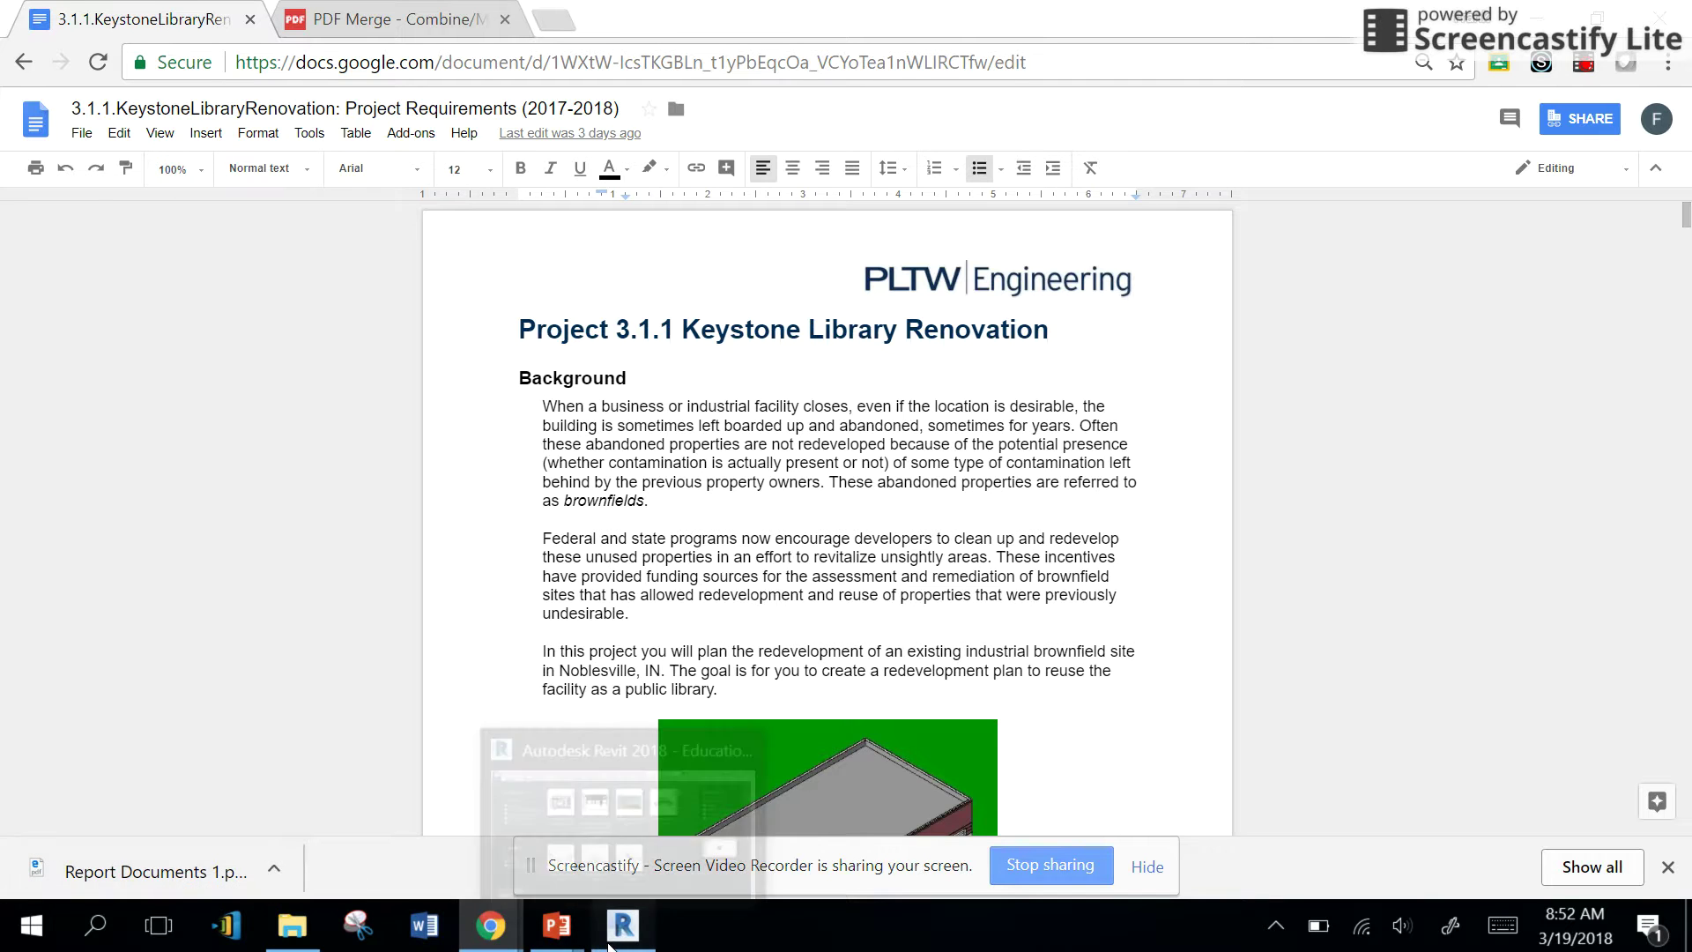
# Switch to Revit to check the upgrade's progress, returning to the project requirements in Chrome.
pyautogui.click(622, 925)
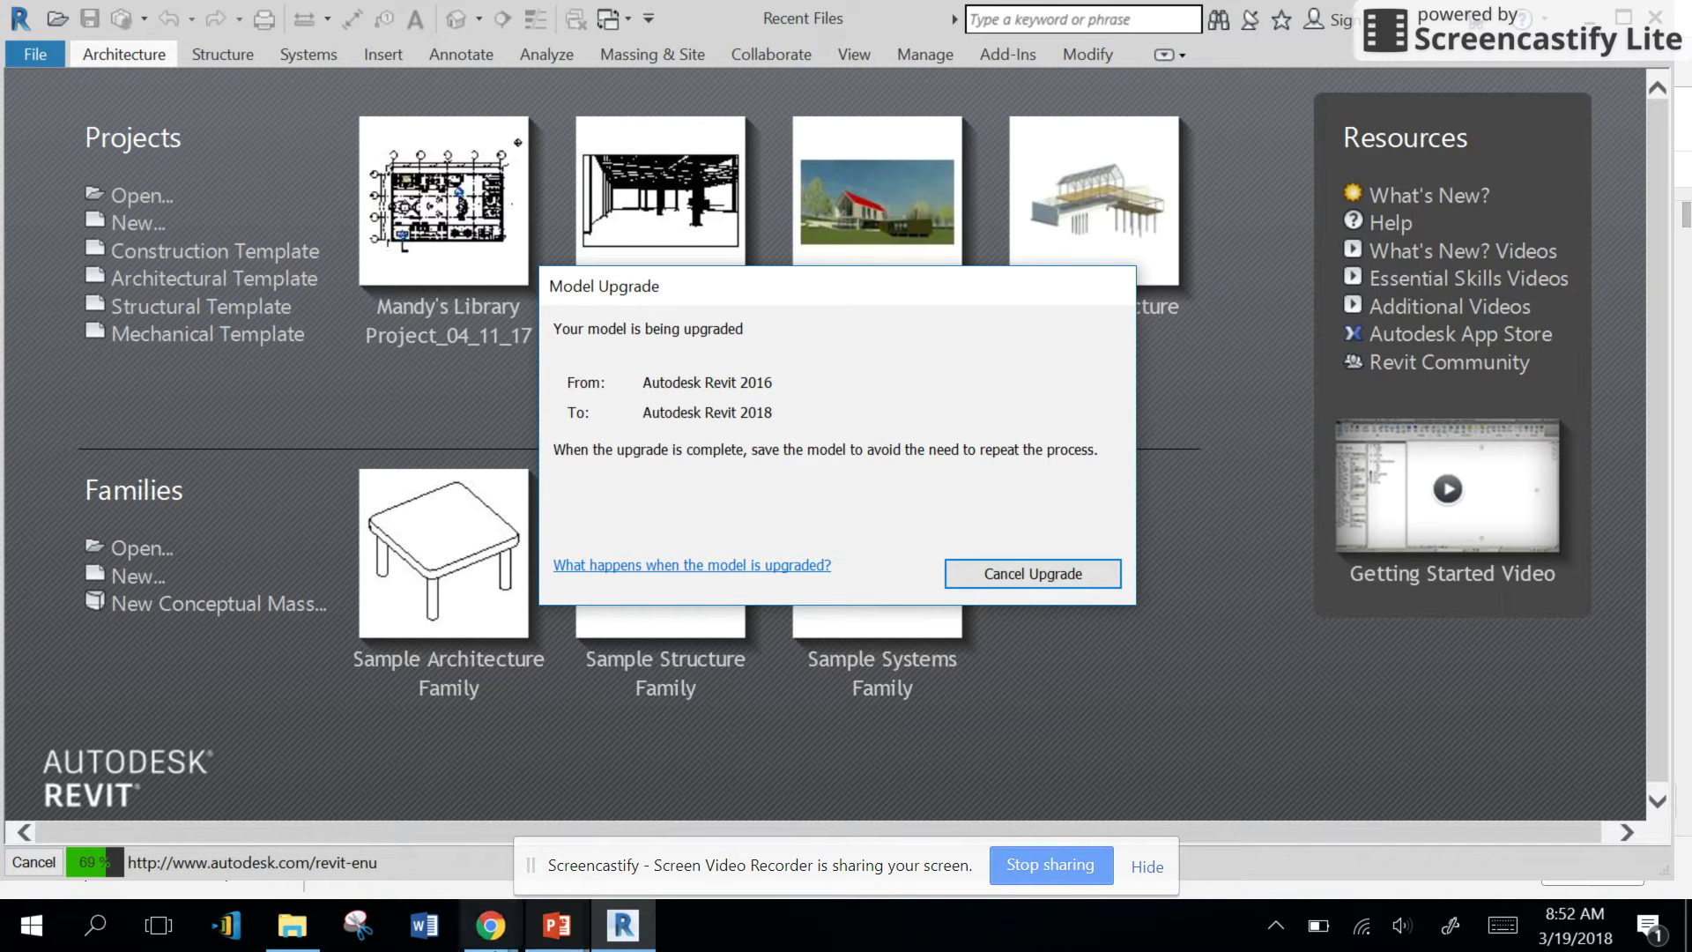
pyautogui.click(490, 925)
pyautogui.click(459, 864)
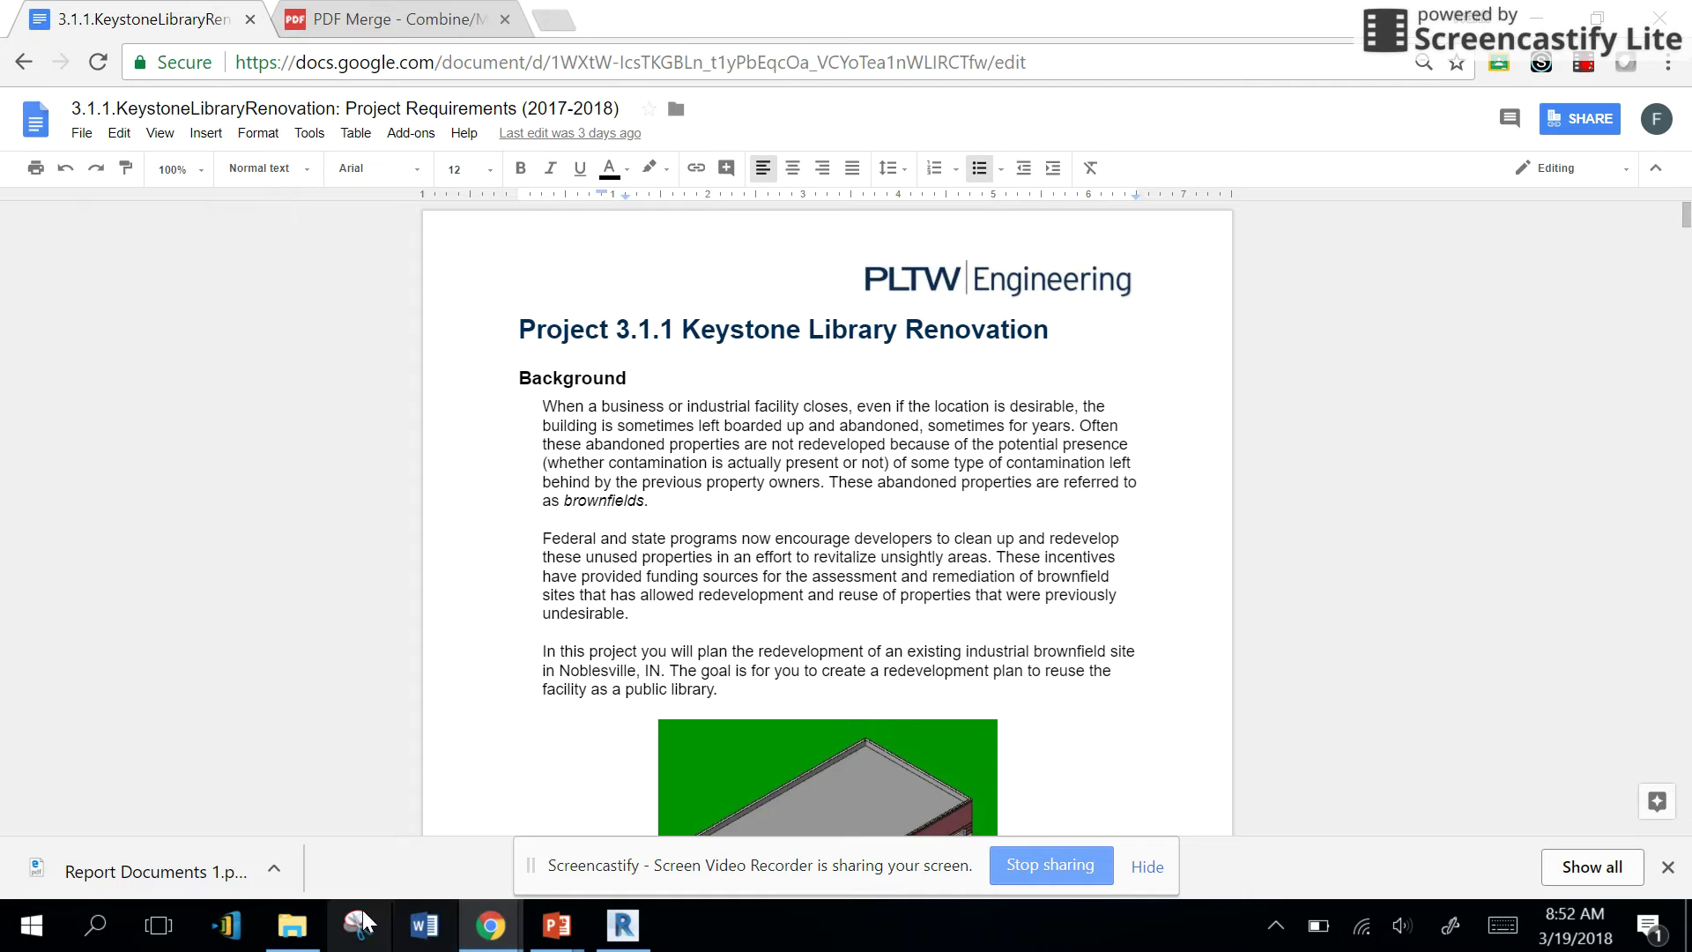
# Open Report Documents 1 from File Explorer, look through its pages and close it.
pyautogui.click(292, 925)
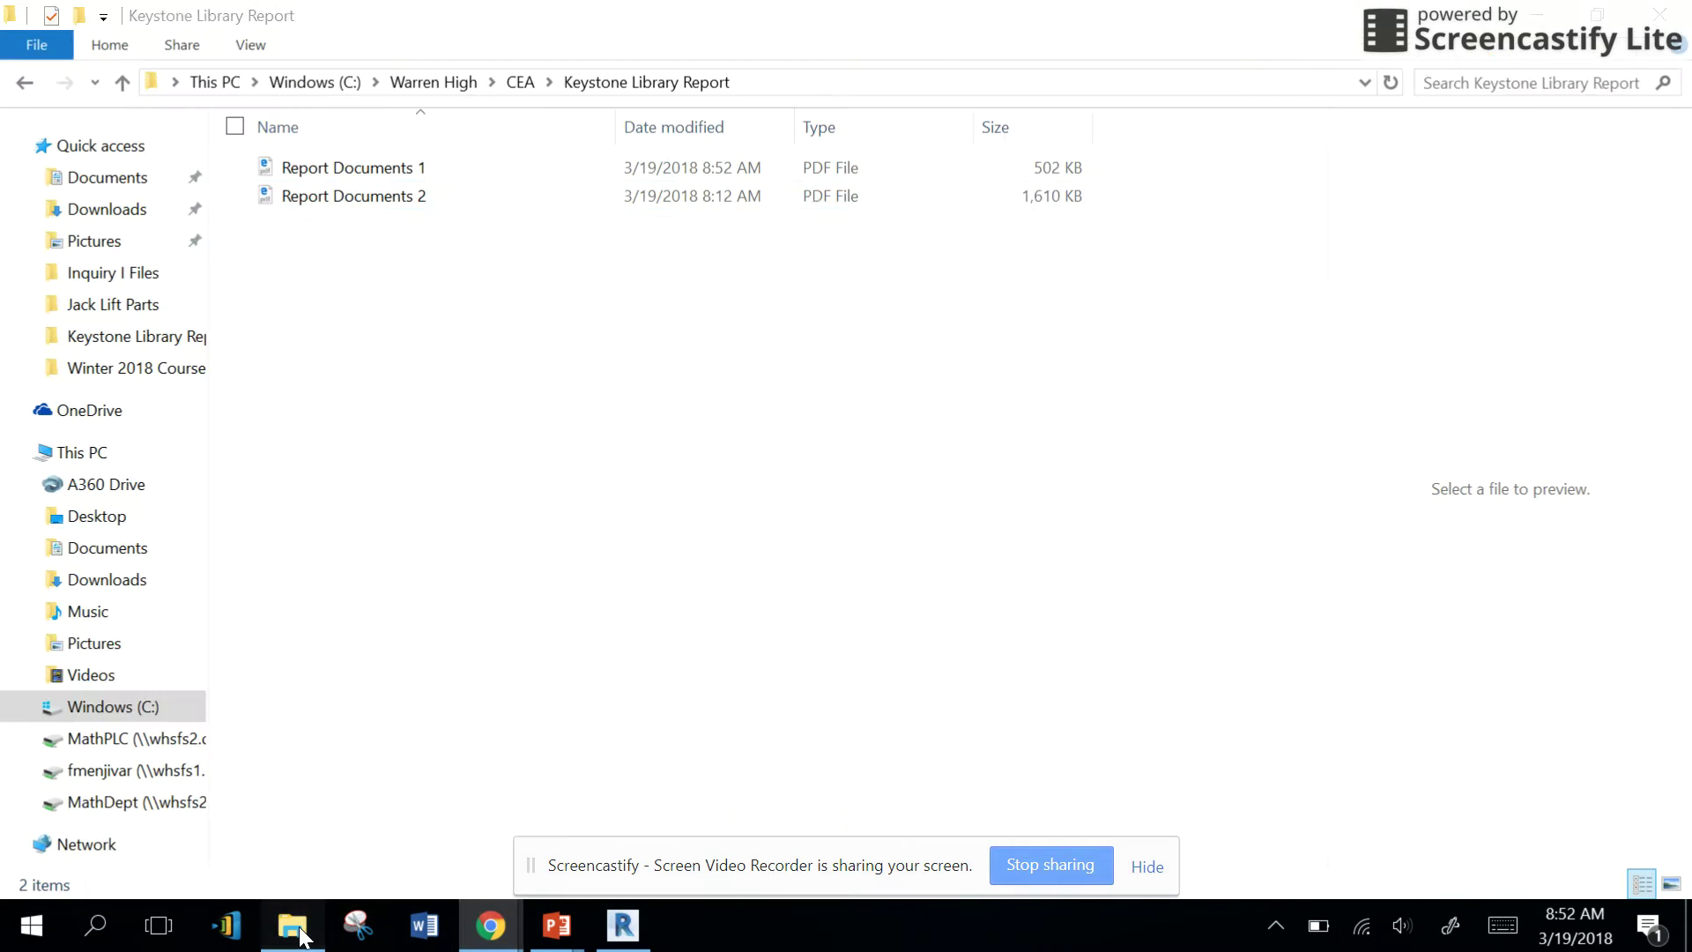
pyautogui.click(394, 173)
pyautogui.doubleClick(394, 173)
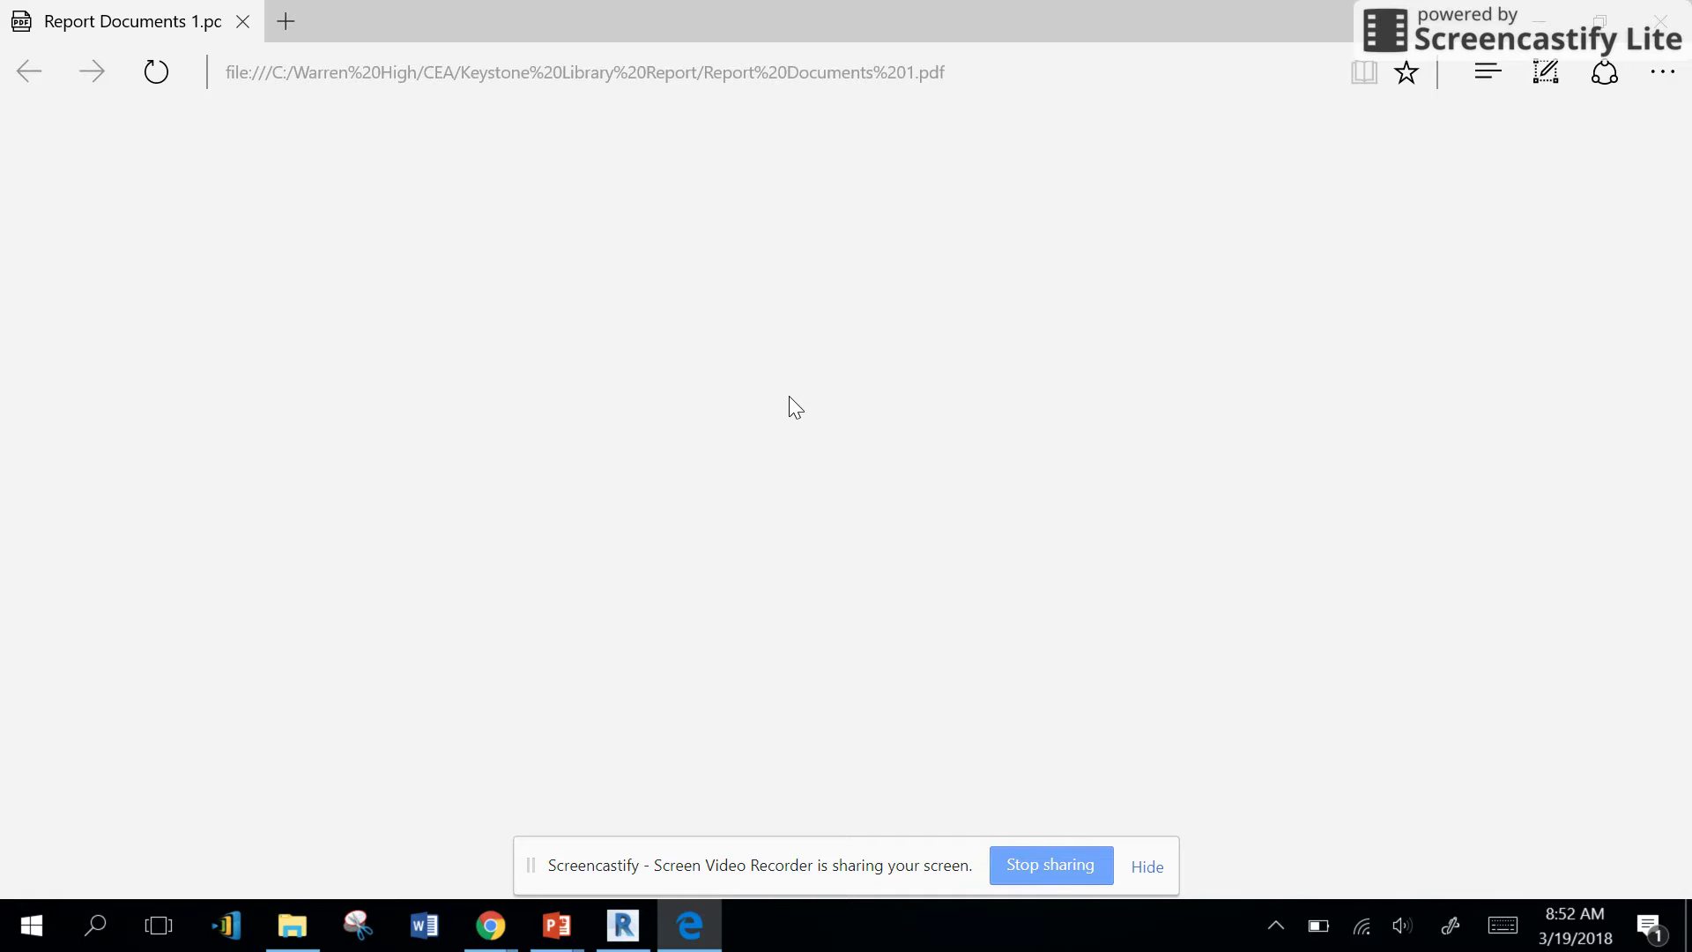
pyautogui.scroll(-20, 790, 395)
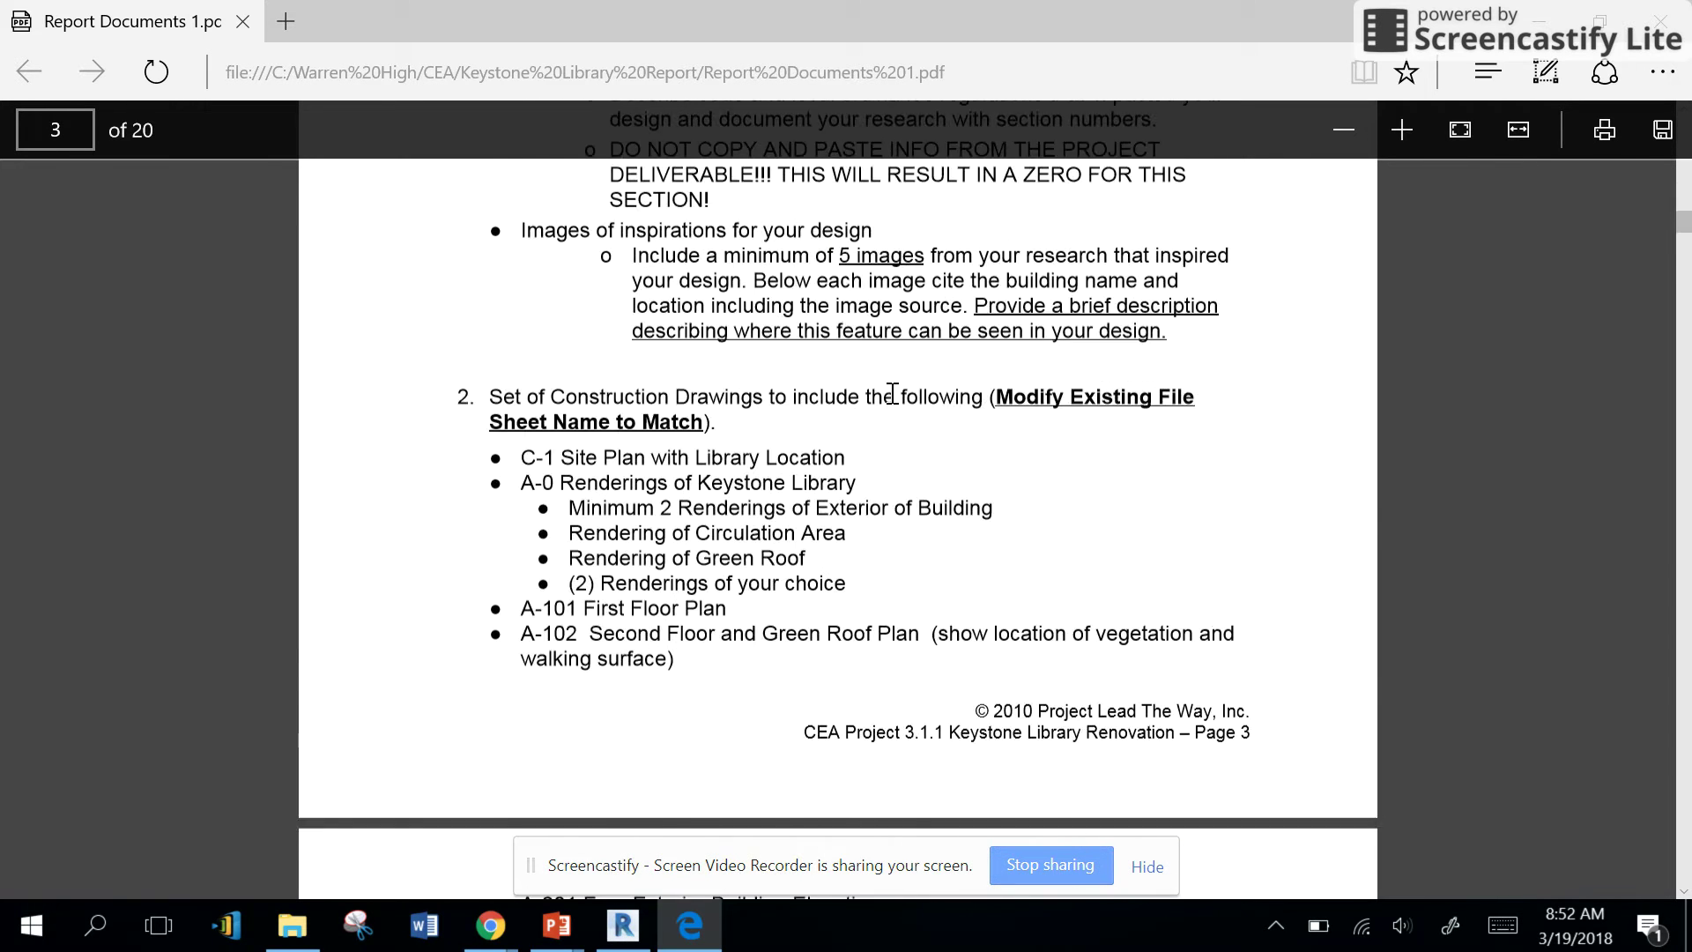
pyautogui.click(1660, 21)
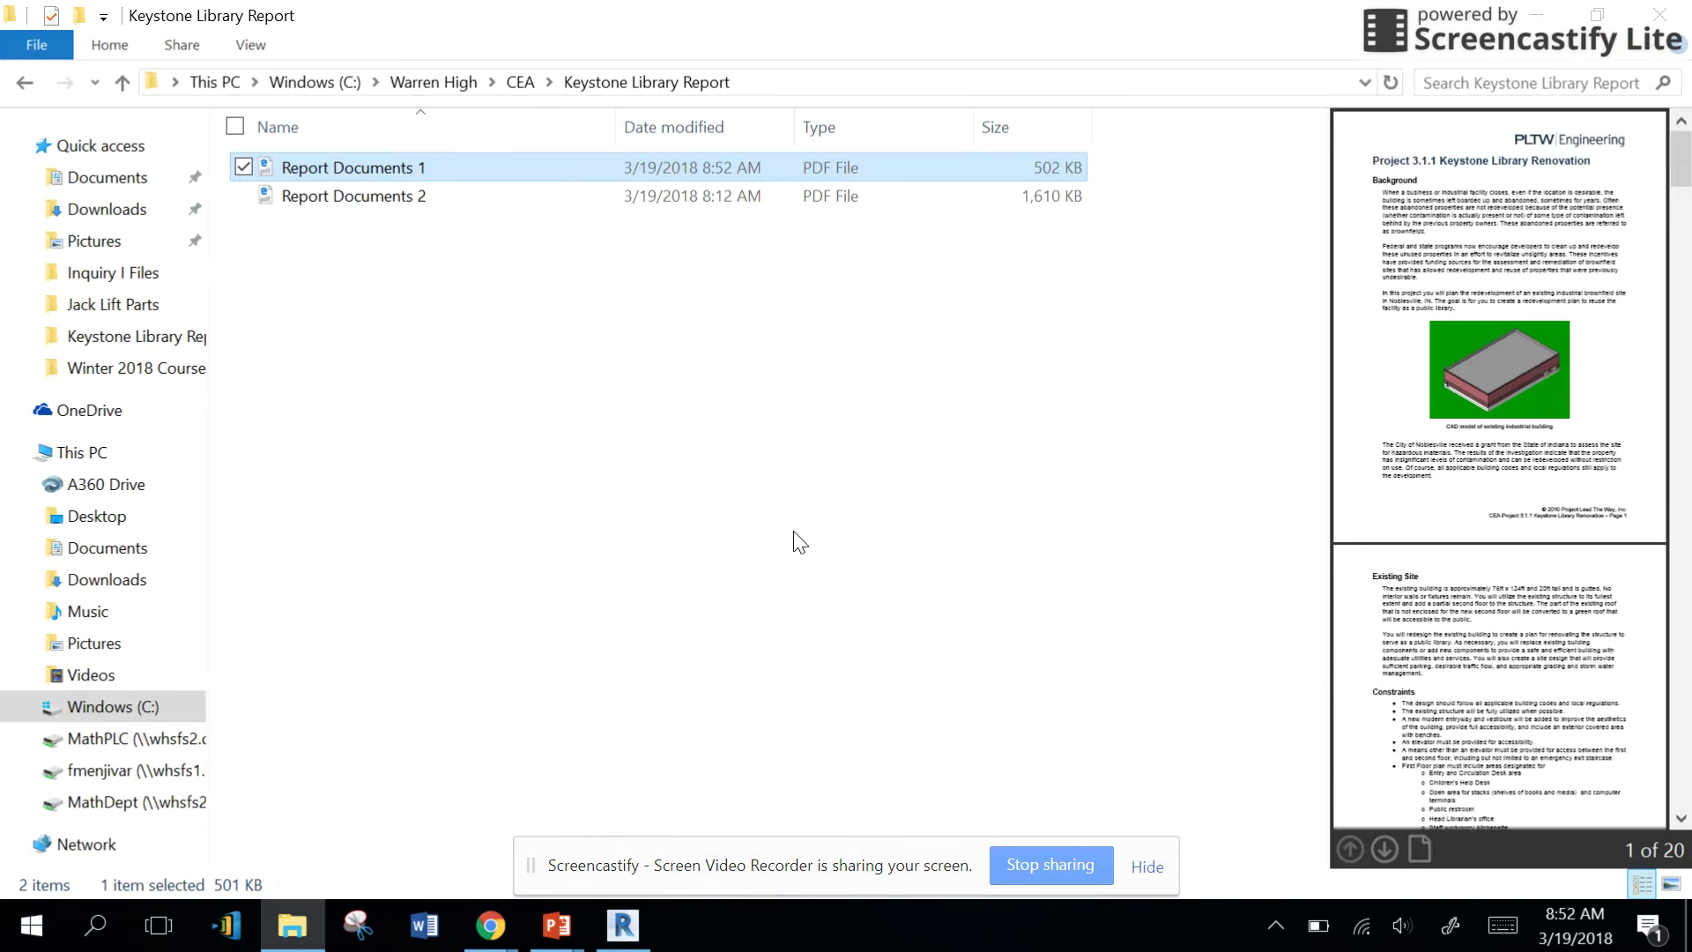
# Check the Revit upgrade again and, in File Explorer, preview Report Documents 1 and Report Documents 2.
pyautogui.click(623, 926)
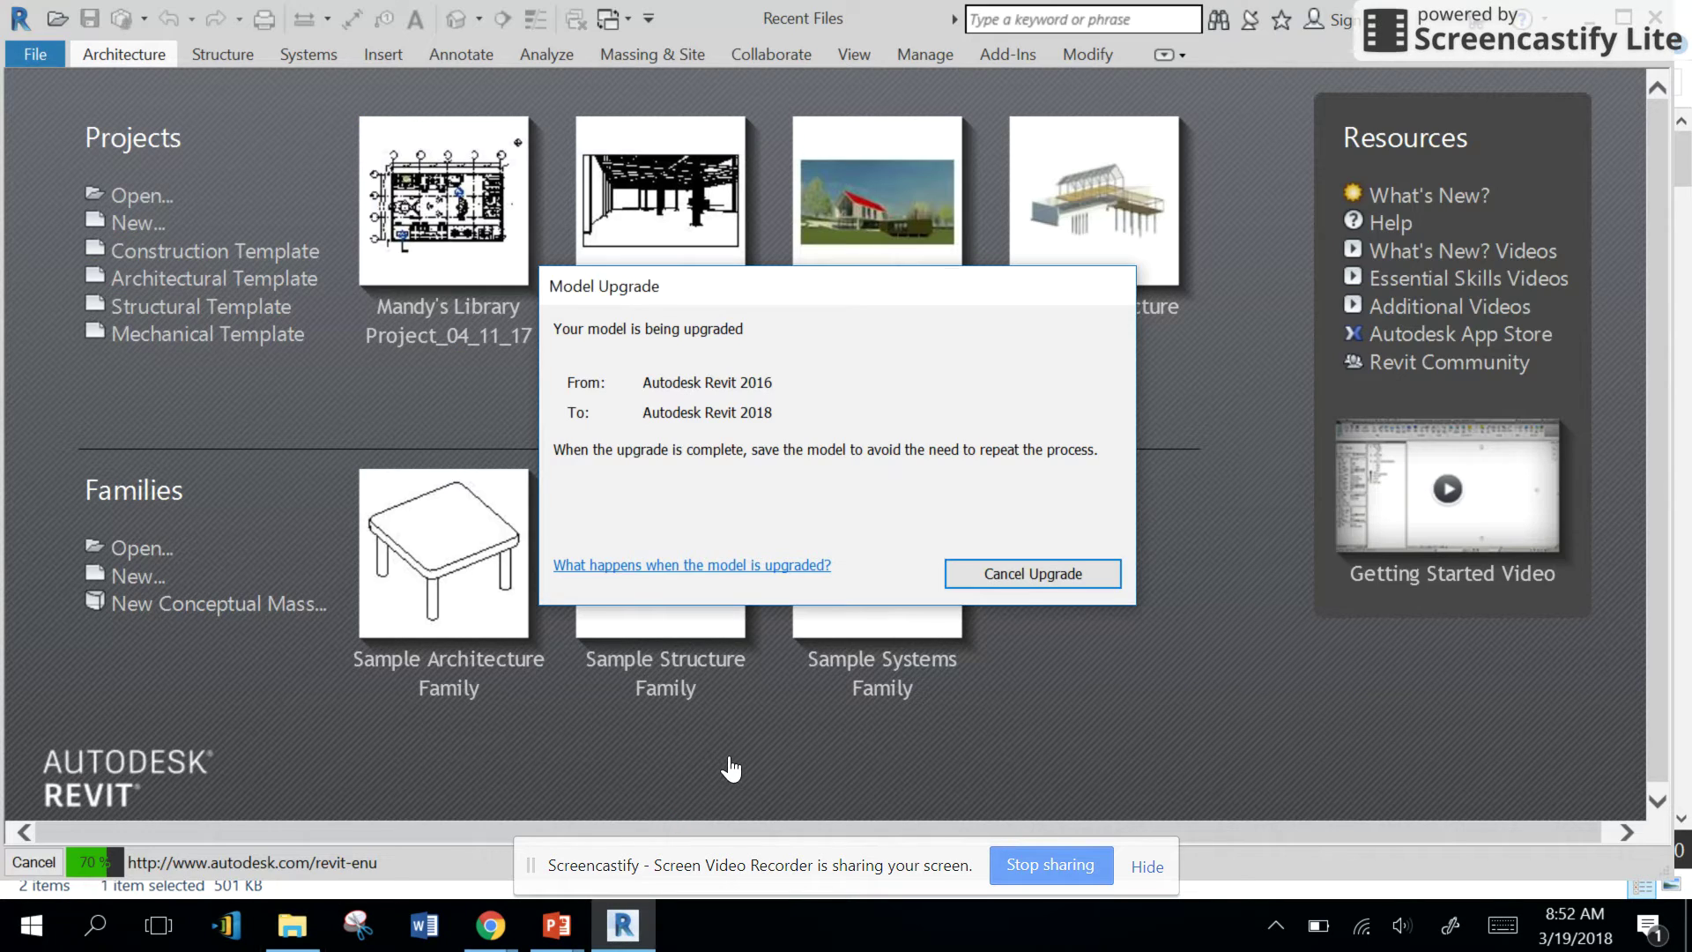
pyautogui.click(491, 928)
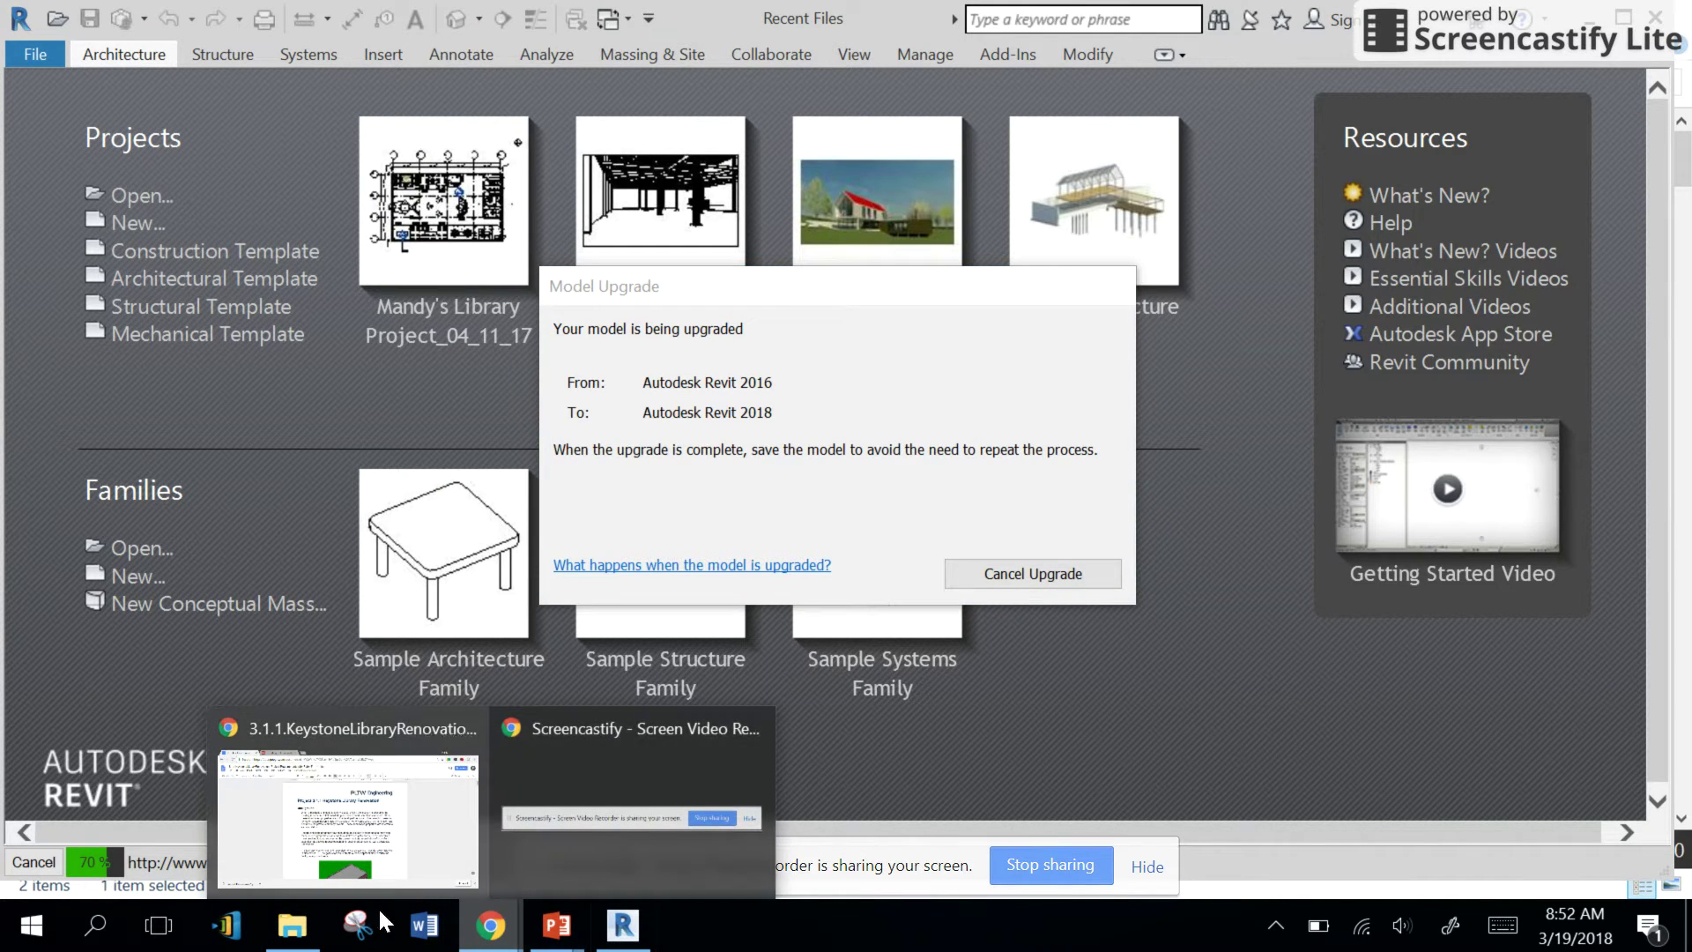
pyautogui.click(291, 925)
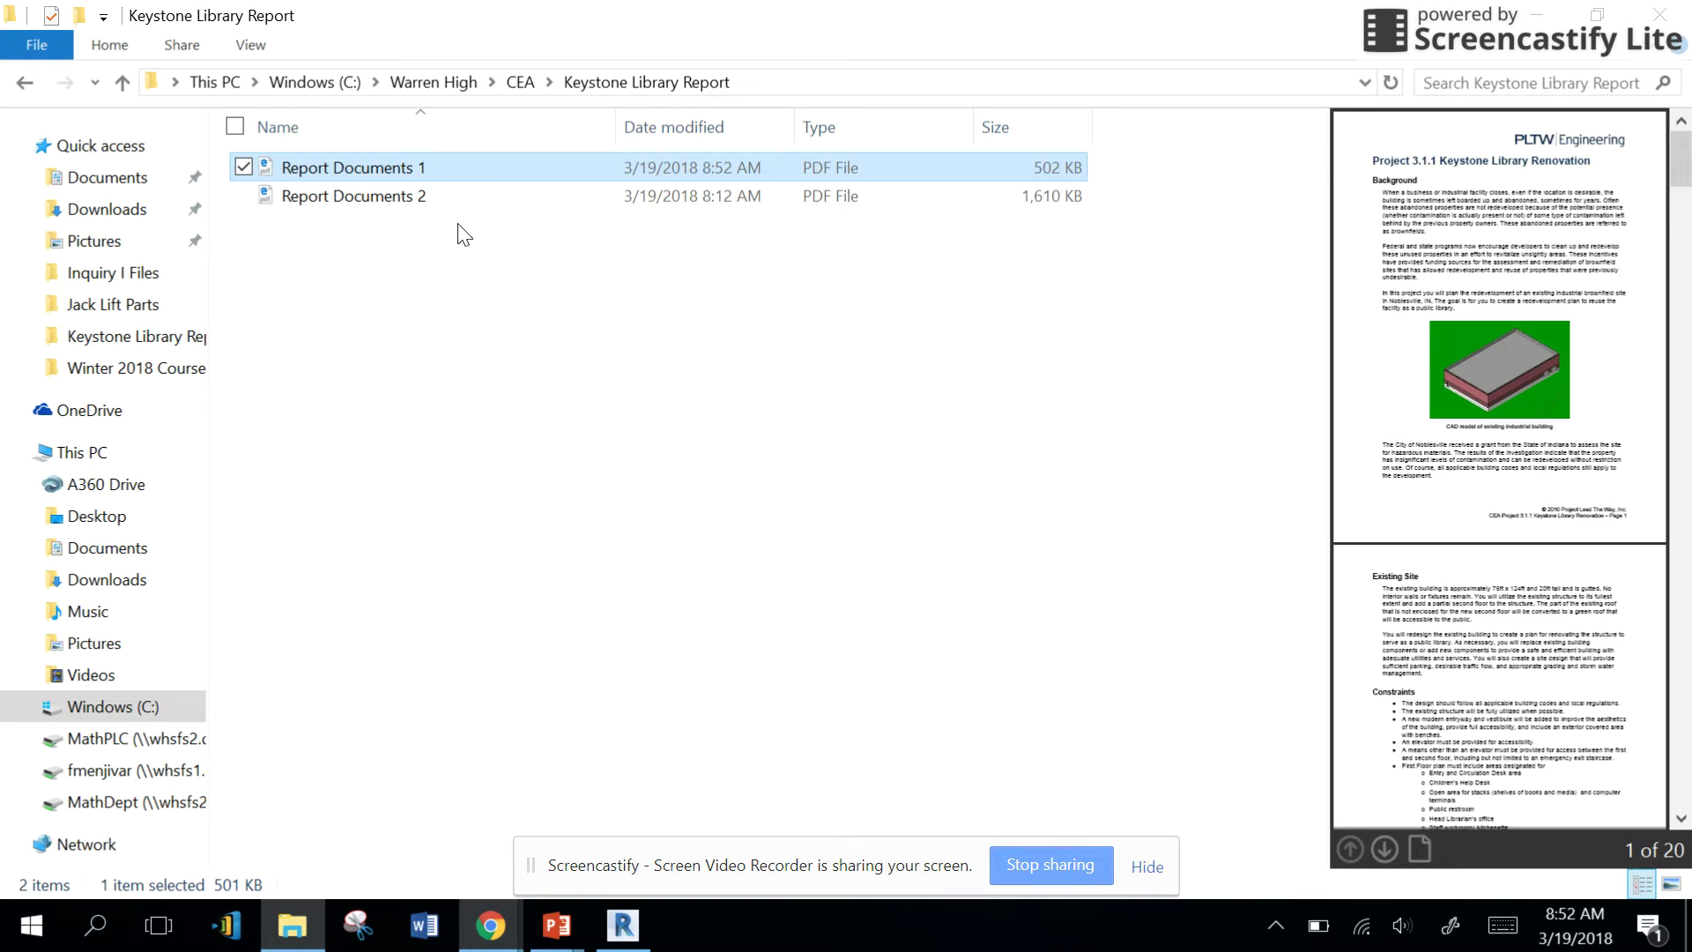
pyautogui.click(432, 199)
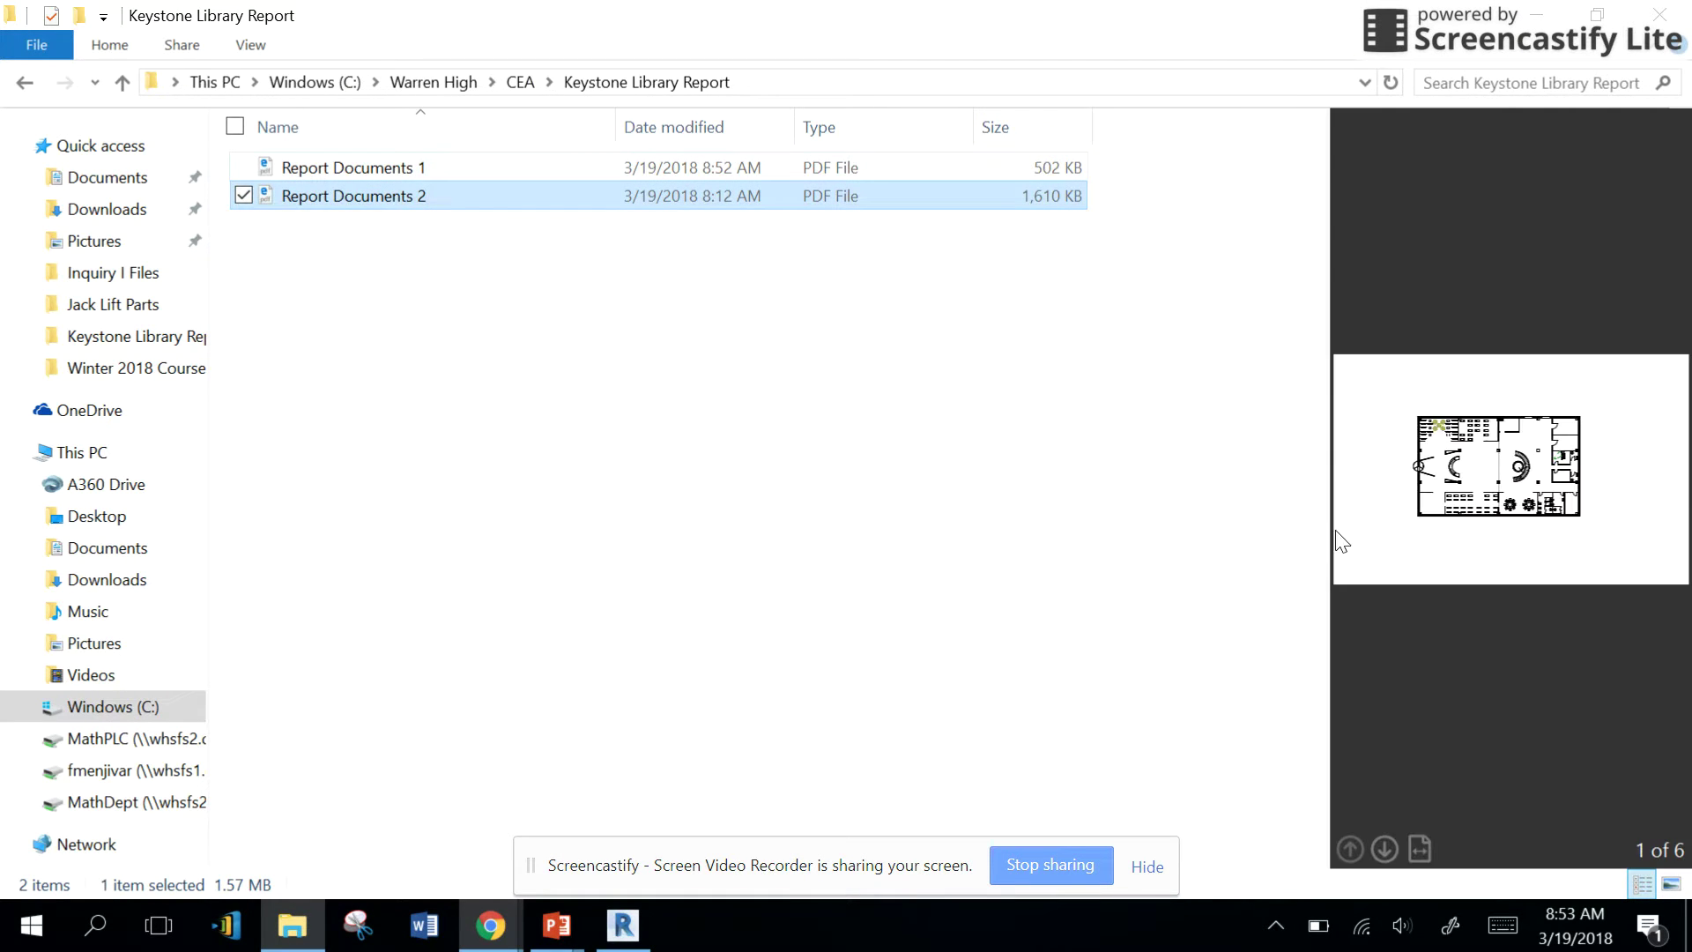
pyautogui.click(400, 171)
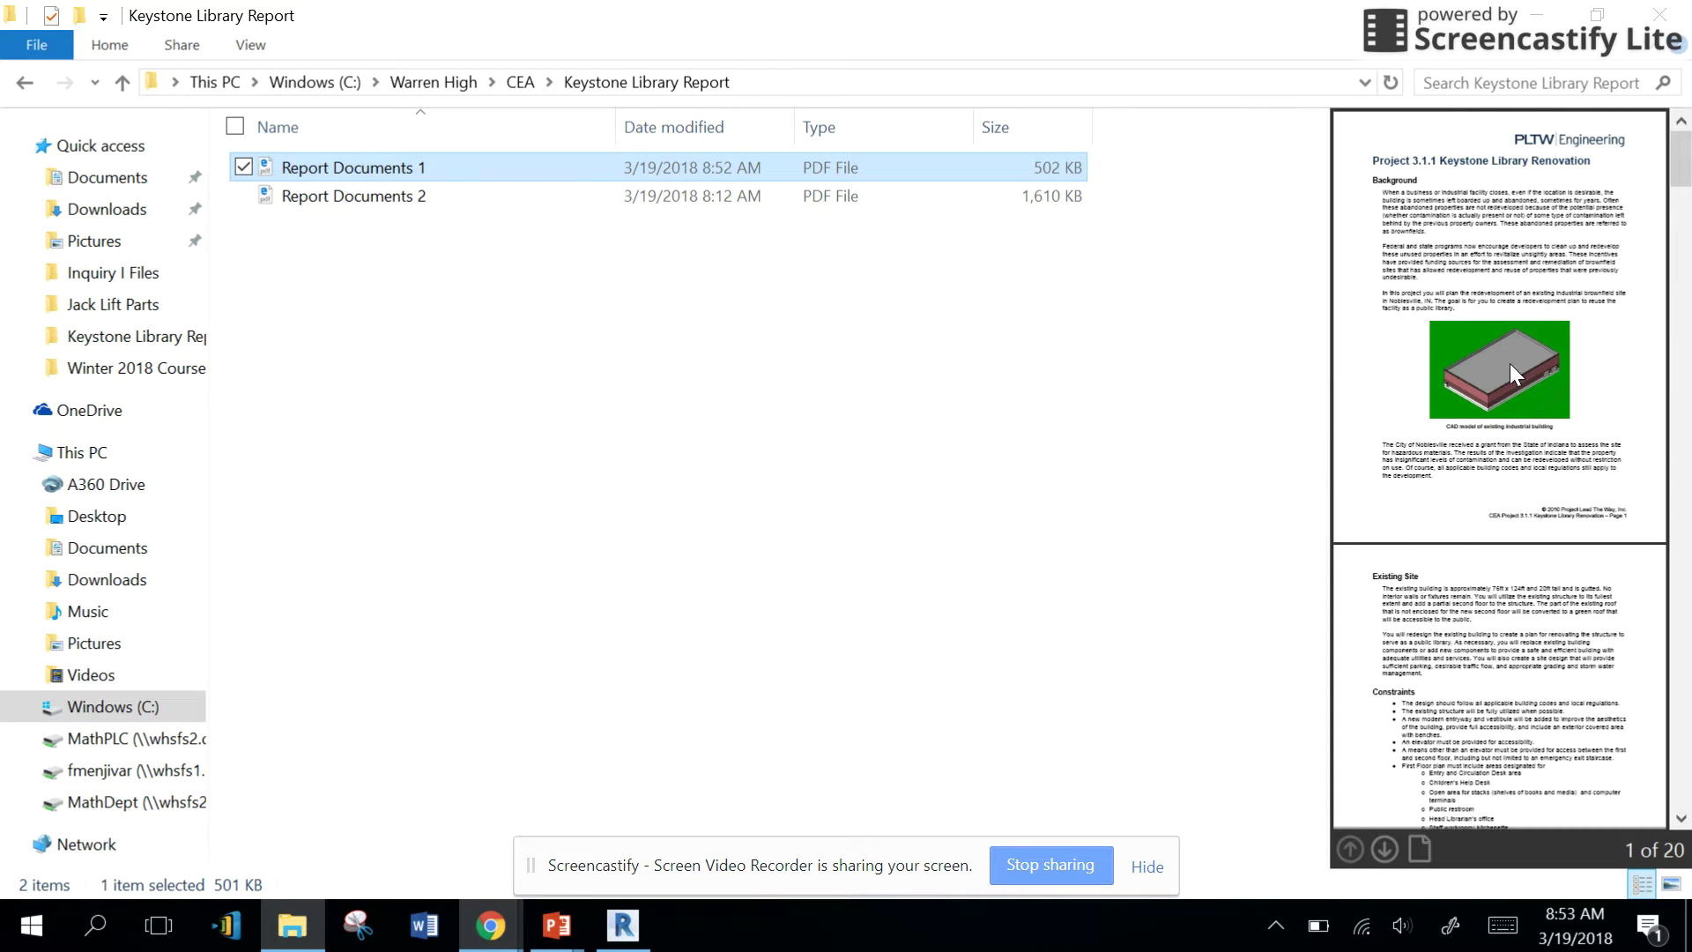
pyautogui.click(384, 249)
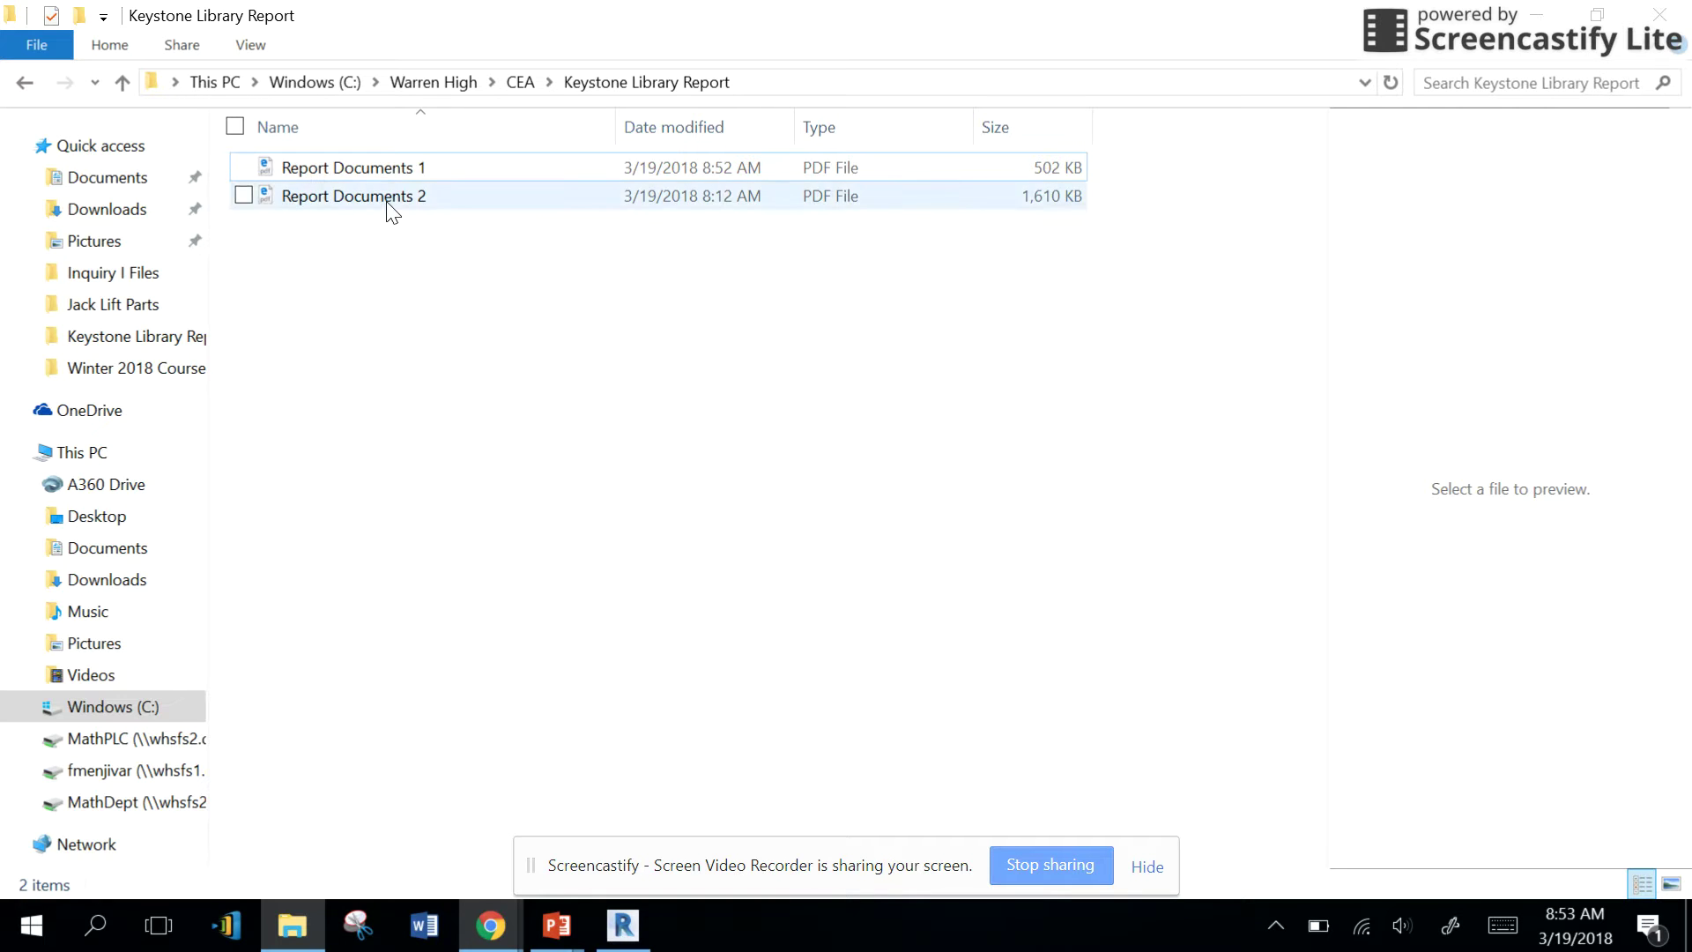
pyautogui.click(388, 195)
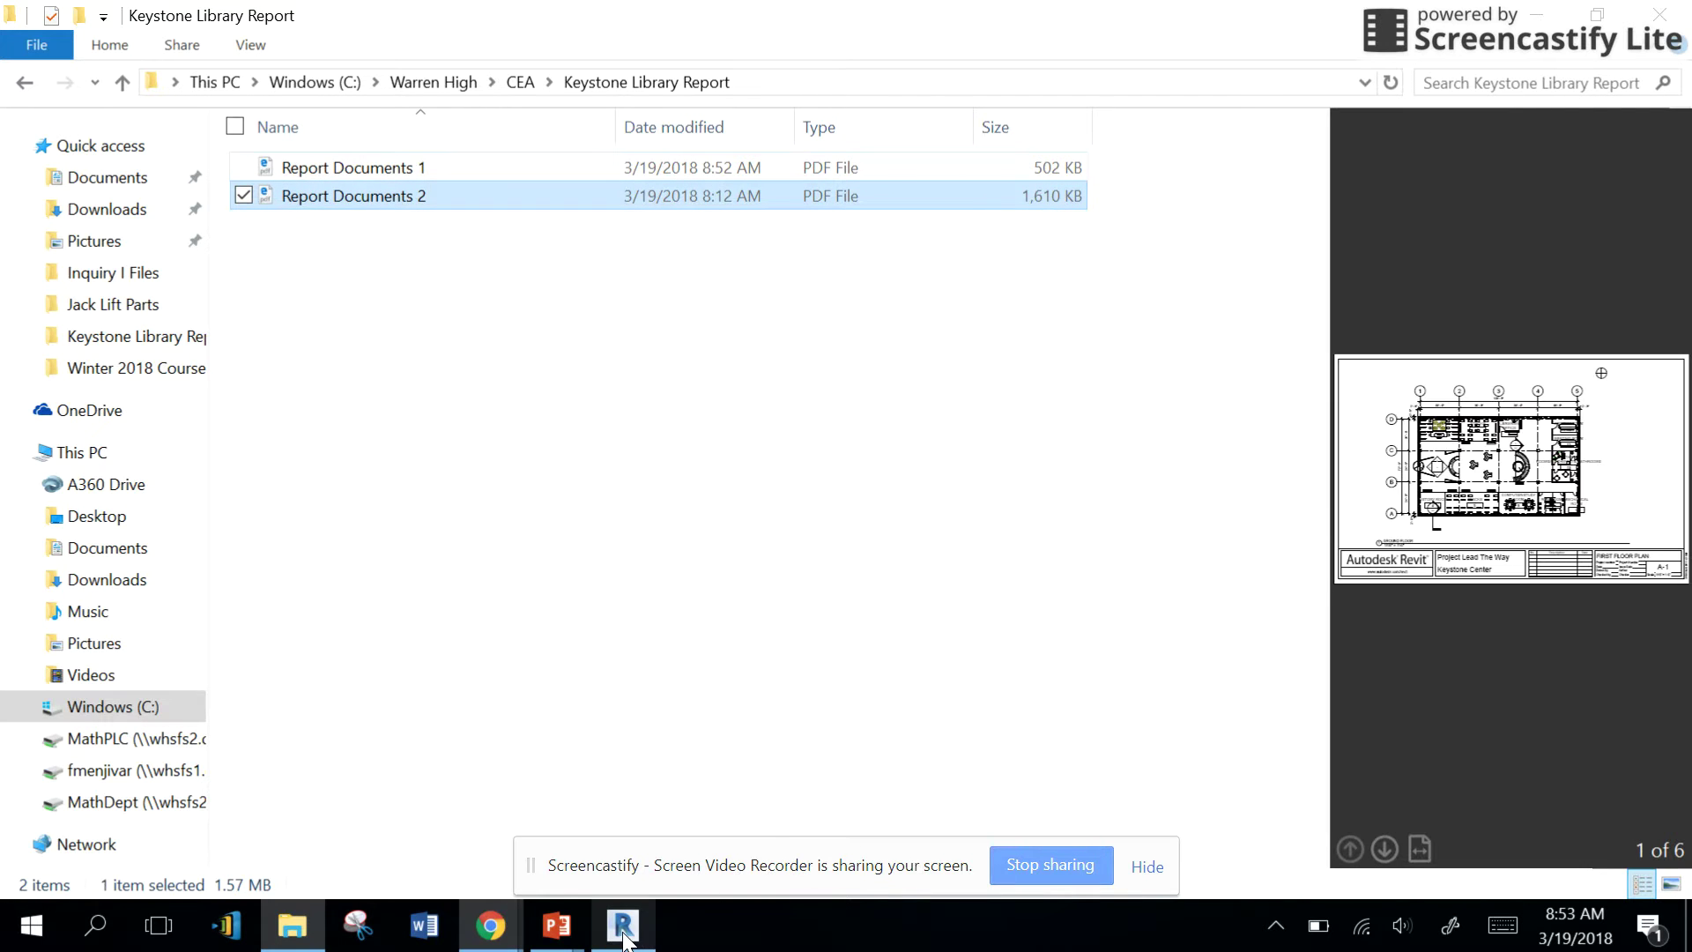
# Select Report Documents 1 and Report Documents 2 together and start combining them in Acrobat.
pyautogui.click(377, 165)
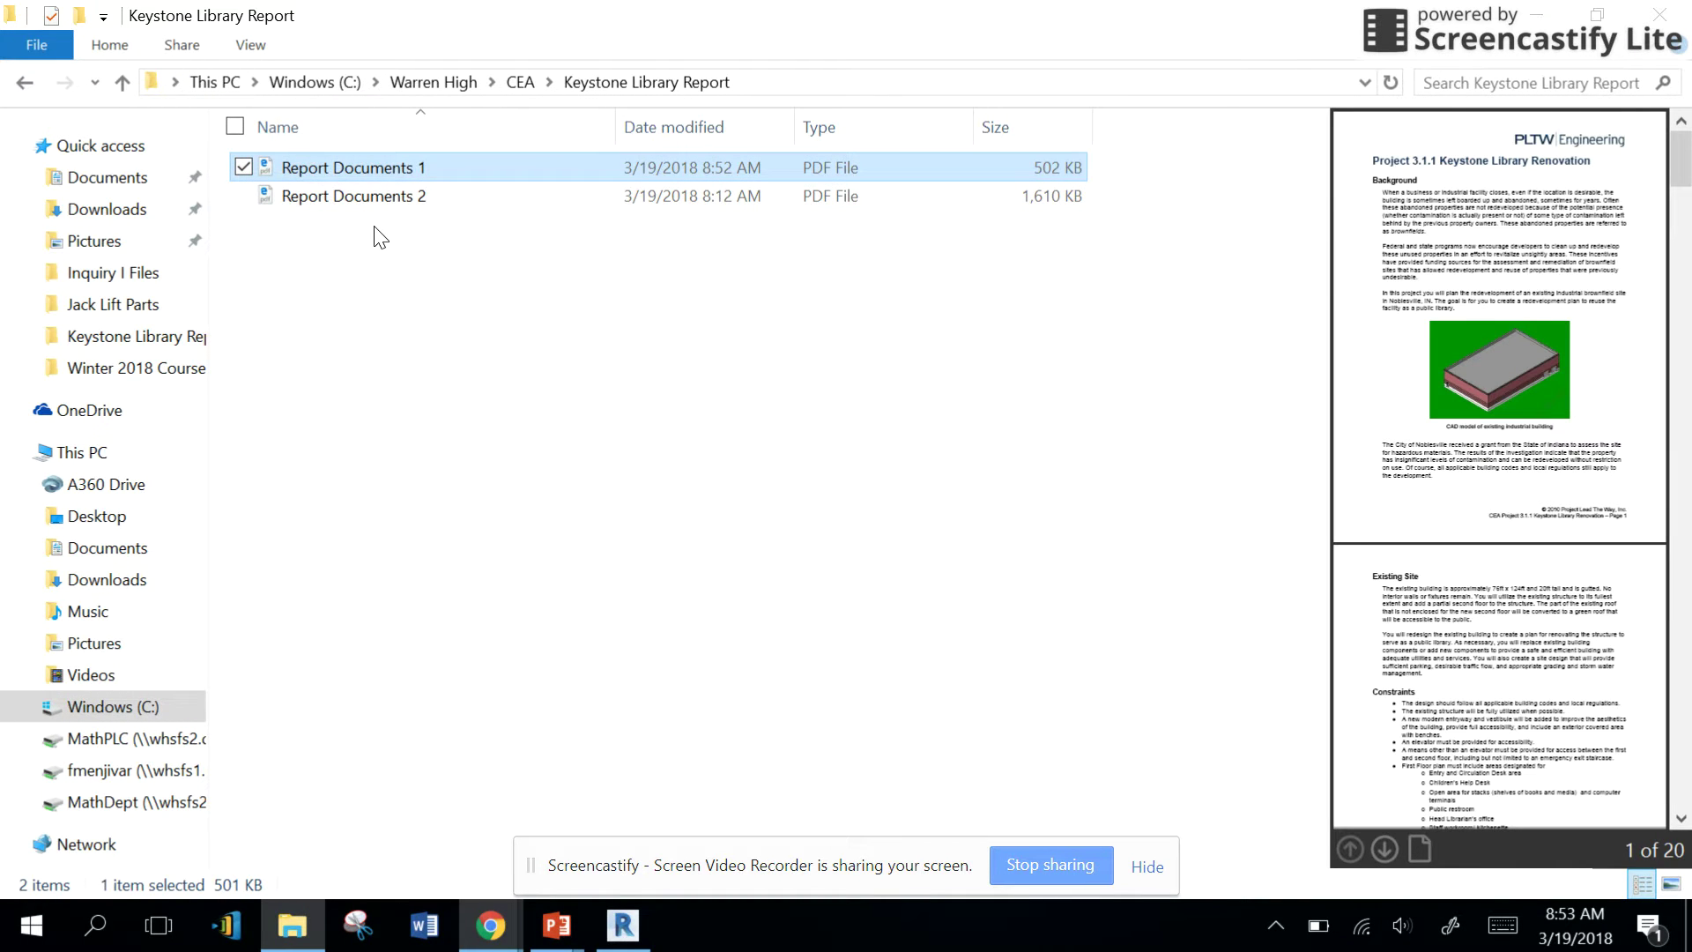
pyautogui.keyDown('ctrl'); pyautogui.click(377, 199); pyautogui.keyUp('ctrl')
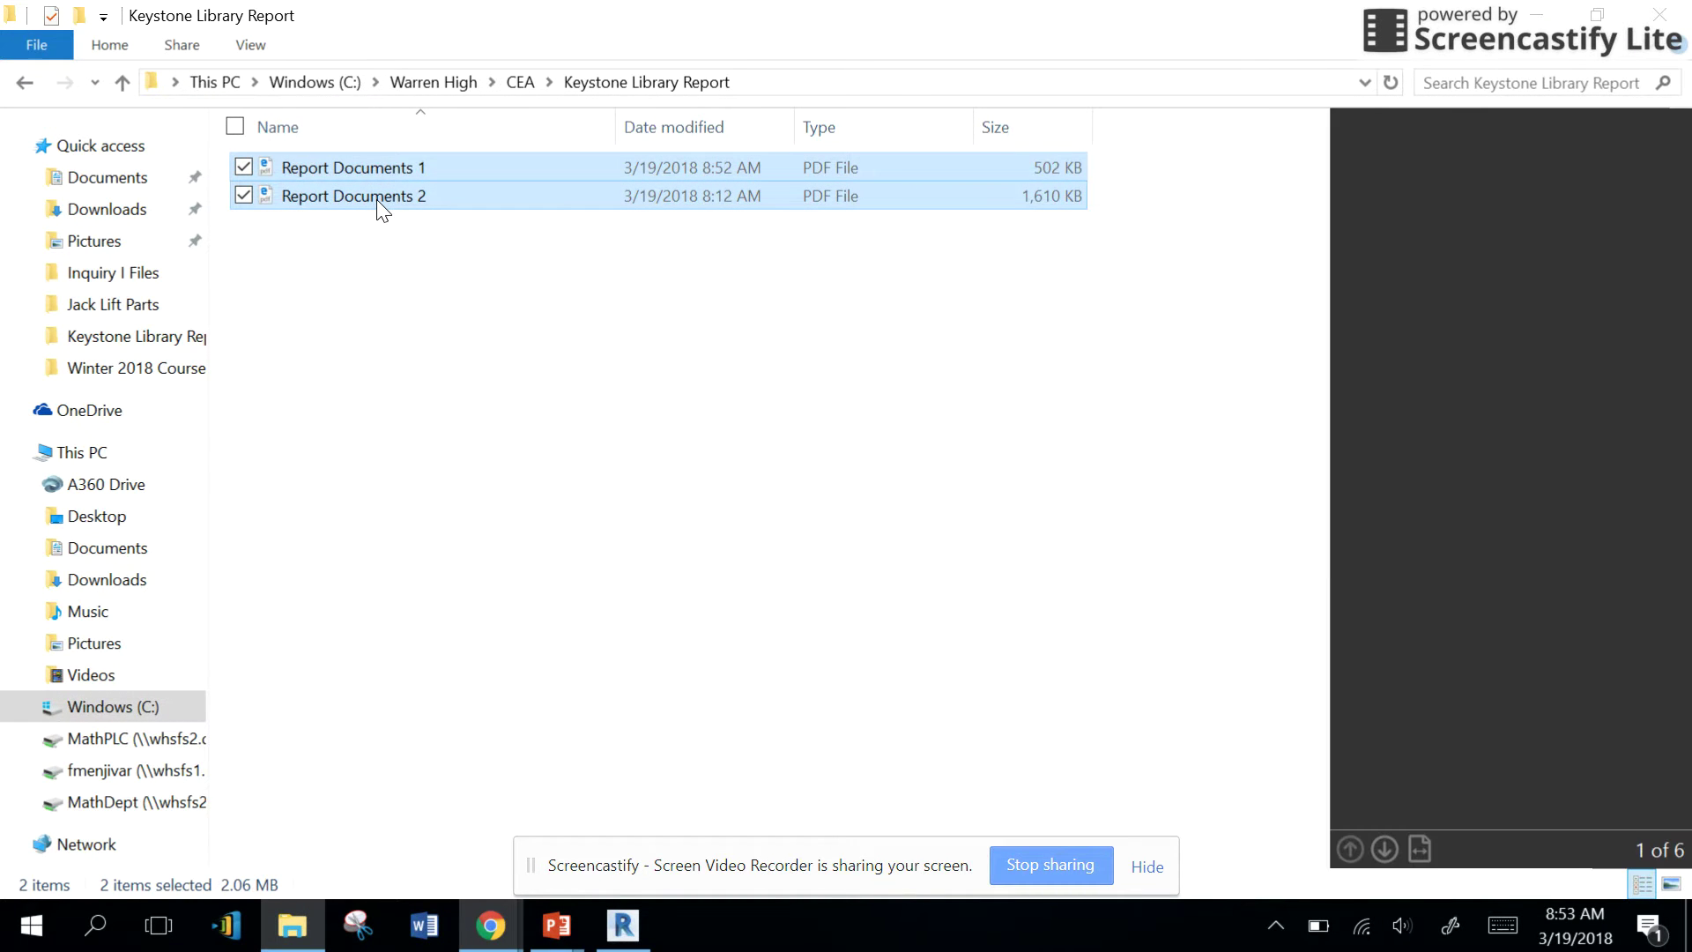
pyautogui.rightClick(391, 194)
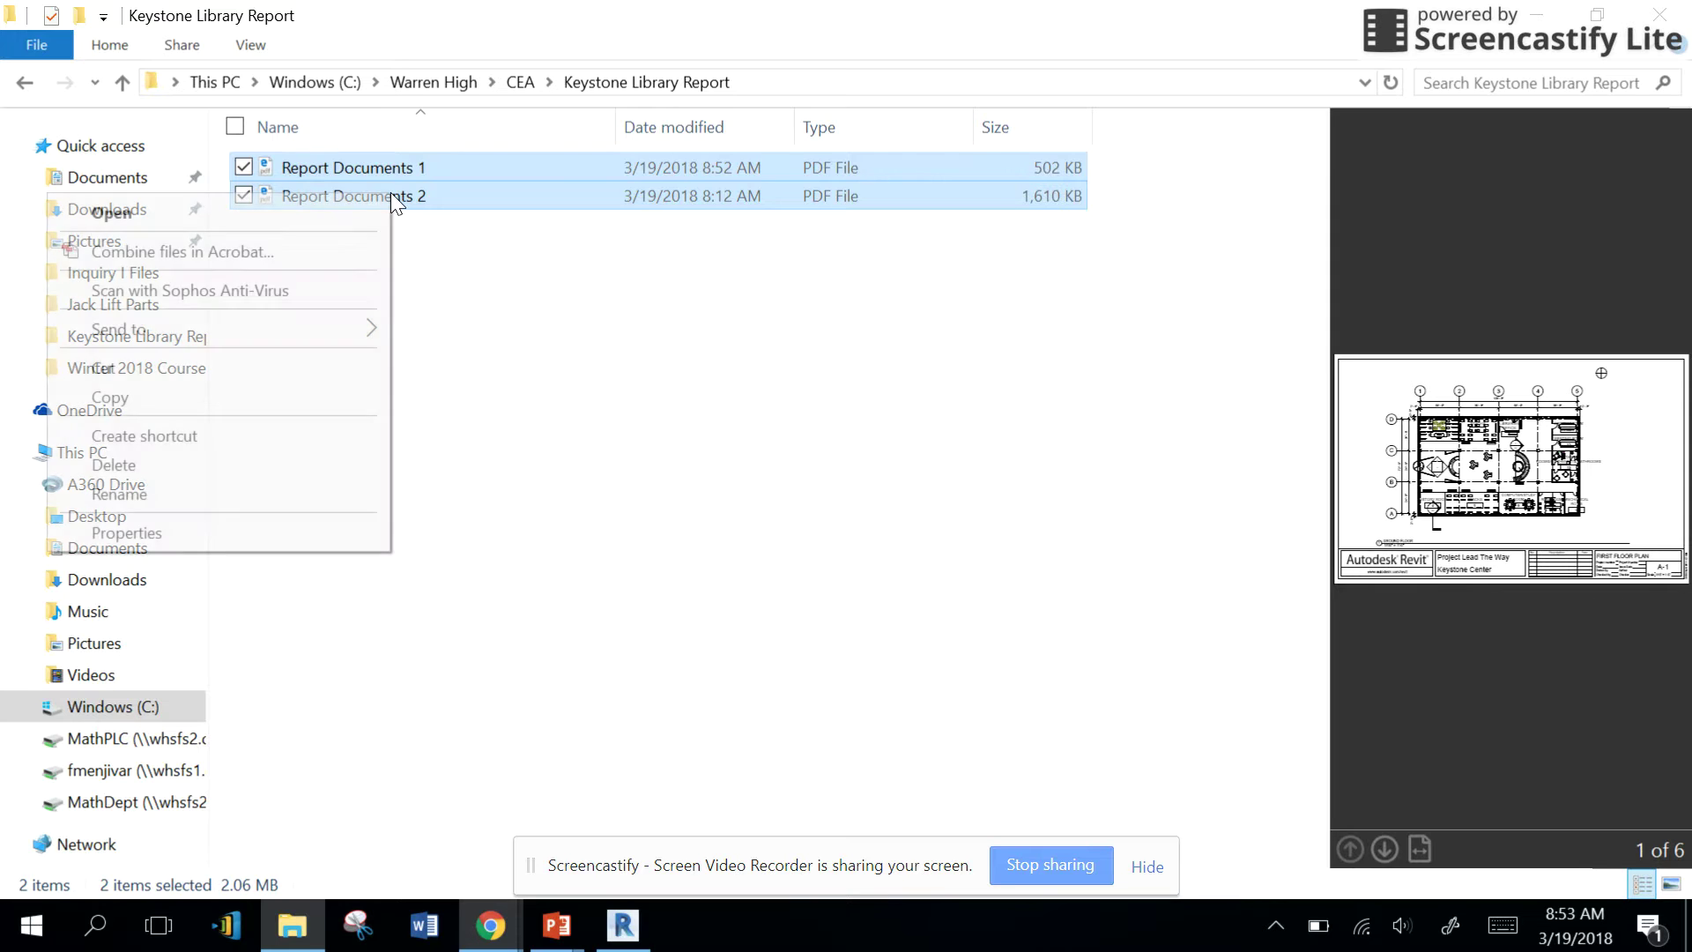
pyautogui.click(334, 258)
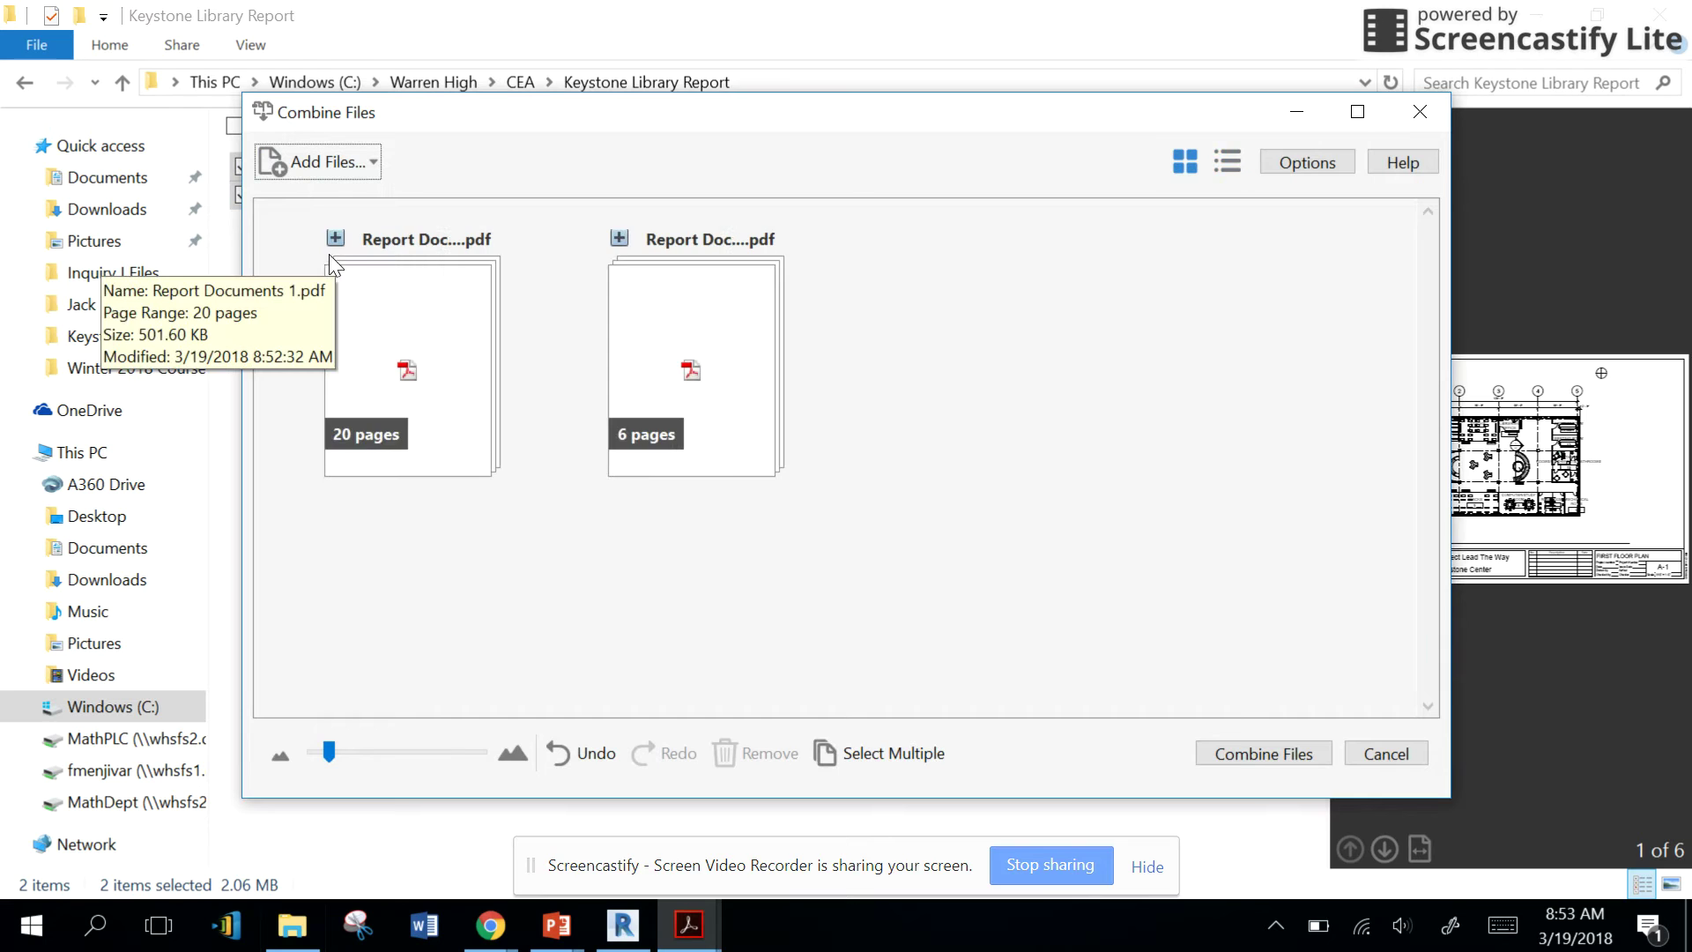
# Expand Report Documents 1 and Report Documents 2 in the combine list and examine their page thumbnails.
pyautogui.click(336, 239)
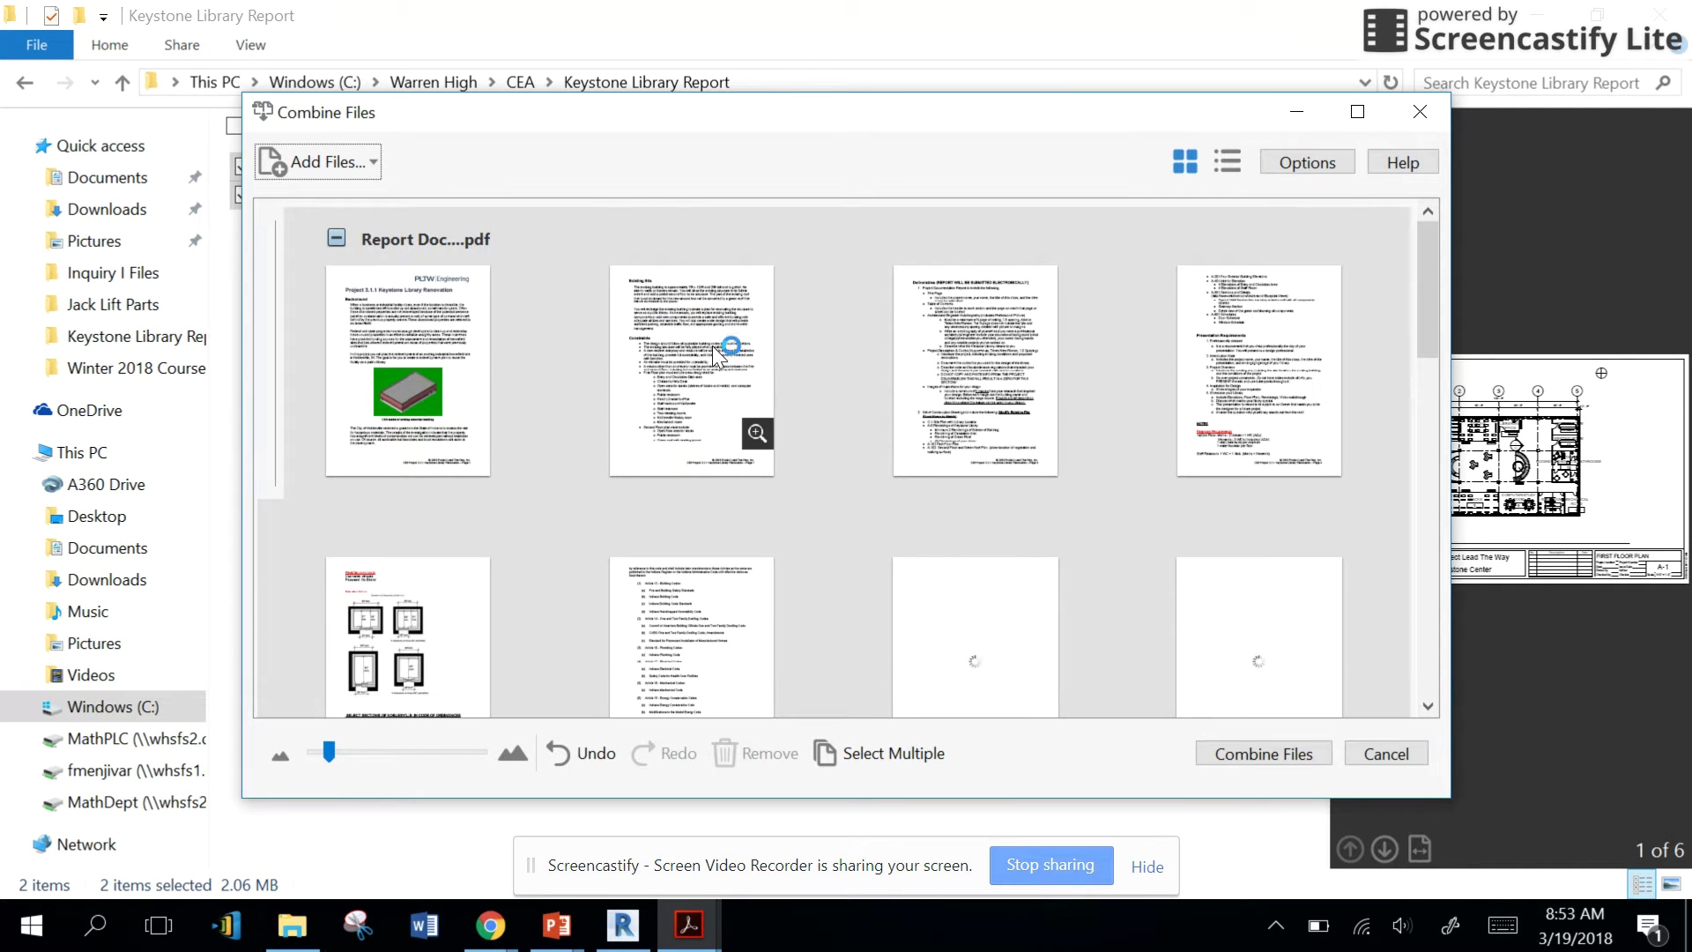
pyautogui.scroll(-3, 766, 423)
pyautogui.scroll(-5, 752, 488)
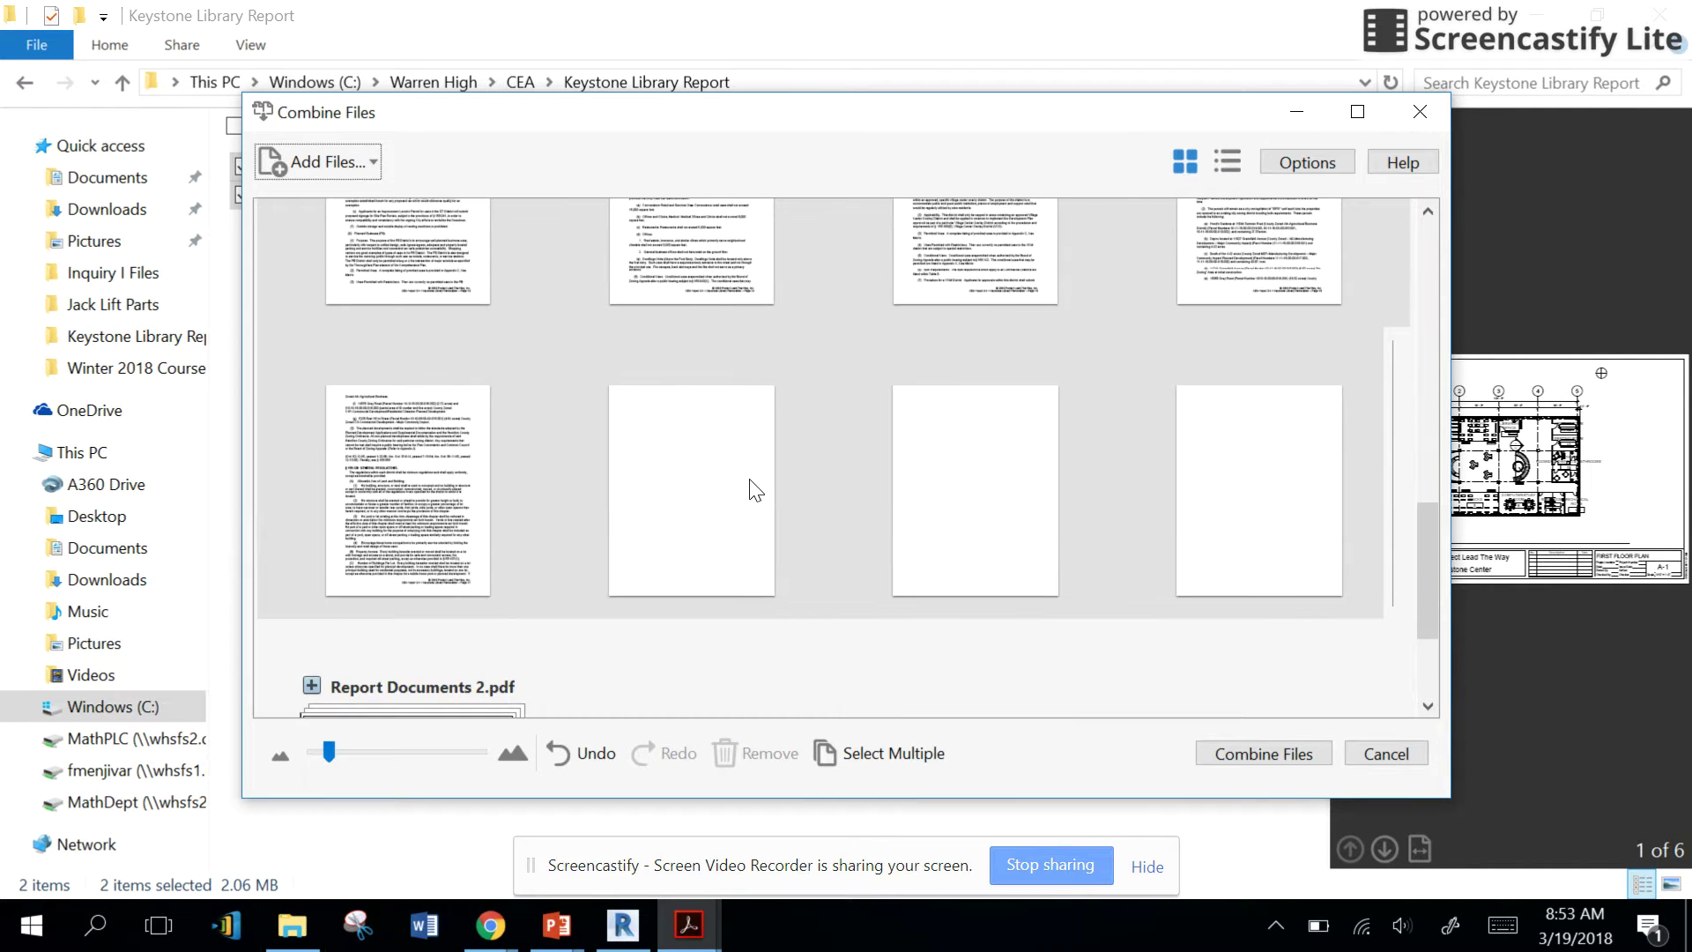
pyautogui.click(310, 544)
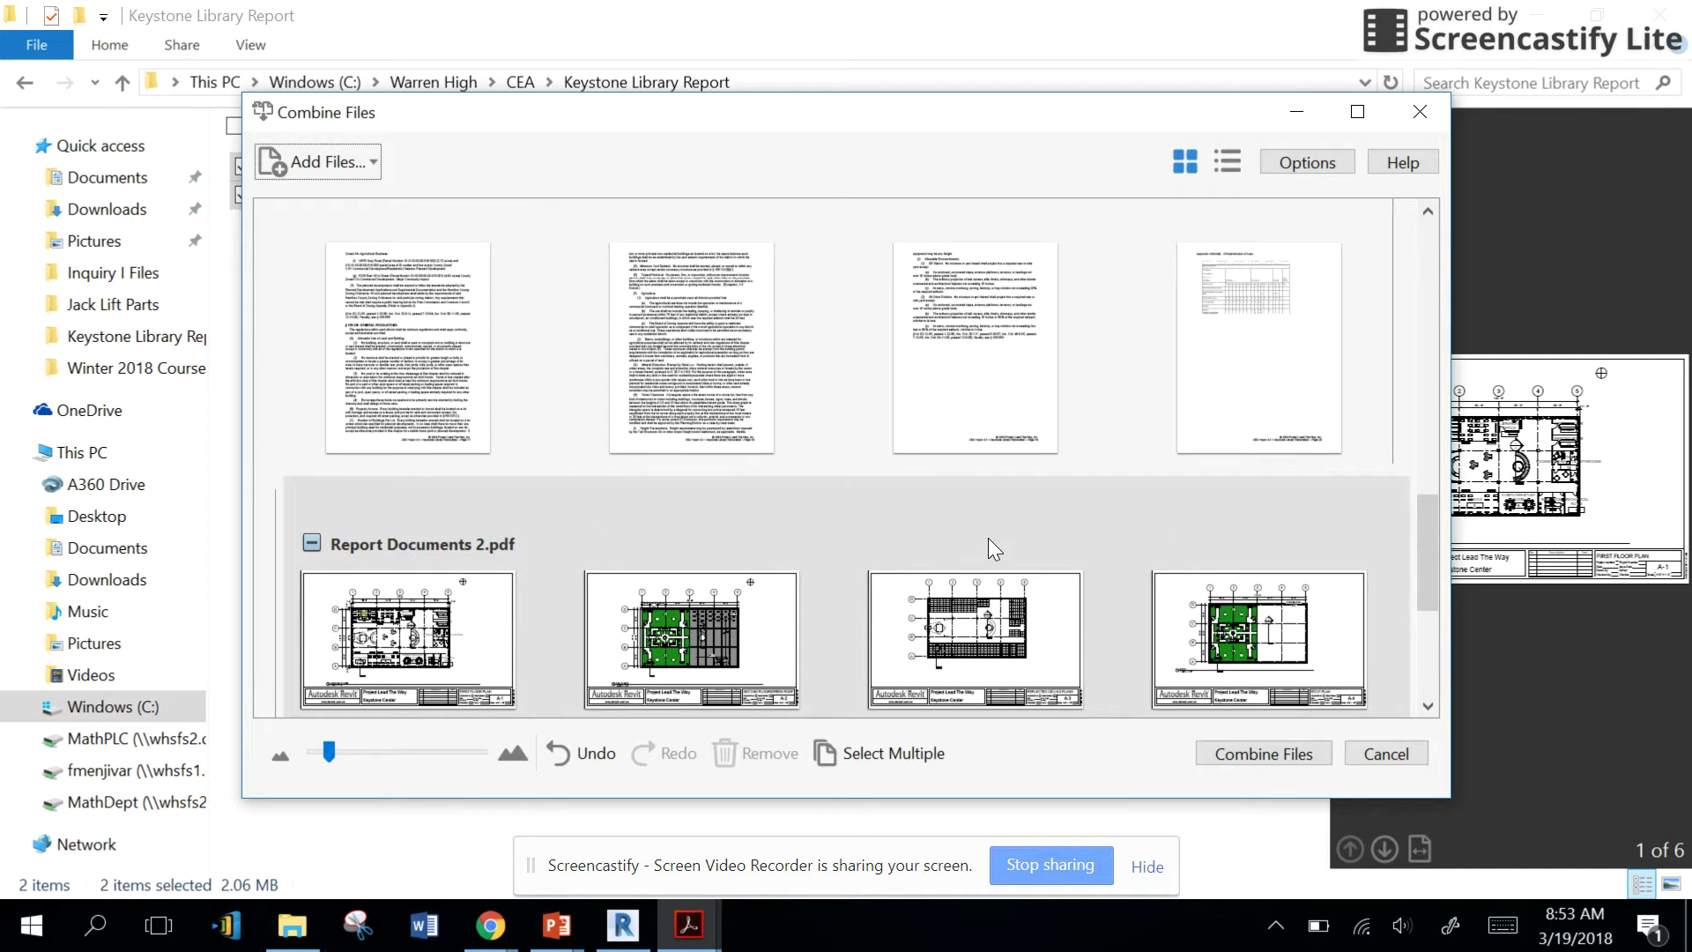
pyautogui.scroll(-1, 987, 538)
pyautogui.moveTo(502, 548); pyautogui.dragTo(590, 541)
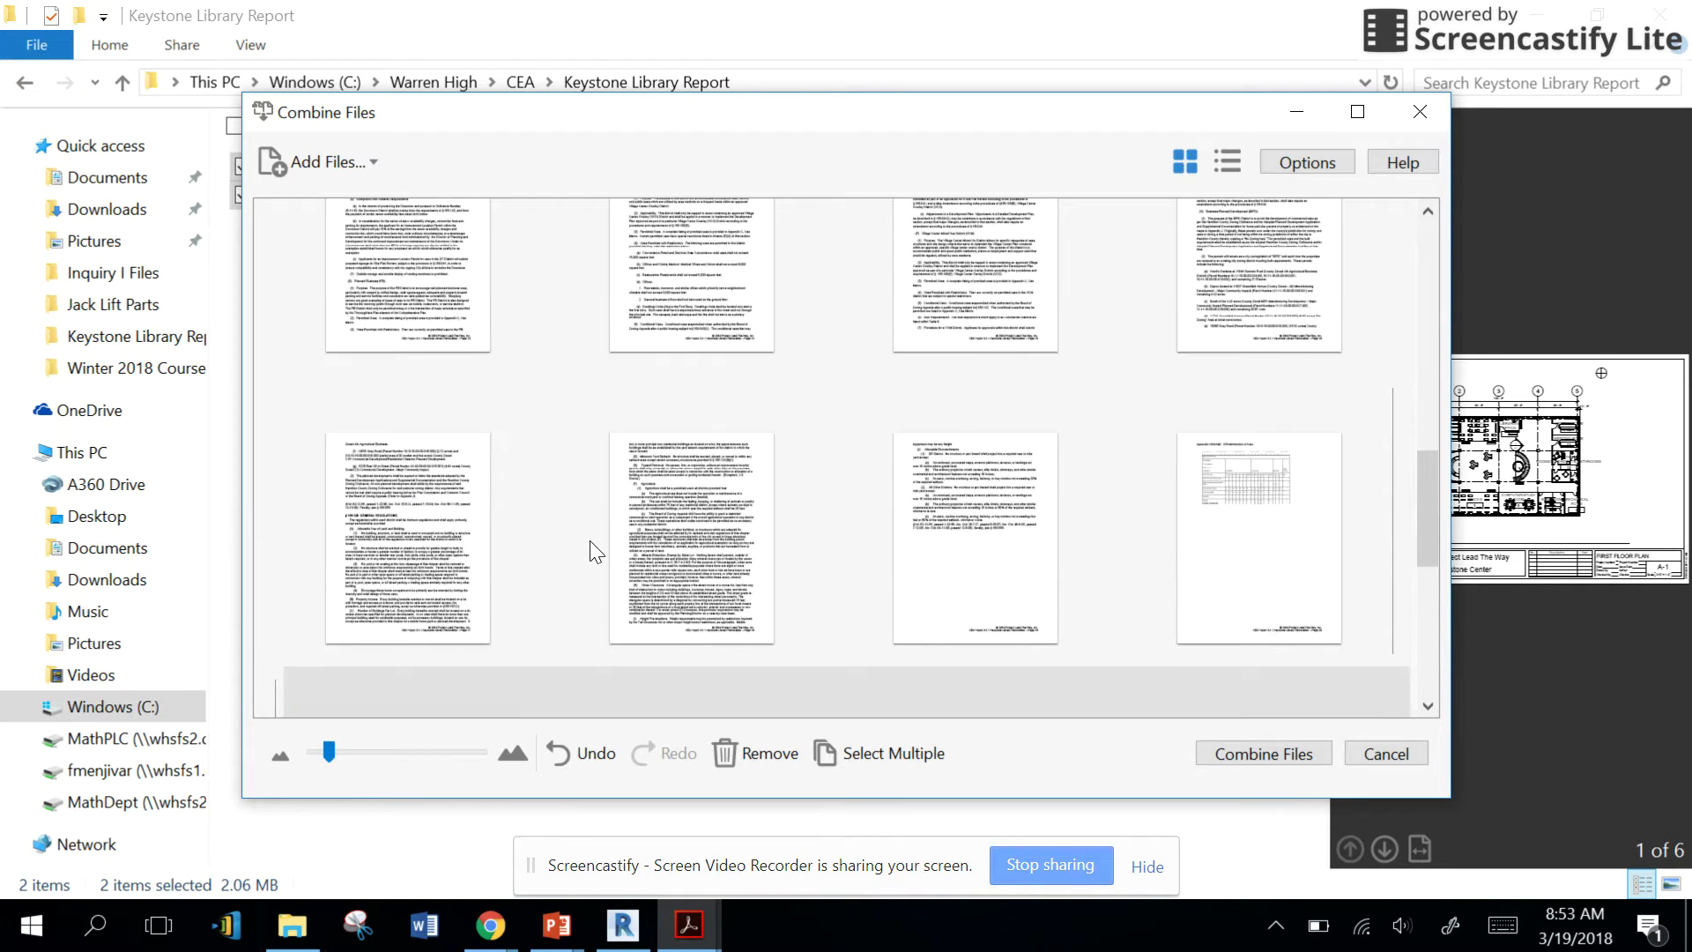
pyautogui.scroll(5, 592, 541)
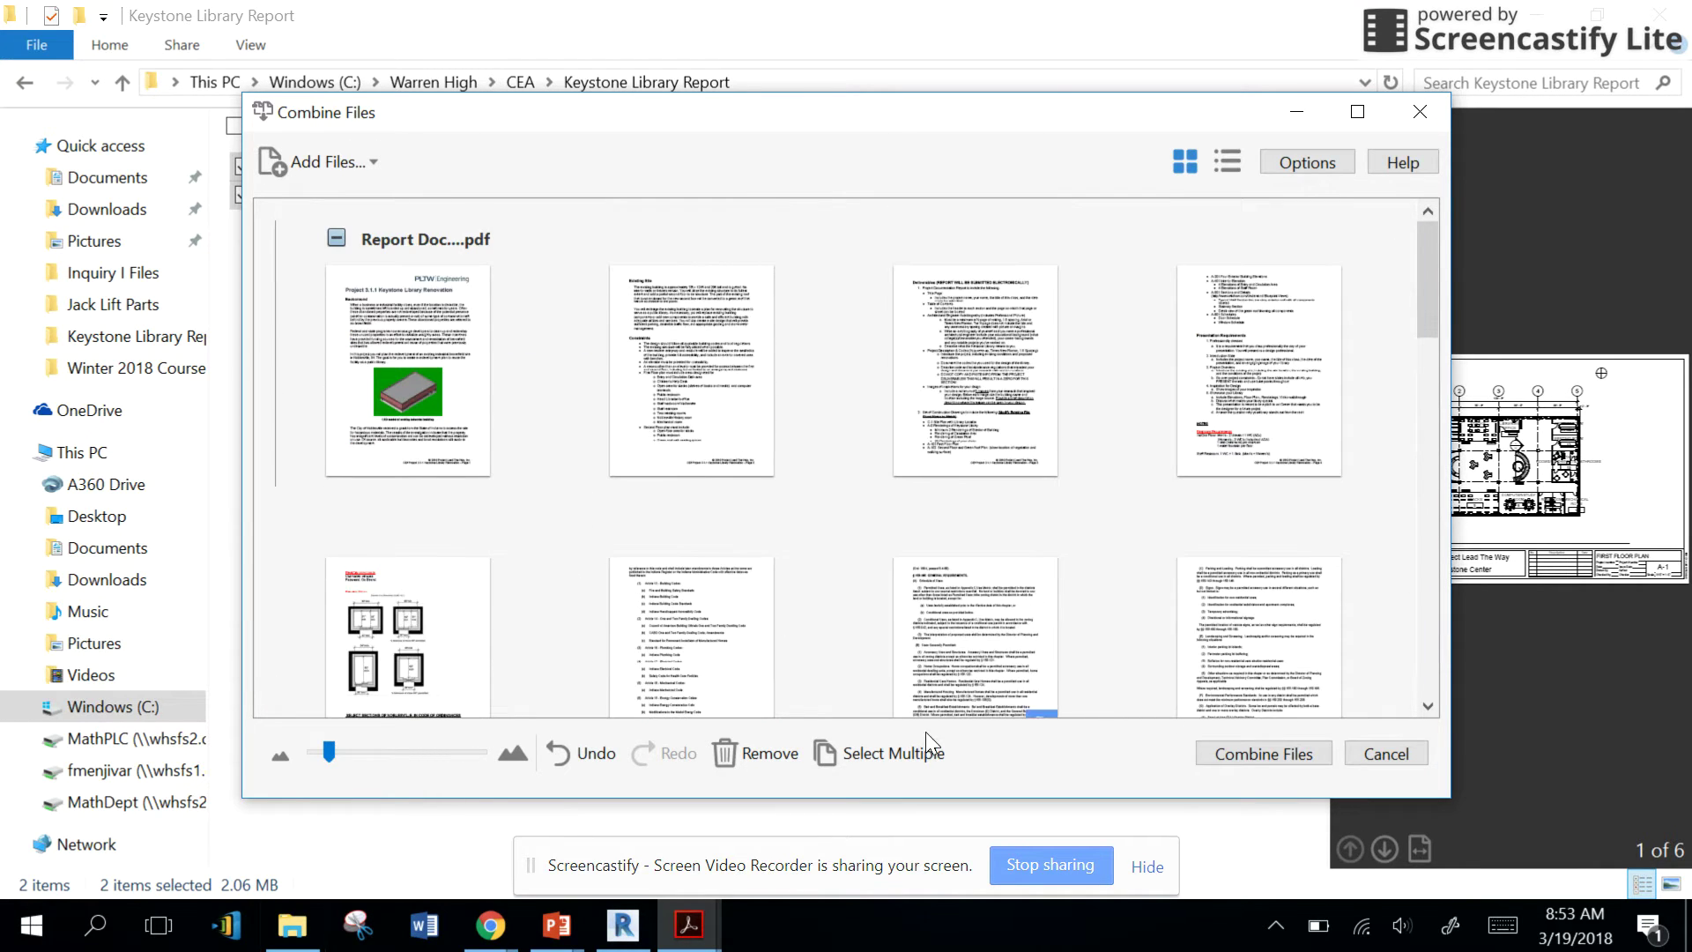
# Add the Scanned Documents PDF from the Downloads folder to the files being combined.
pyautogui.scroll(-1, 495, 425)
pyautogui.click(305, 166)
pyautogui.click(342, 204)
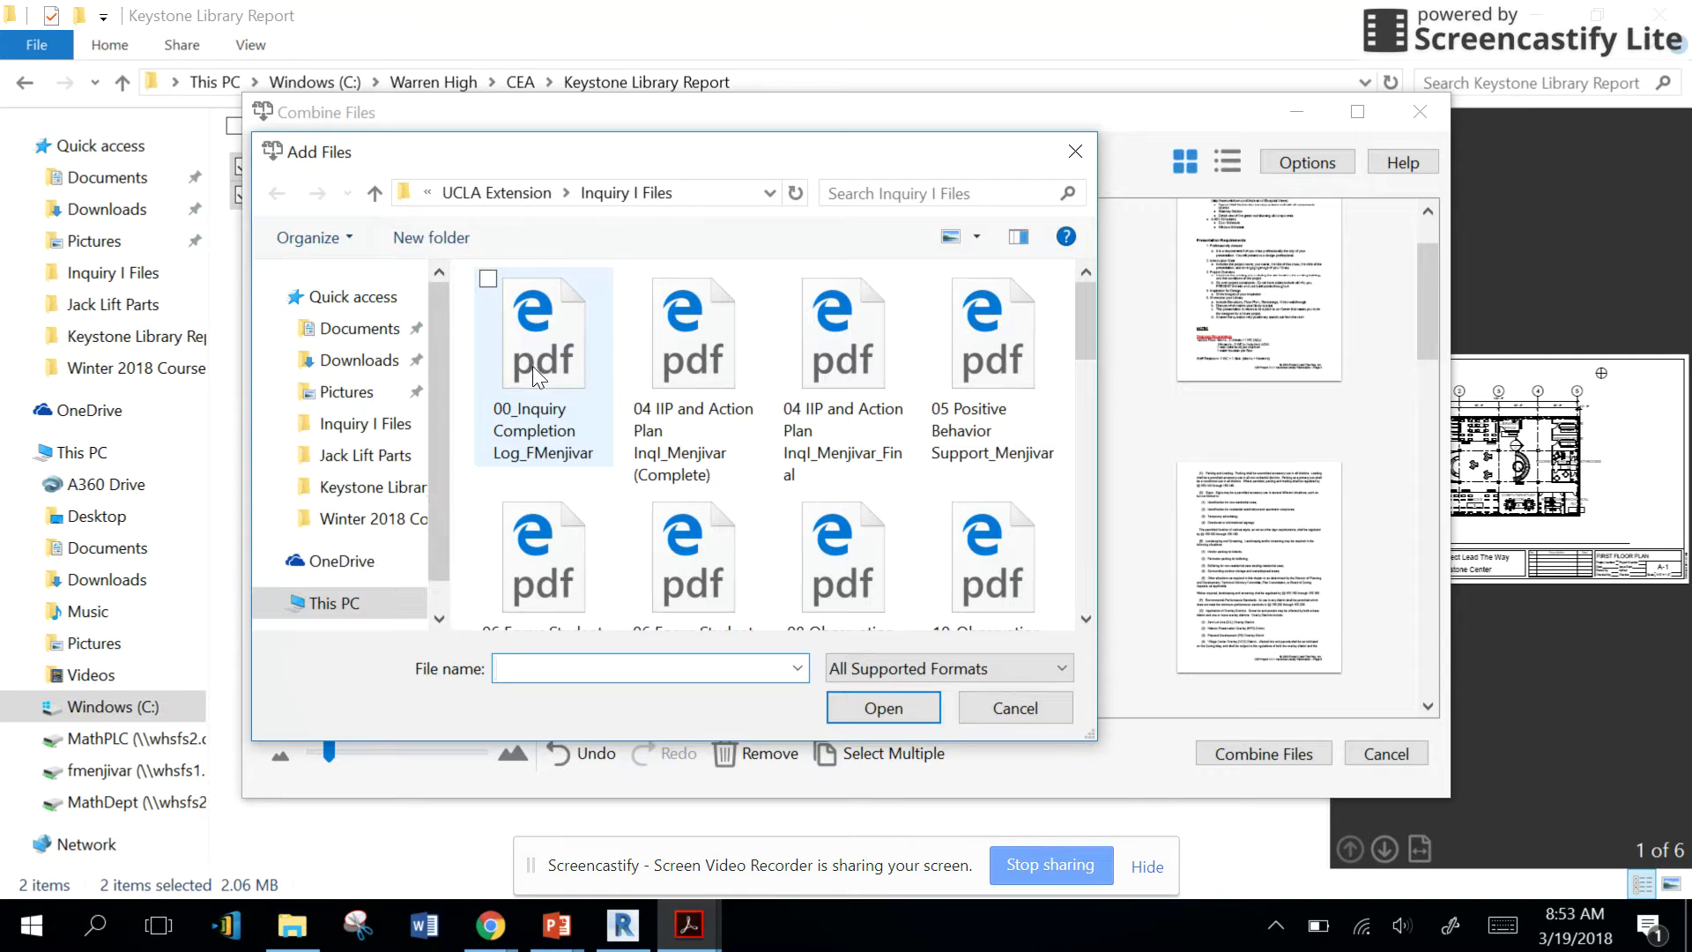
pyautogui.click(362, 361)
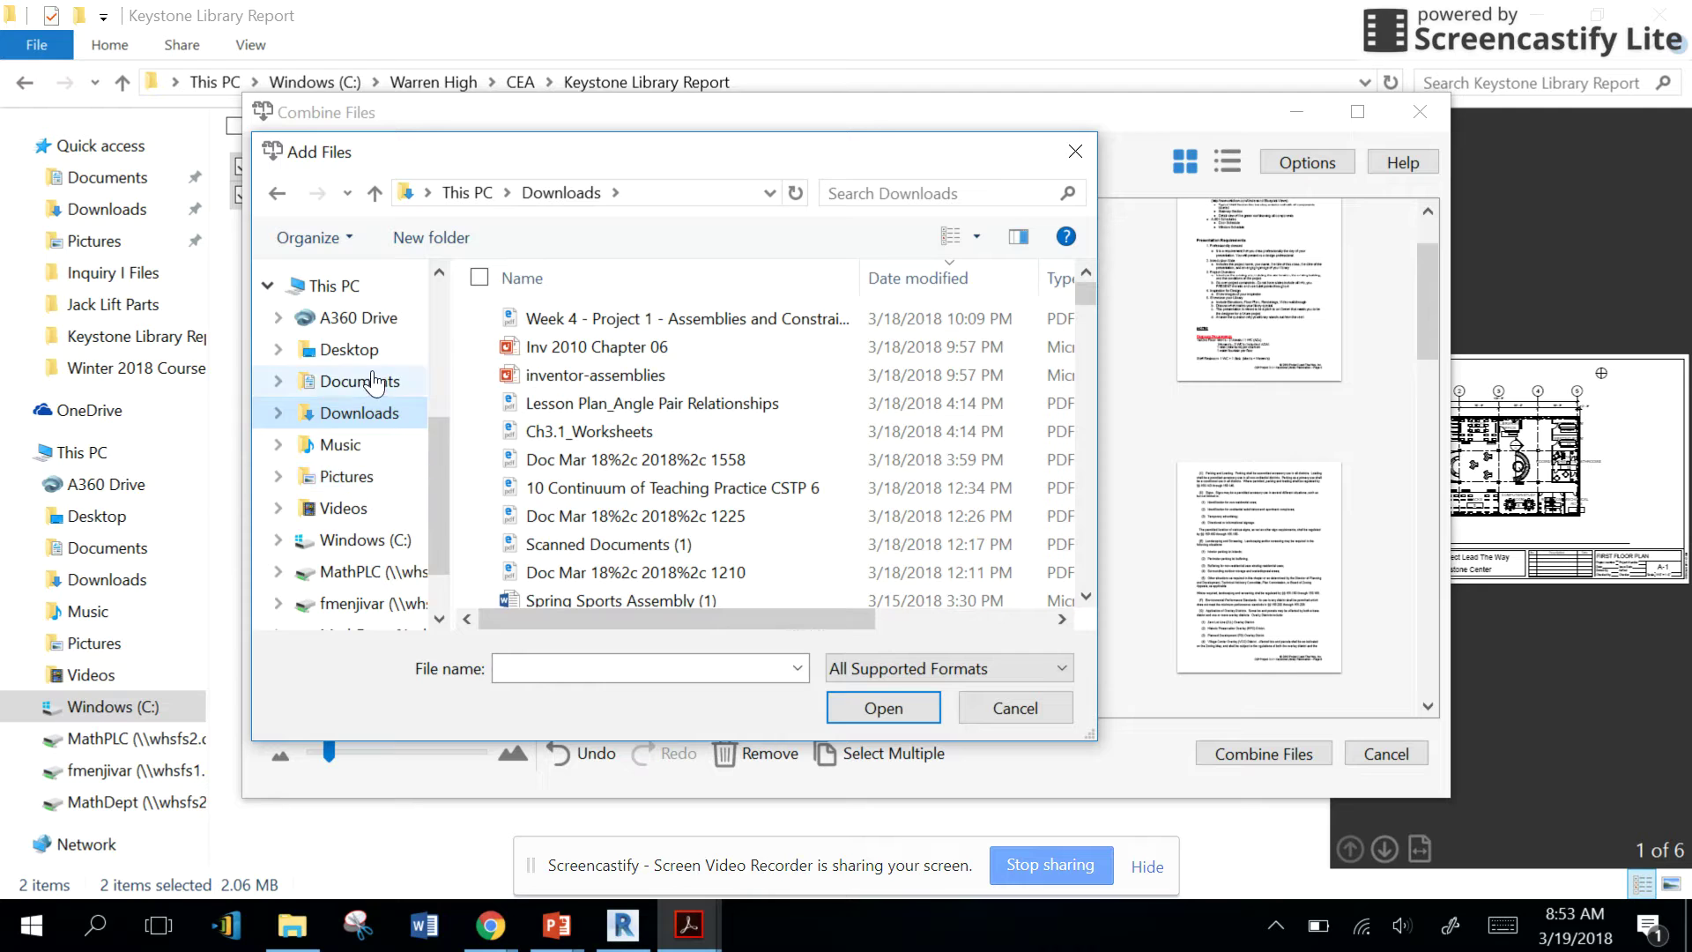
pyautogui.scroll(-5, 635, 494)
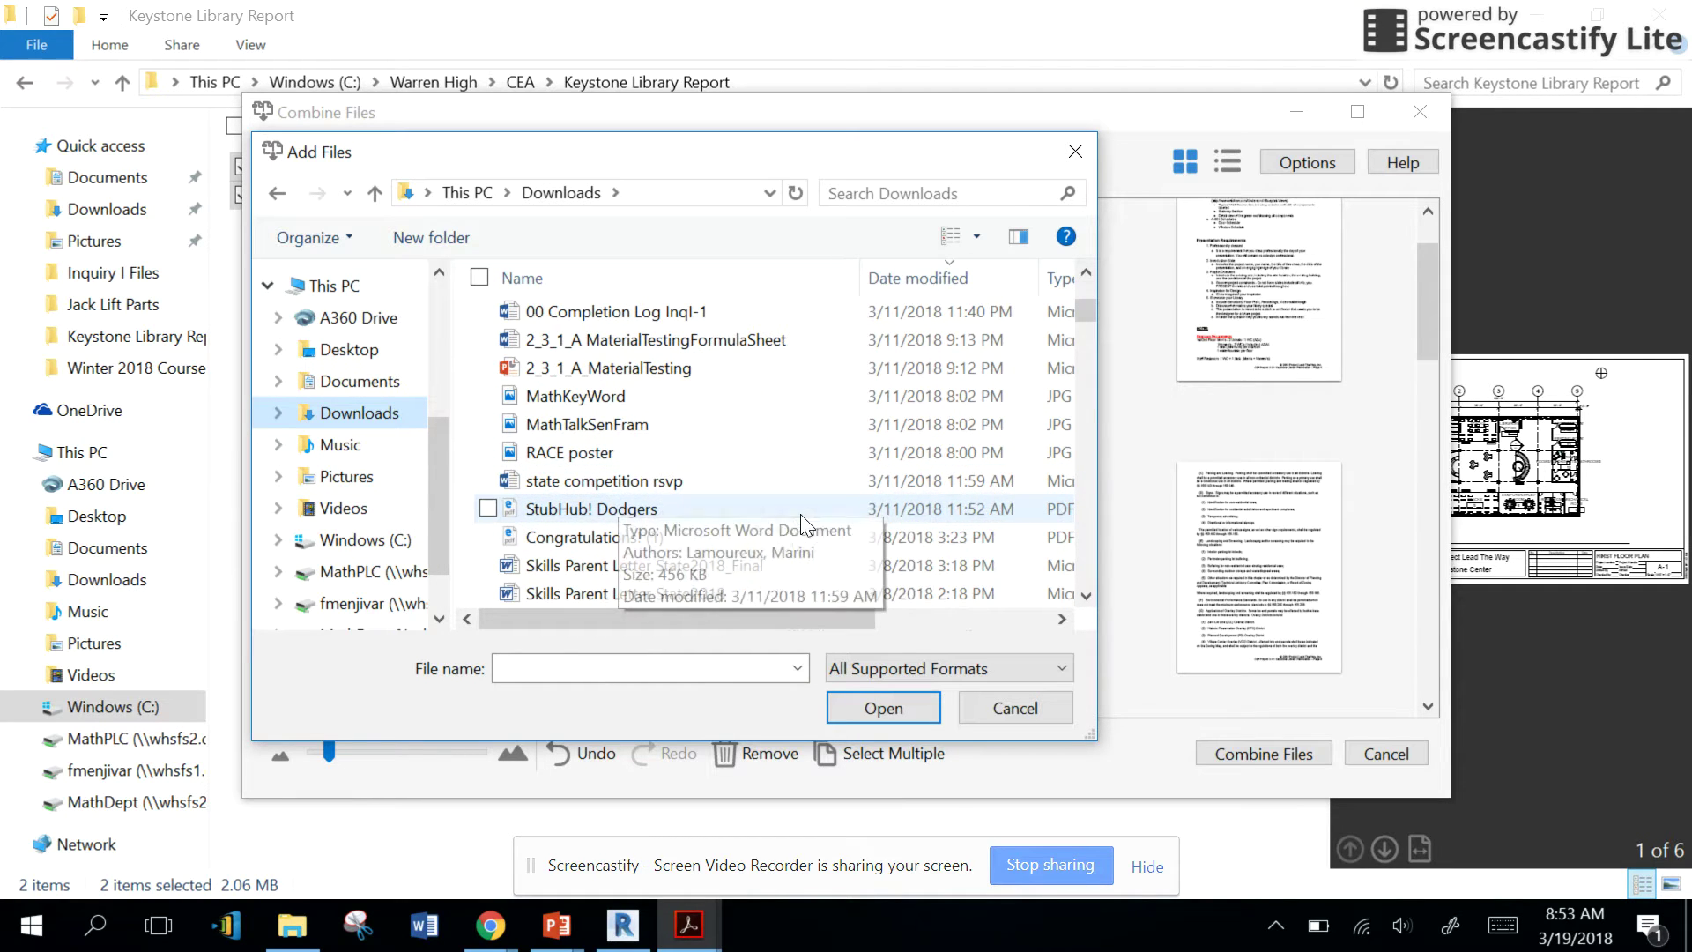
pyautogui.scroll(-1, 696, 533)
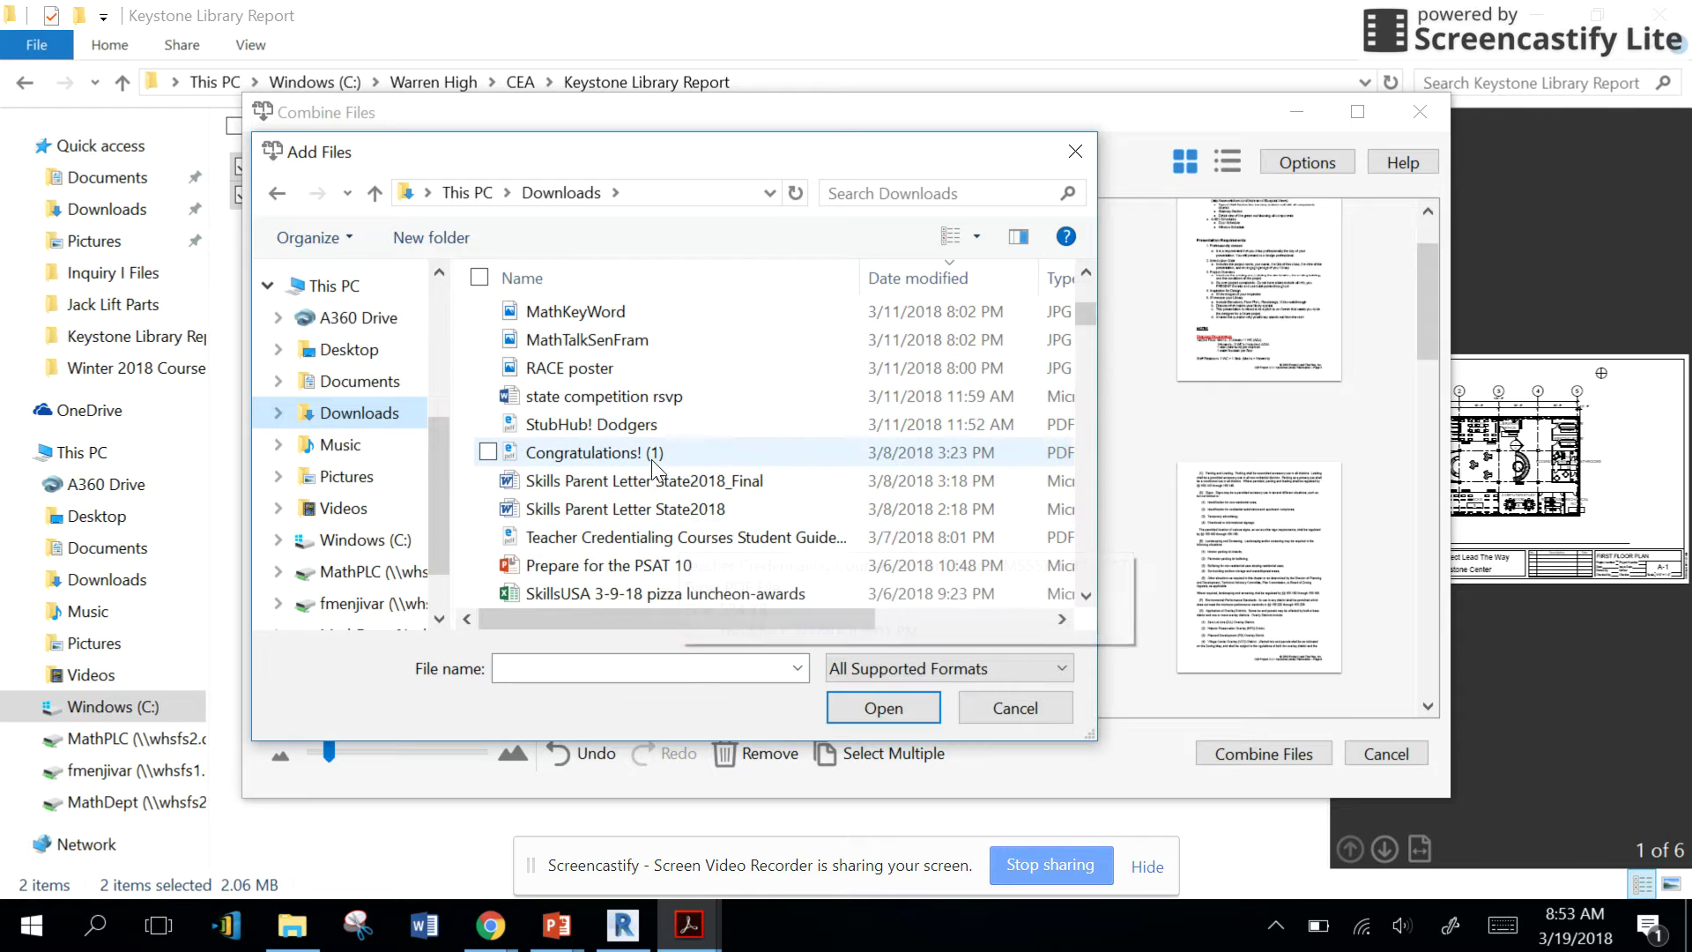
pyautogui.scroll(-4, 652, 483)
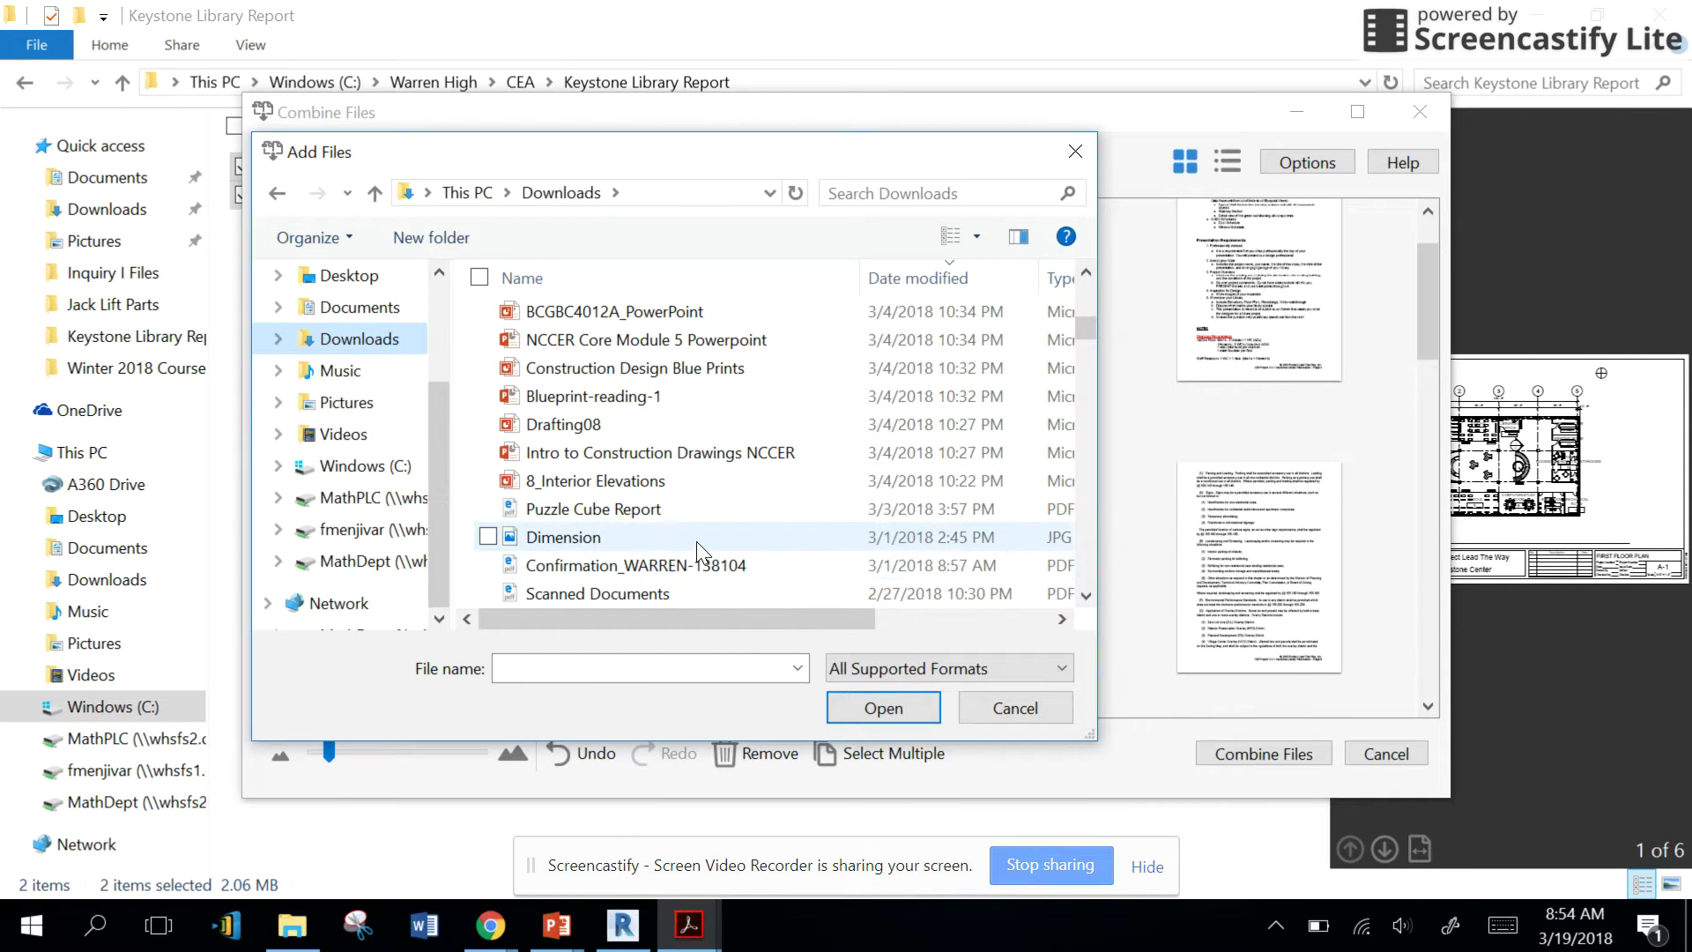
pyautogui.click(686, 590)
pyautogui.click(884, 711)
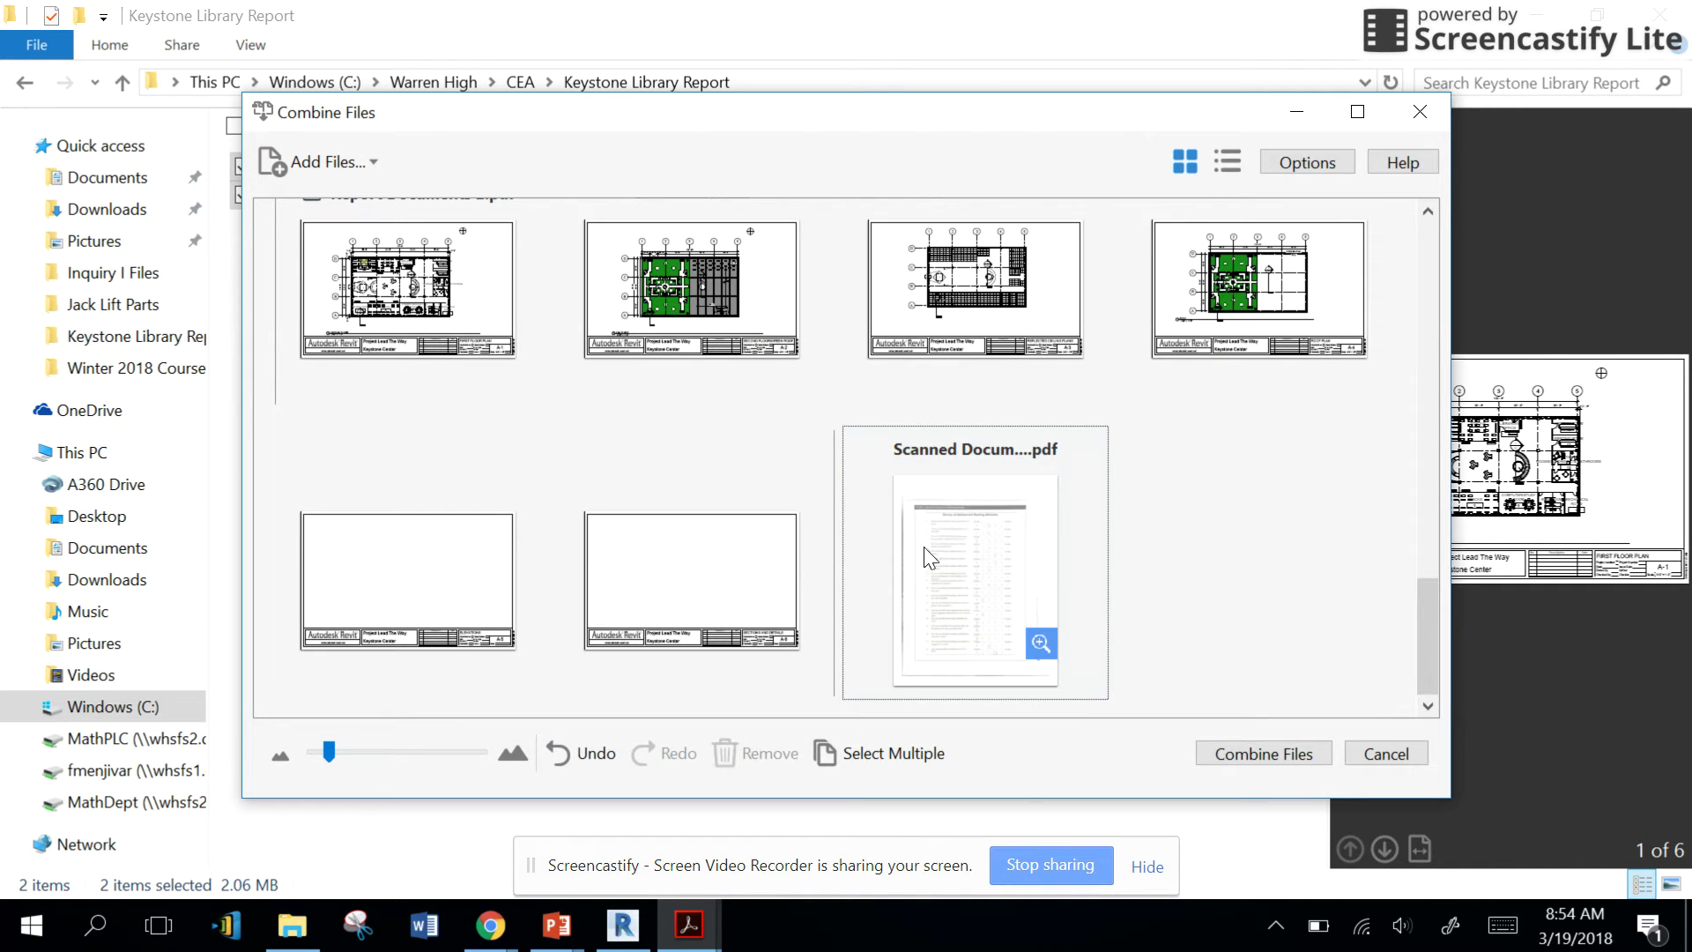
# Check the page order in the combine list and merge Report Documents 1, Report Documents 2 and Scanned Documents into one PDF.
pyautogui.moveTo(978, 560)
pyautogui.mouseDown()
pyautogui.moveTo(593, 544)
pyautogui.moveTo(974, 414)
pyautogui.moveTo(696, 503)
pyautogui.moveTo(965, 541)
pyautogui.mouseUp()
pyautogui.scroll(15, 1013, 568)
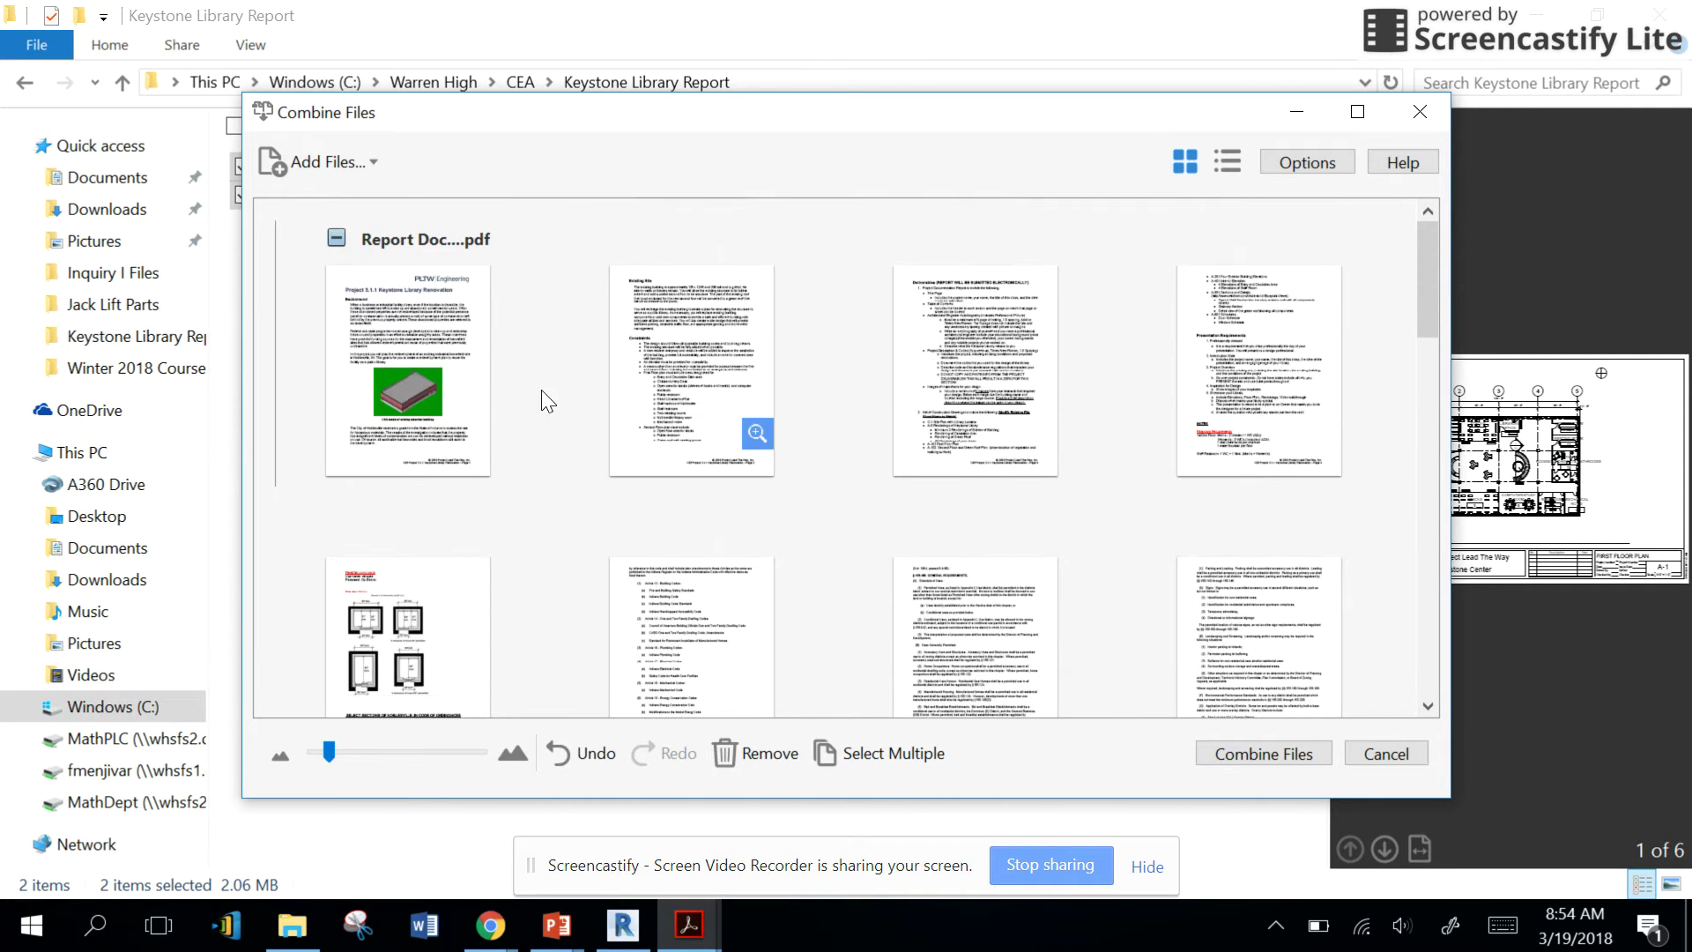
pyautogui.click(1293, 756)
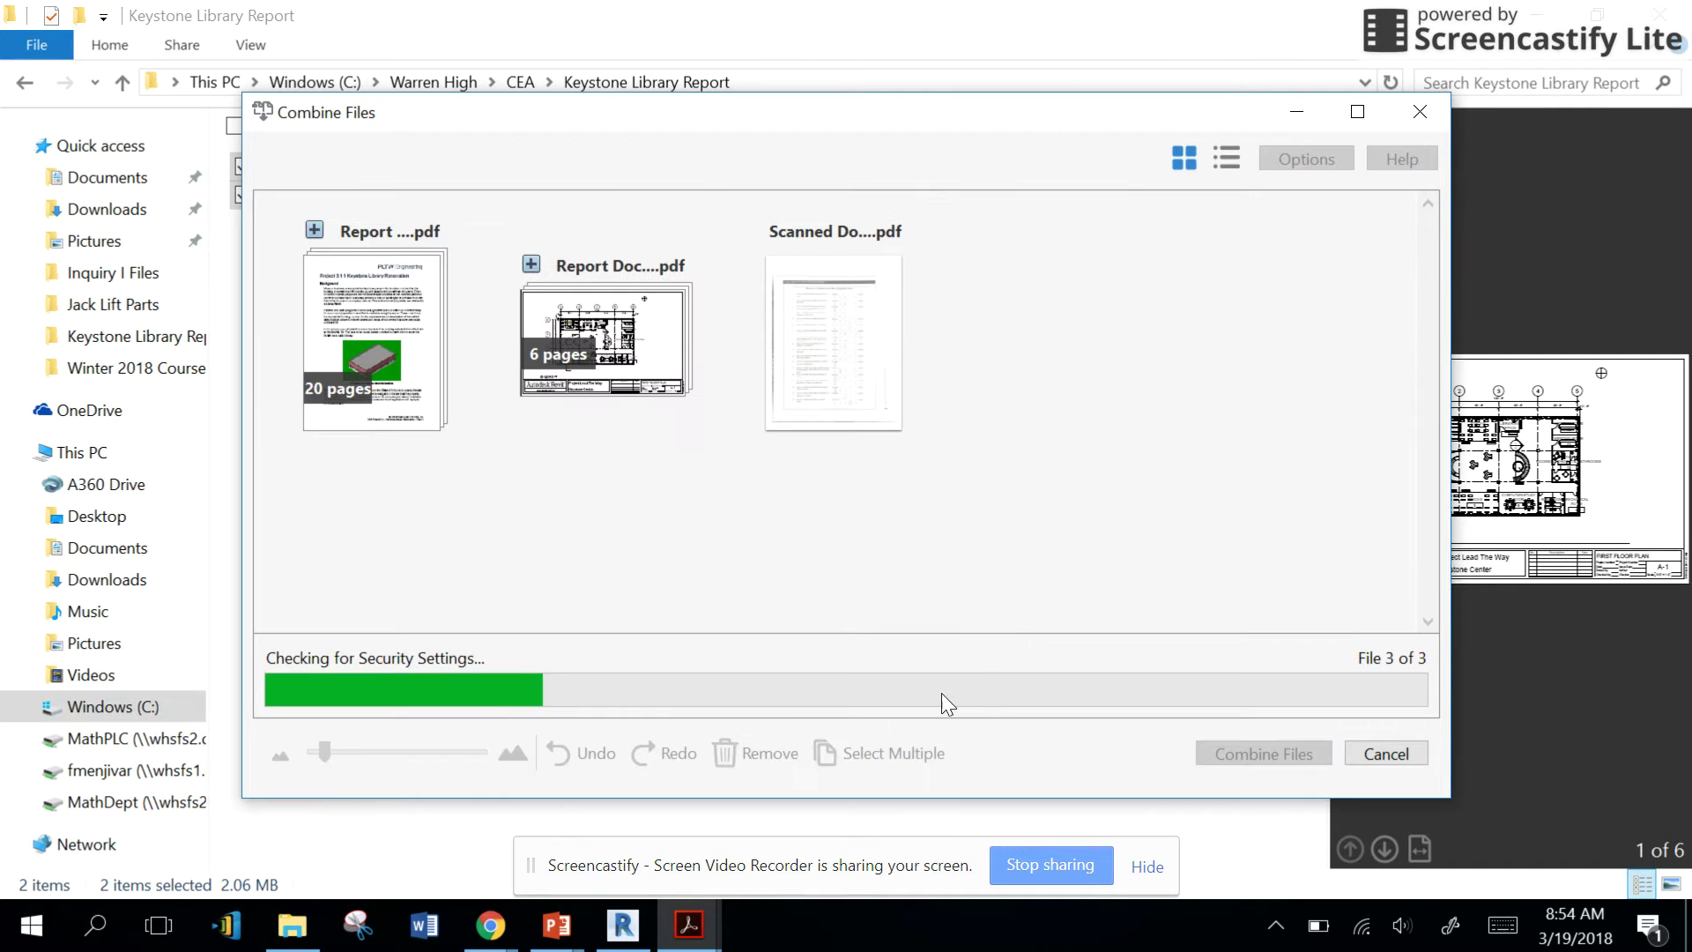
# Look through the combined PDF from the written report pages to the first floor plan sheet and back to page 1.
pyautogui.scroll(-20, 790, 632)
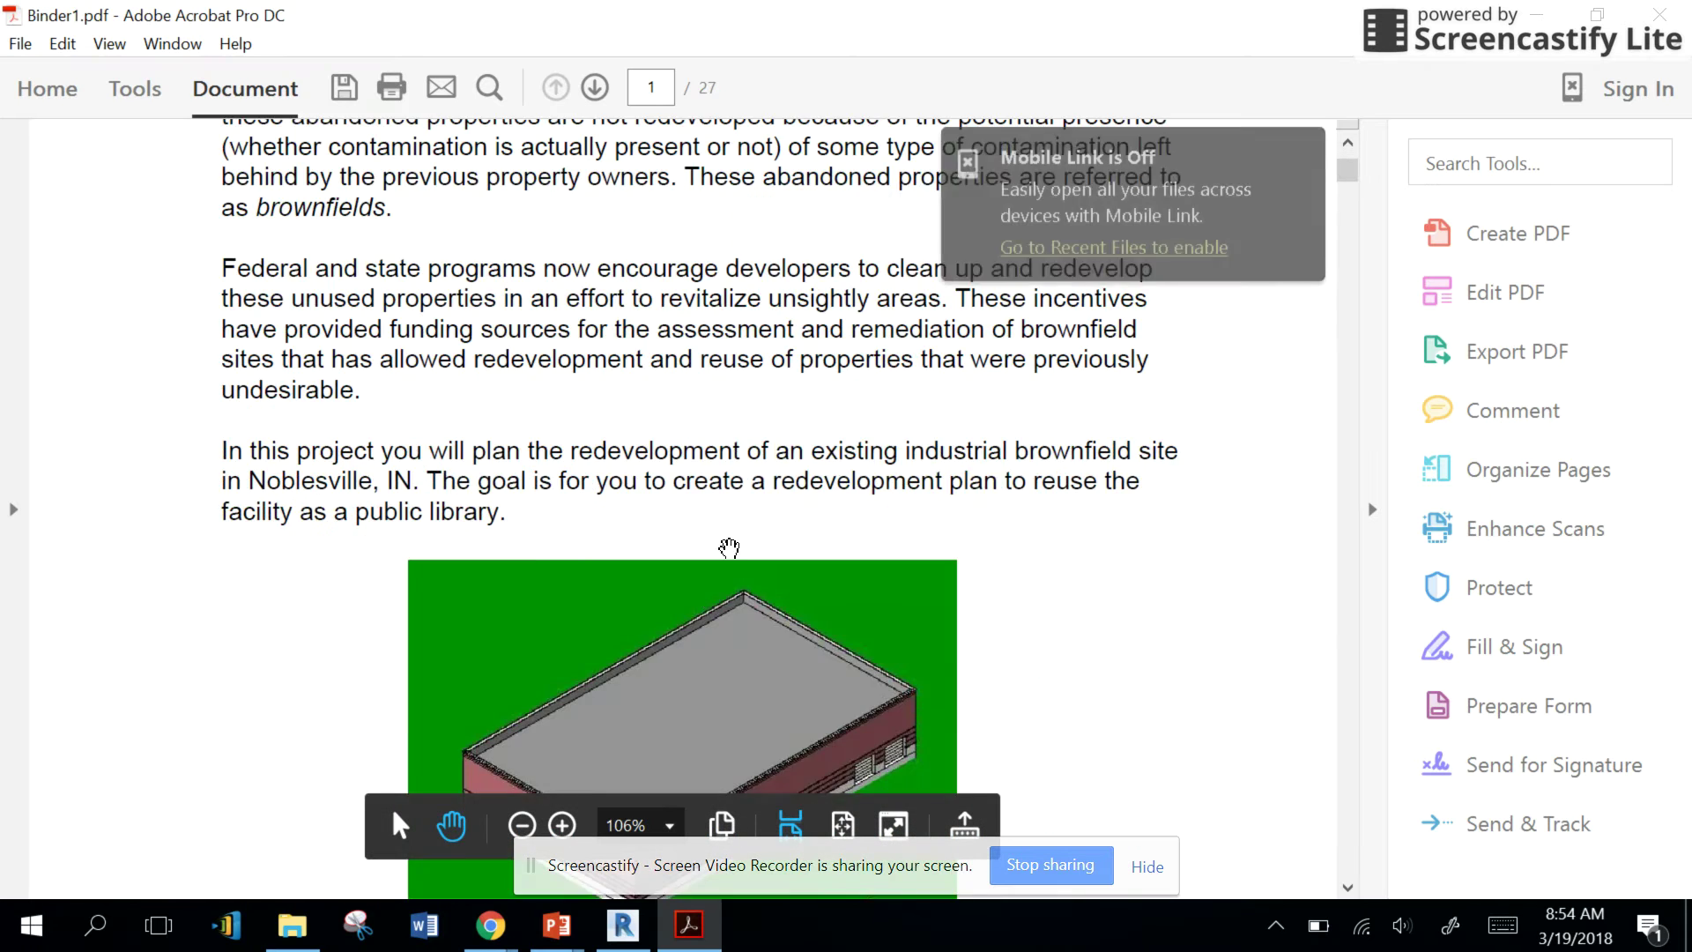
pyautogui.scroll(-15, 618, 429)
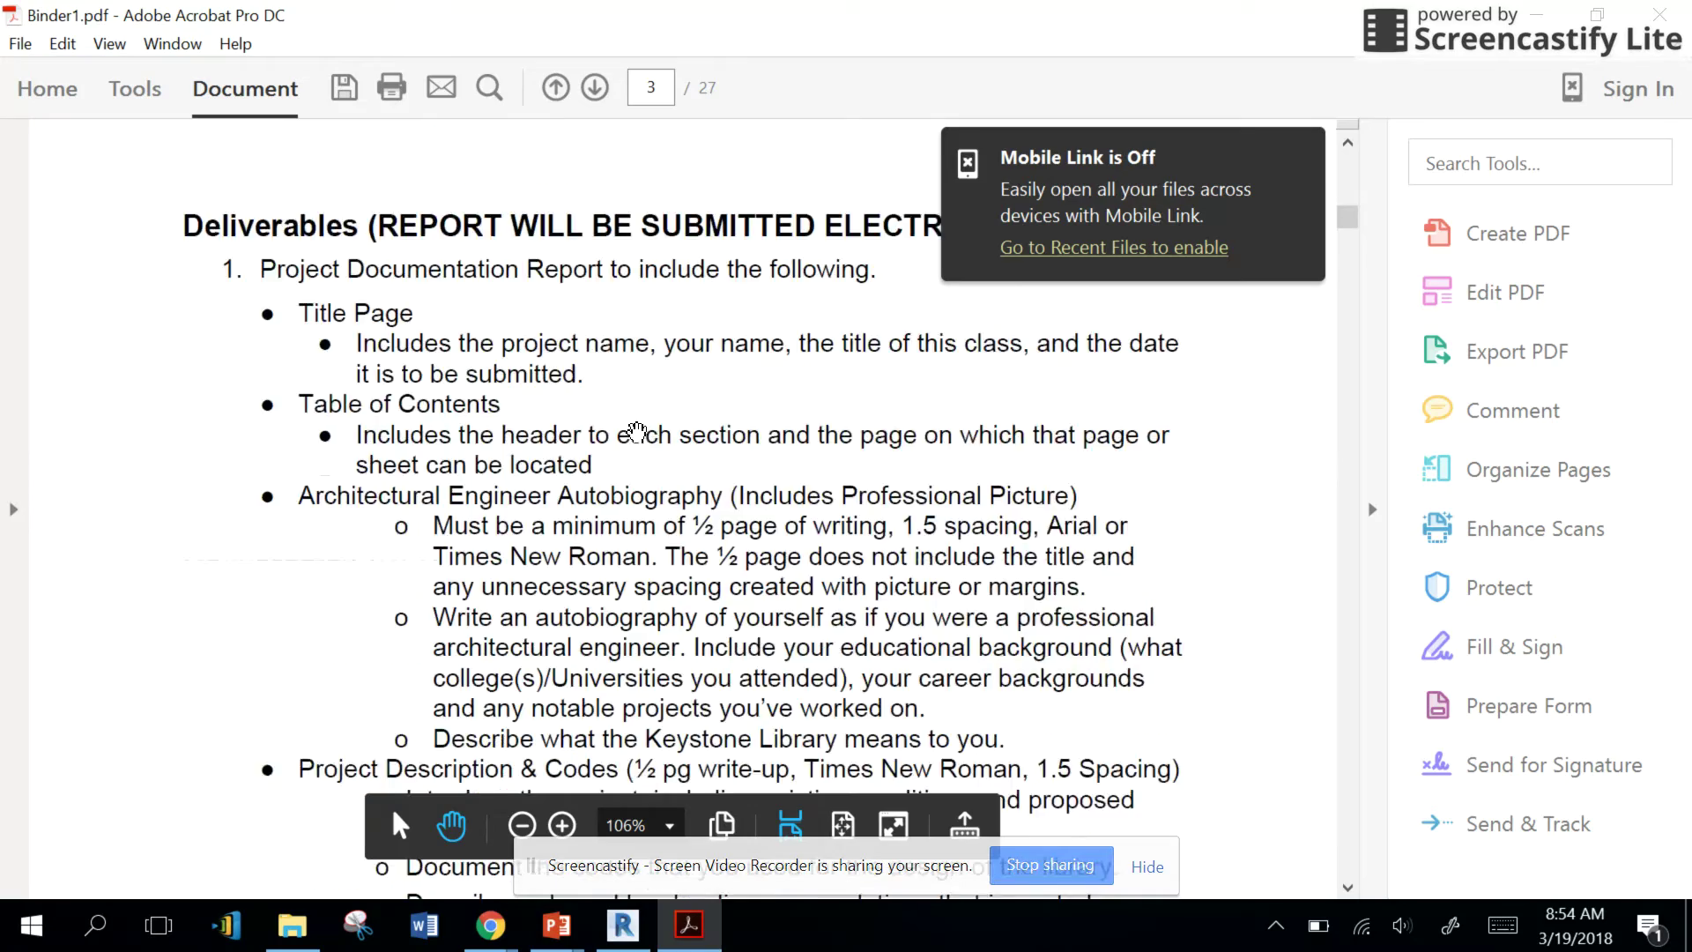
pyautogui.moveTo(1347, 236); pyautogui.dragTo(1366, 715)
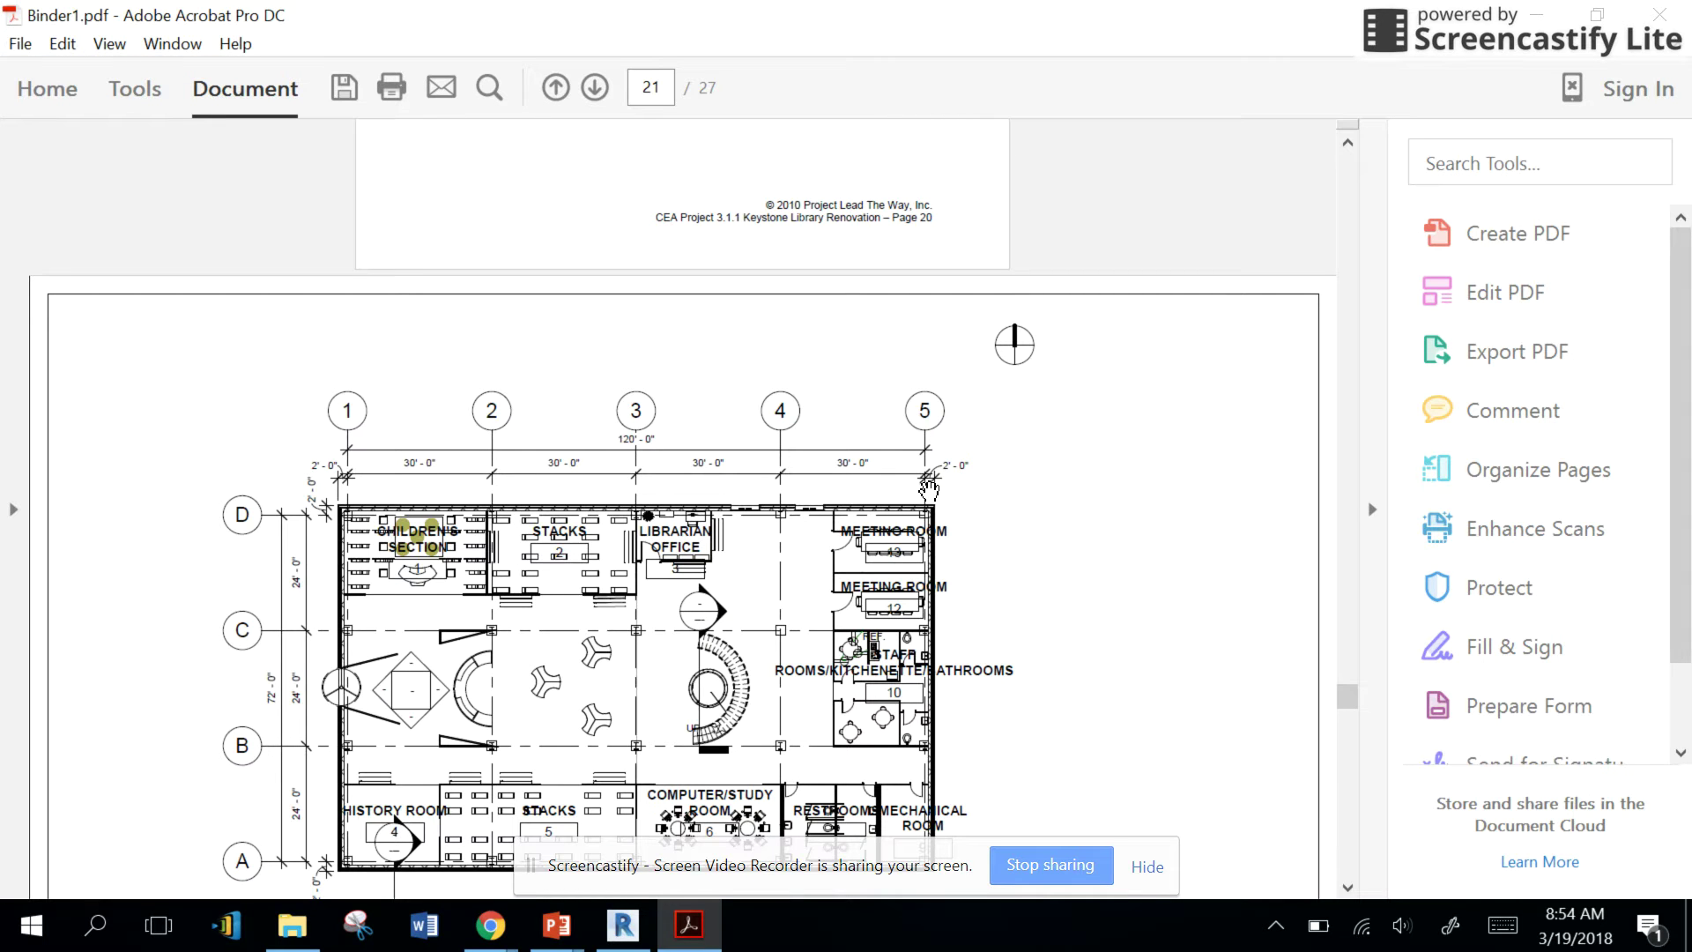
pyautogui.scroll(3, 1184, 407)
pyautogui.scroll(-3, 1074, 476)
pyautogui.scroll(5, 792, 339)
pyautogui.scroll(-8, 579, 292)
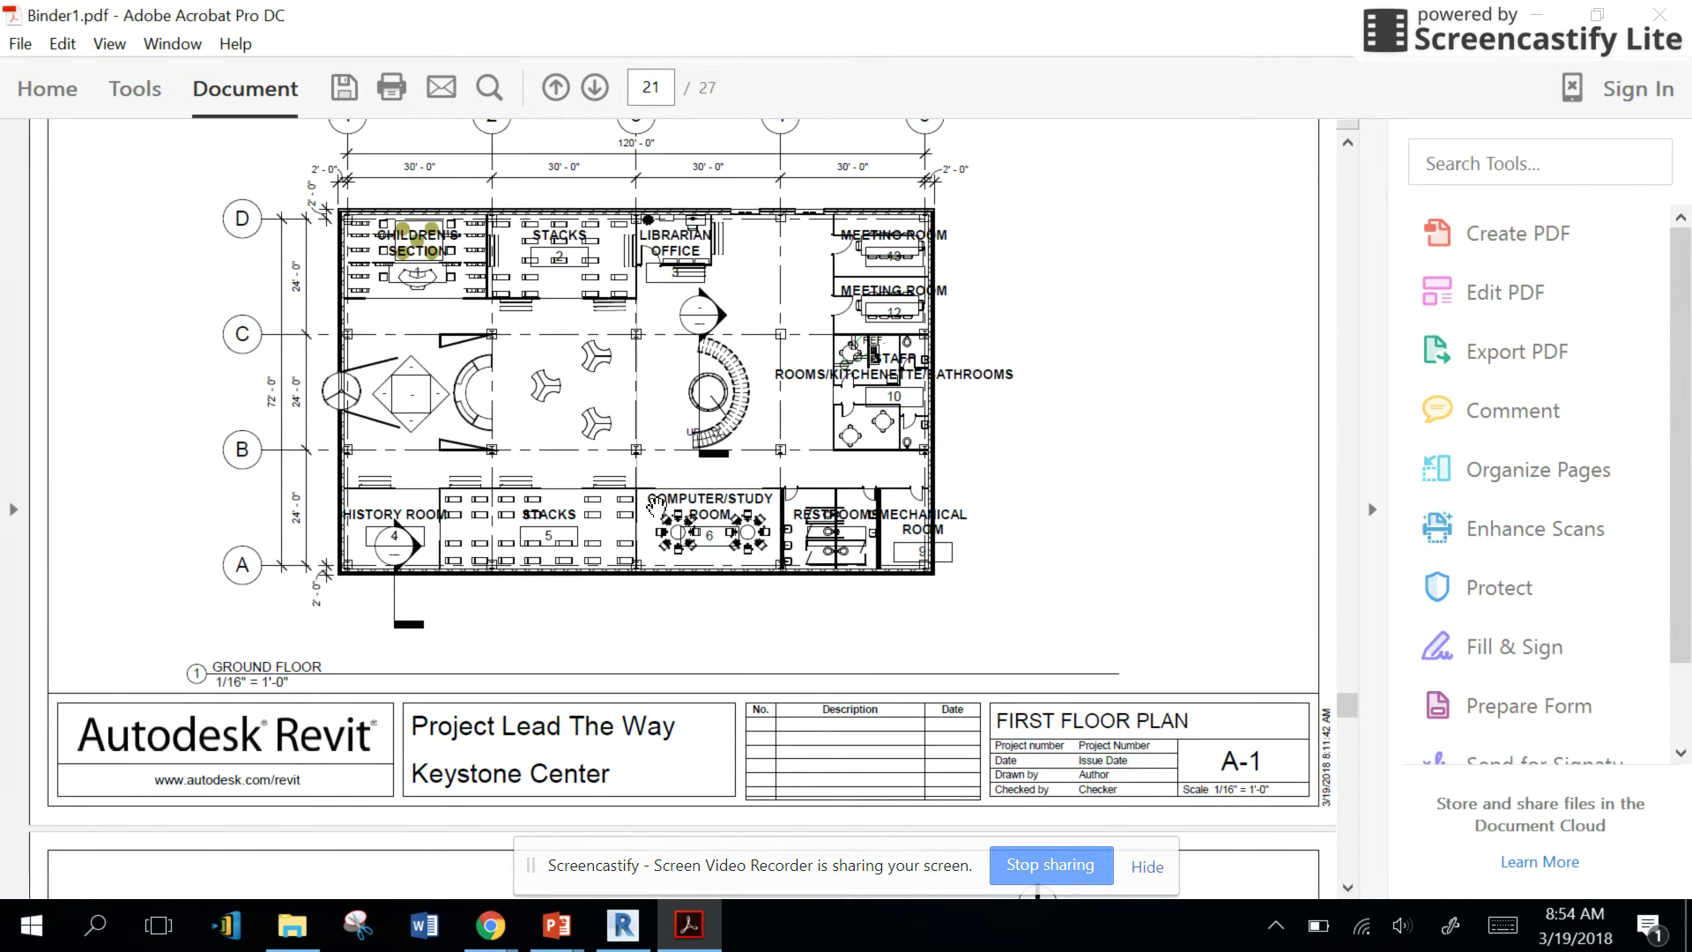
pyautogui.scroll(2, 687, 502)
pyautogui.scroll(-2, 739, 498)
pyautogui.scroll(3, 684, 489)
pyautogui.moveTo(1364, 705); pyautogui.dragTo(1383, 162)
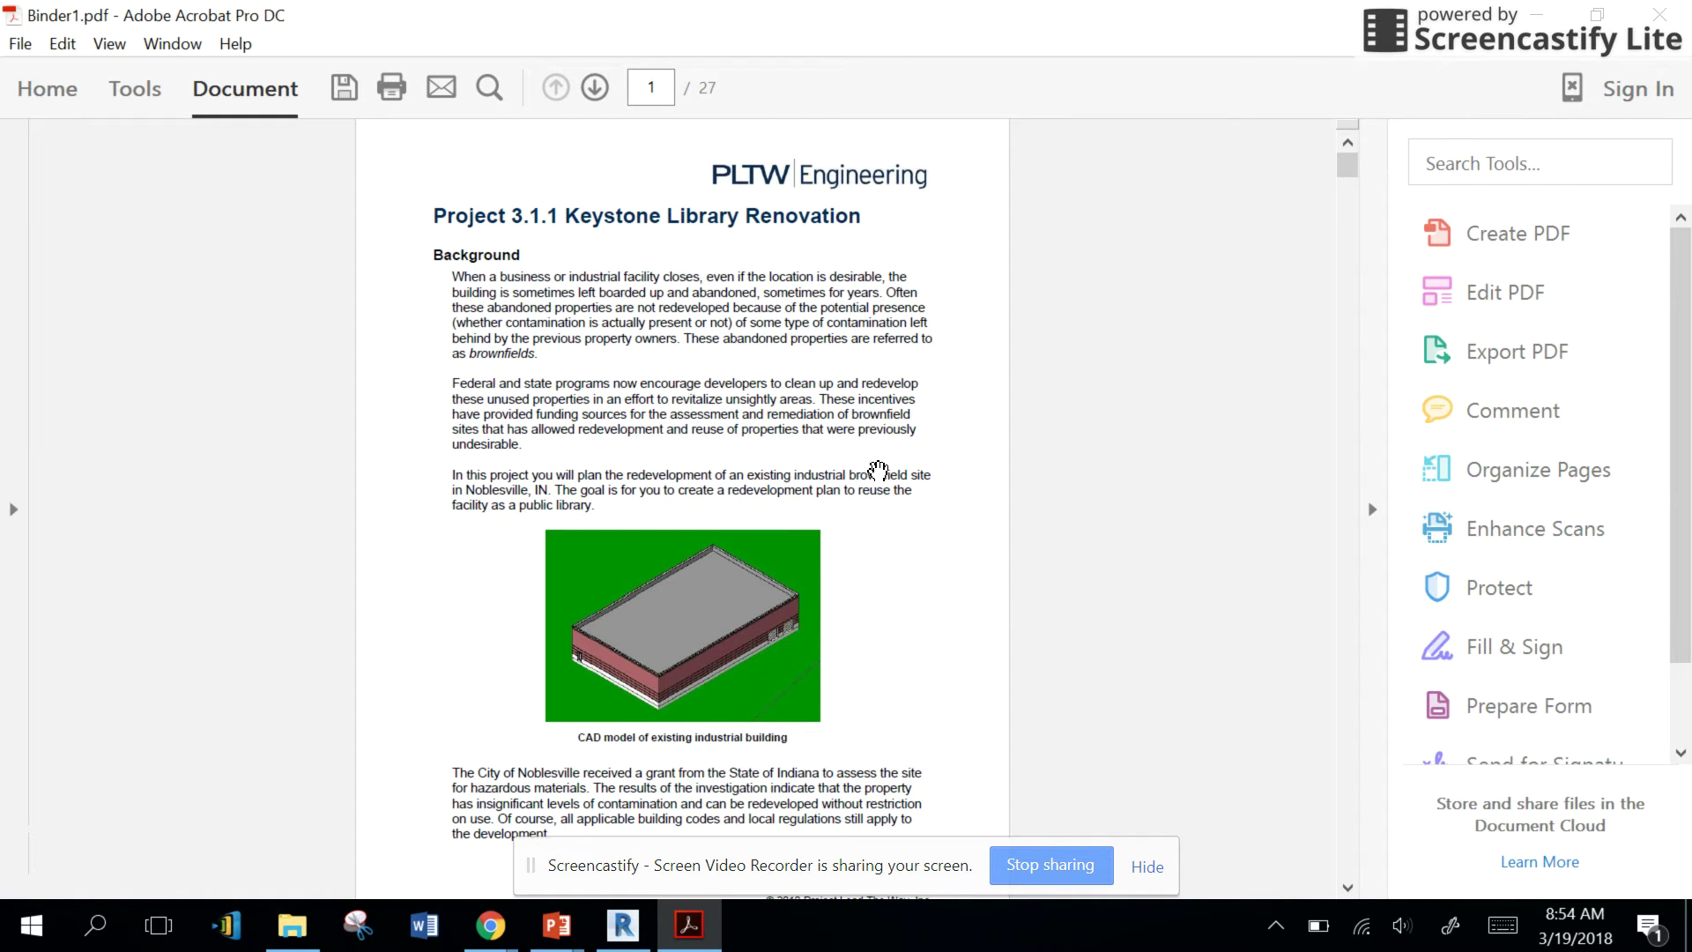
# Open the combined PDF for editing, select some text in the Existing Site section on page 2, and close the editing tool.
pyautogui.click(1560, 300)
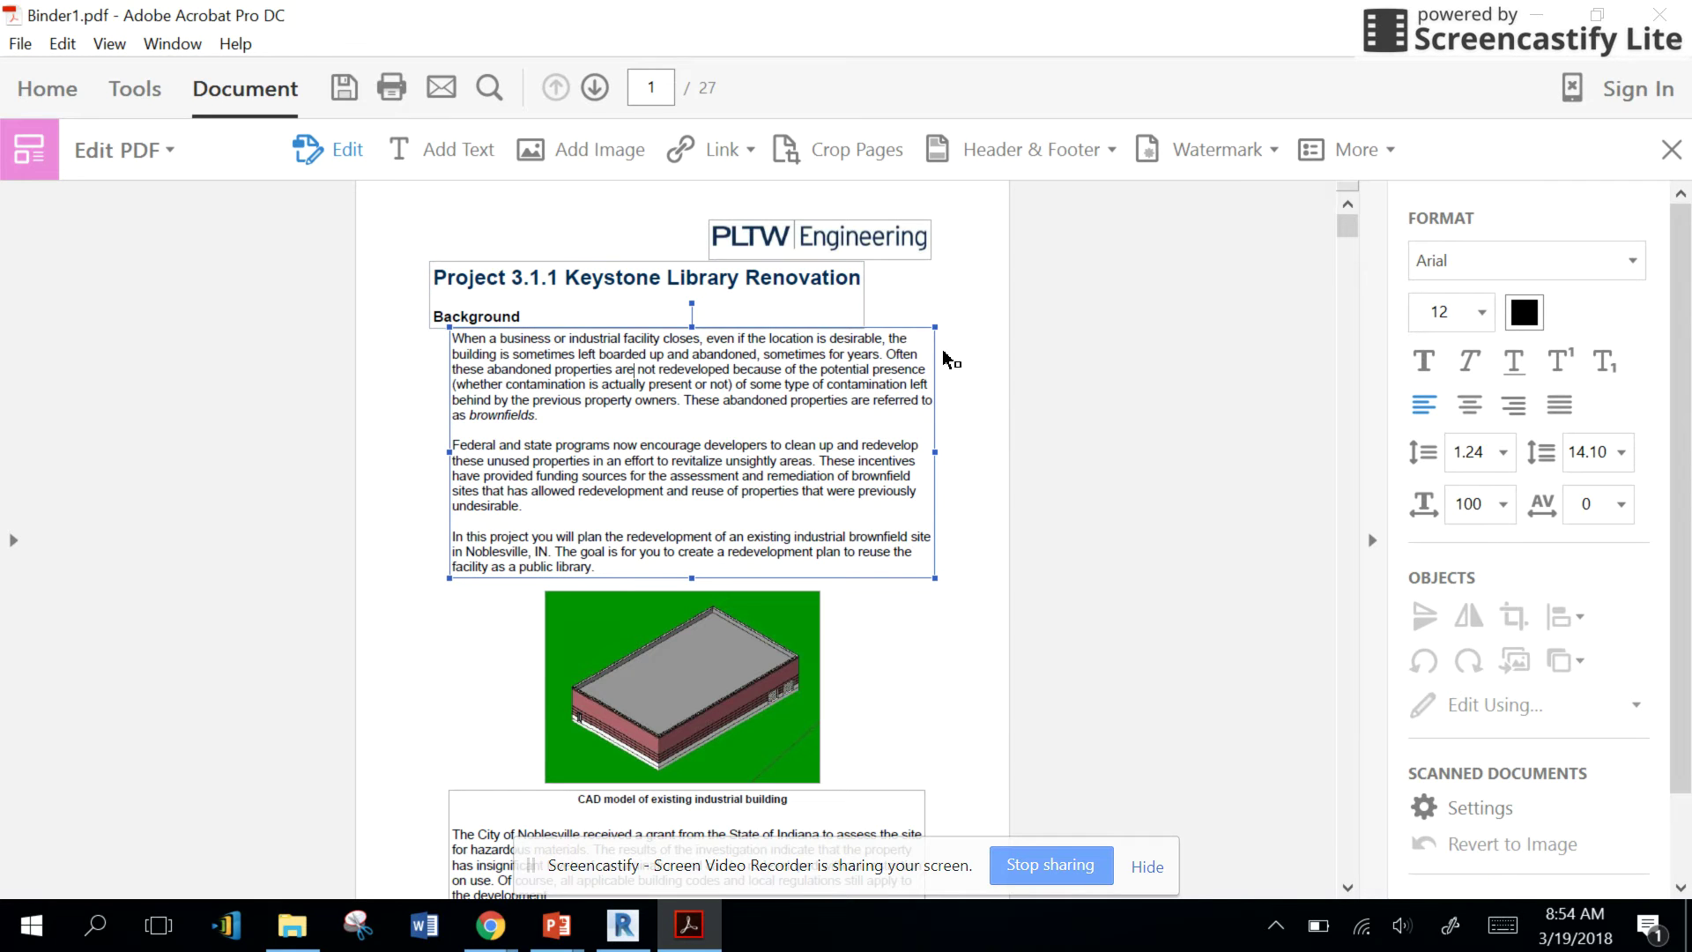
pyautogui.scroll(-5, 1009, 374)
pyautogui.scroll(-10, 998, 507)
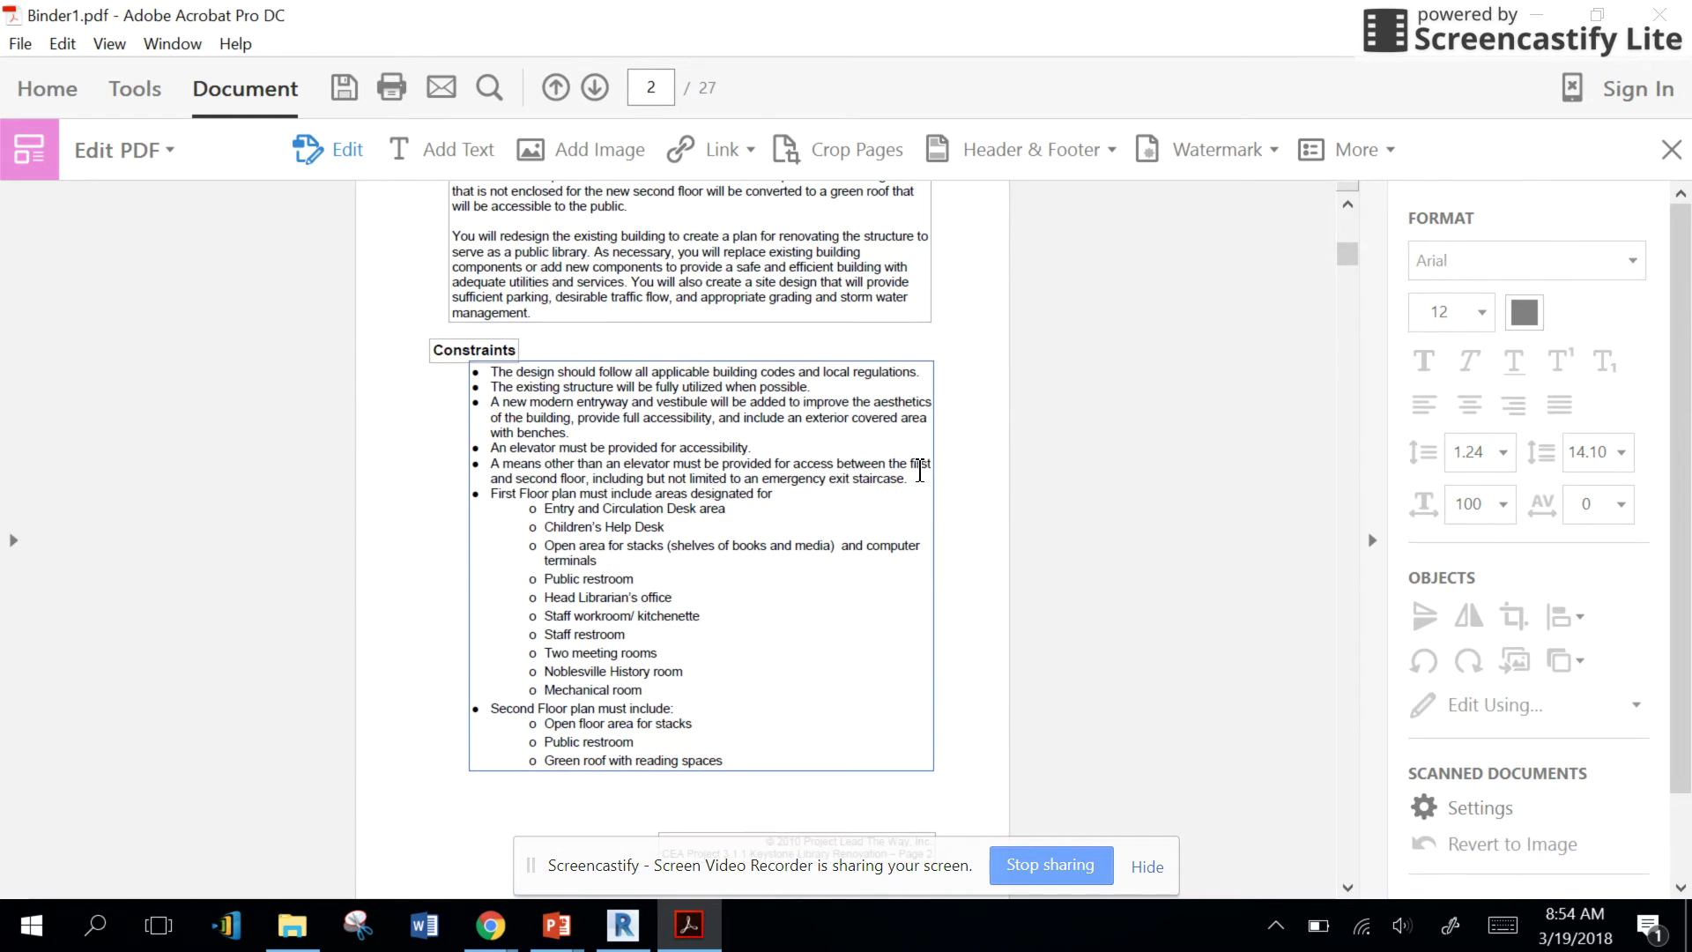
pyautogui.scroll(1, 883, 391)
pyautogui.moveTo(912, 385); pyautogui.dragTo(824, 382)
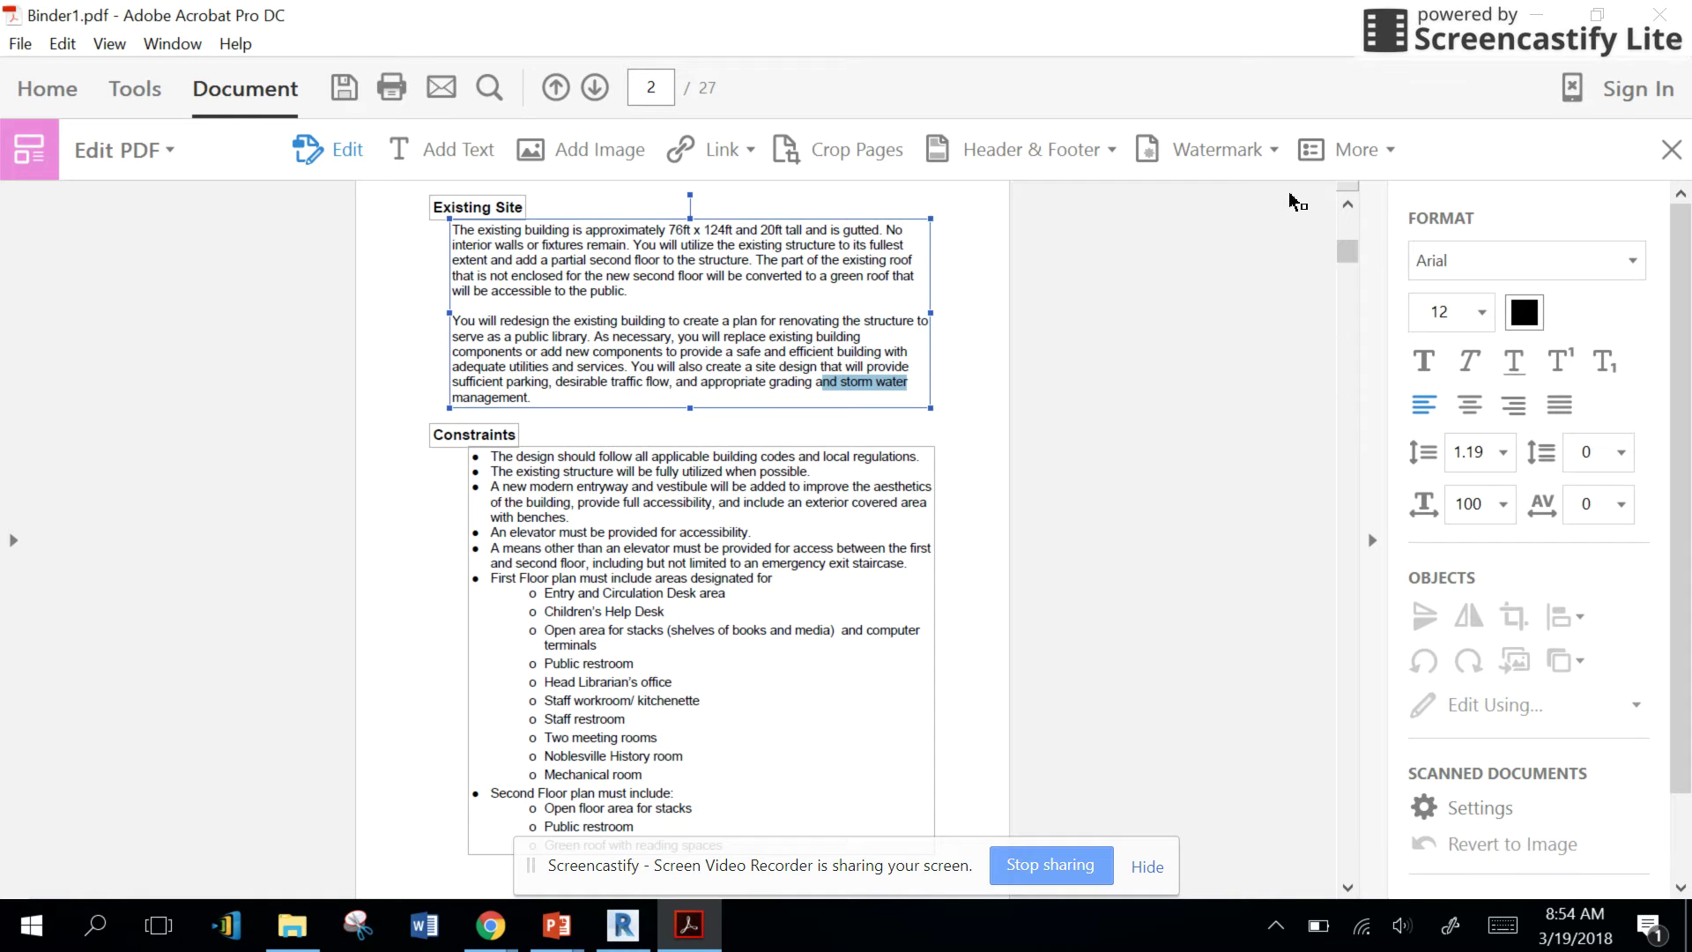
pyautogui.click(1674, 150)
# Review the first pages of the combined PDF again, briefly opening and closing the Edit PDF tool.
pyautogui.scroll(-8, 922, 612)
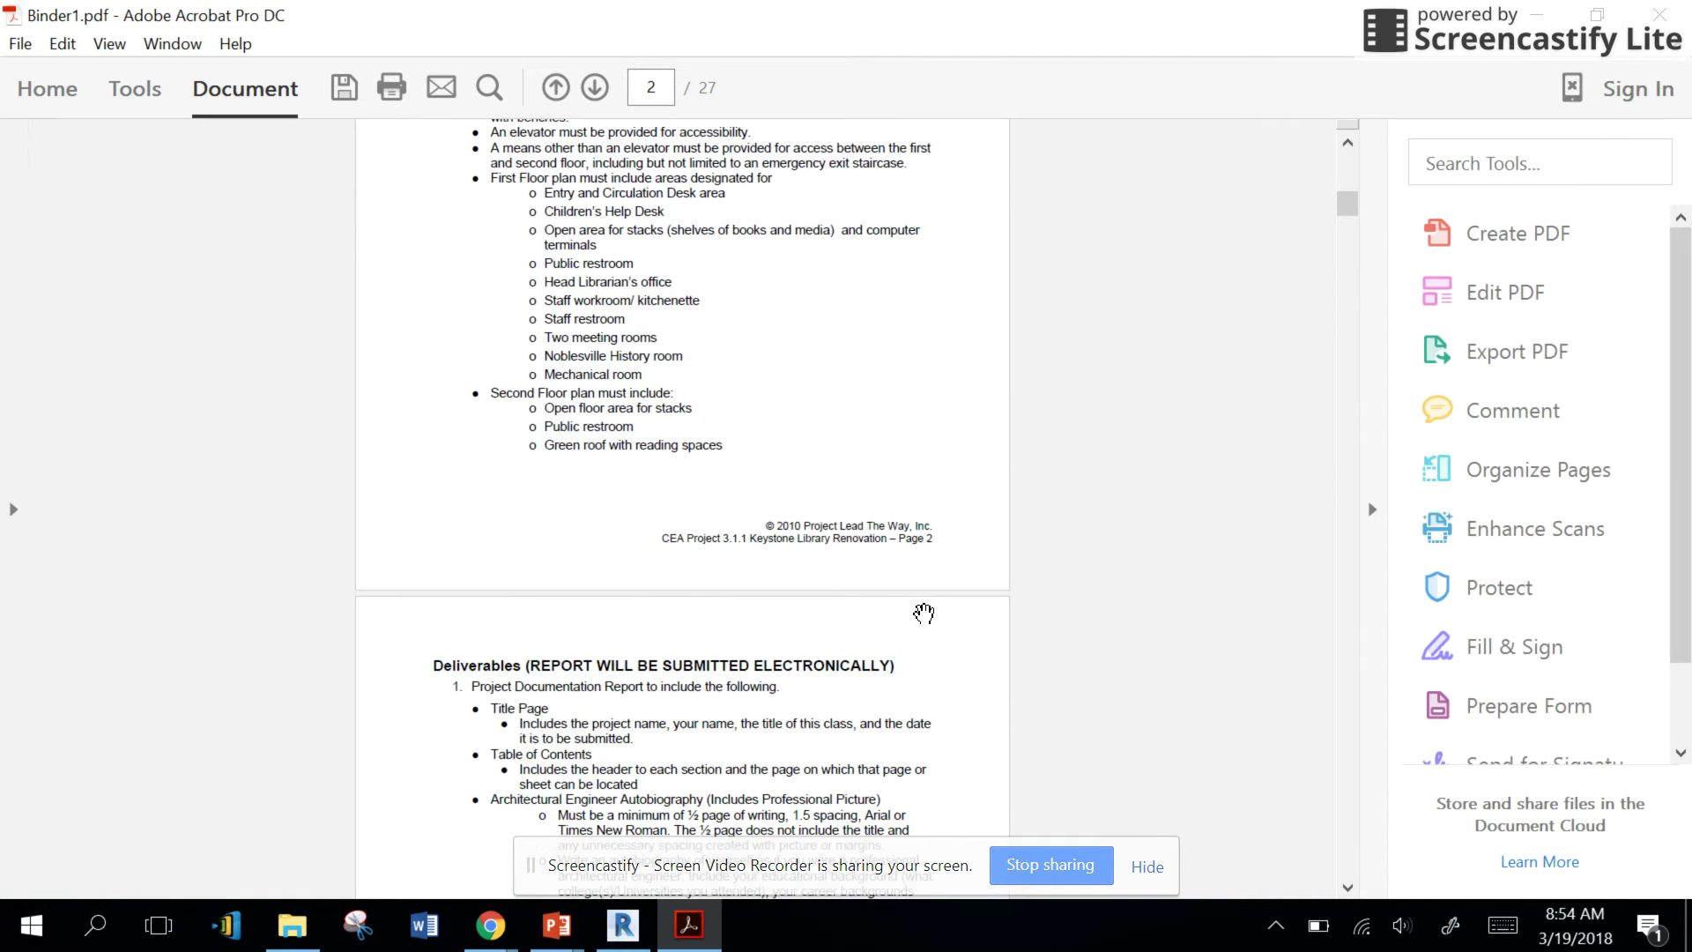
pyautogui.moveTo(1345, 215); pyautogui.dragTo(1349, 134)
pyautogui.scroll(-8, 842, 574)
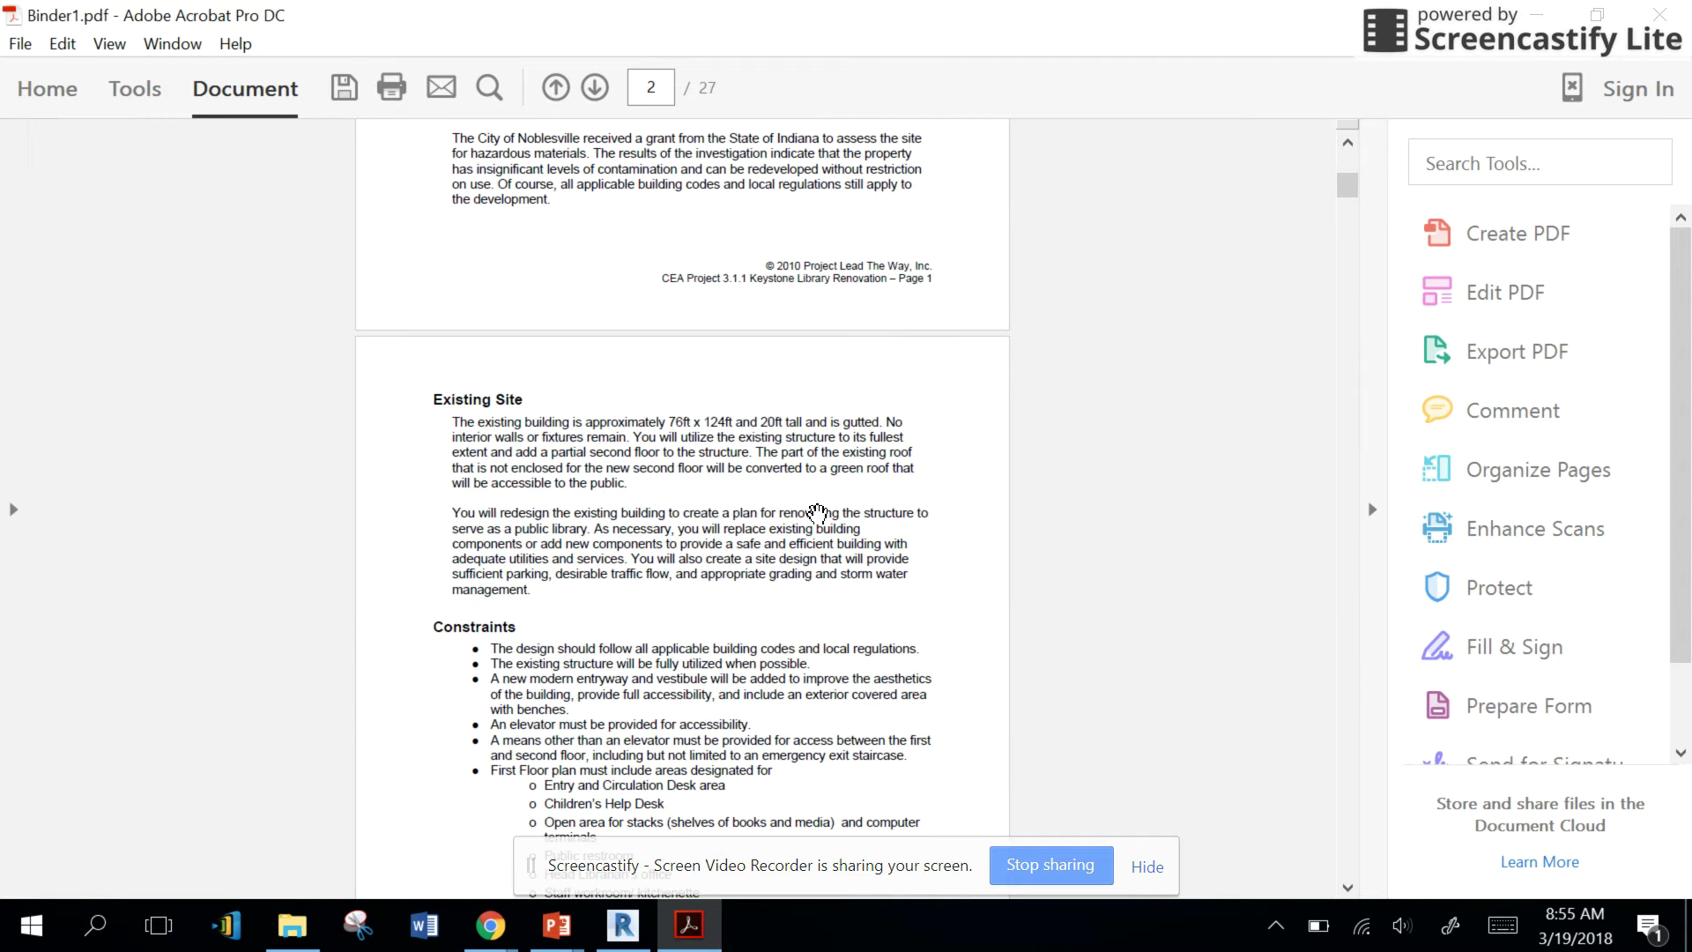
pyautogui.scroll(-3, 803, 507)
pyautogui.scroll(-2, 803, 489)
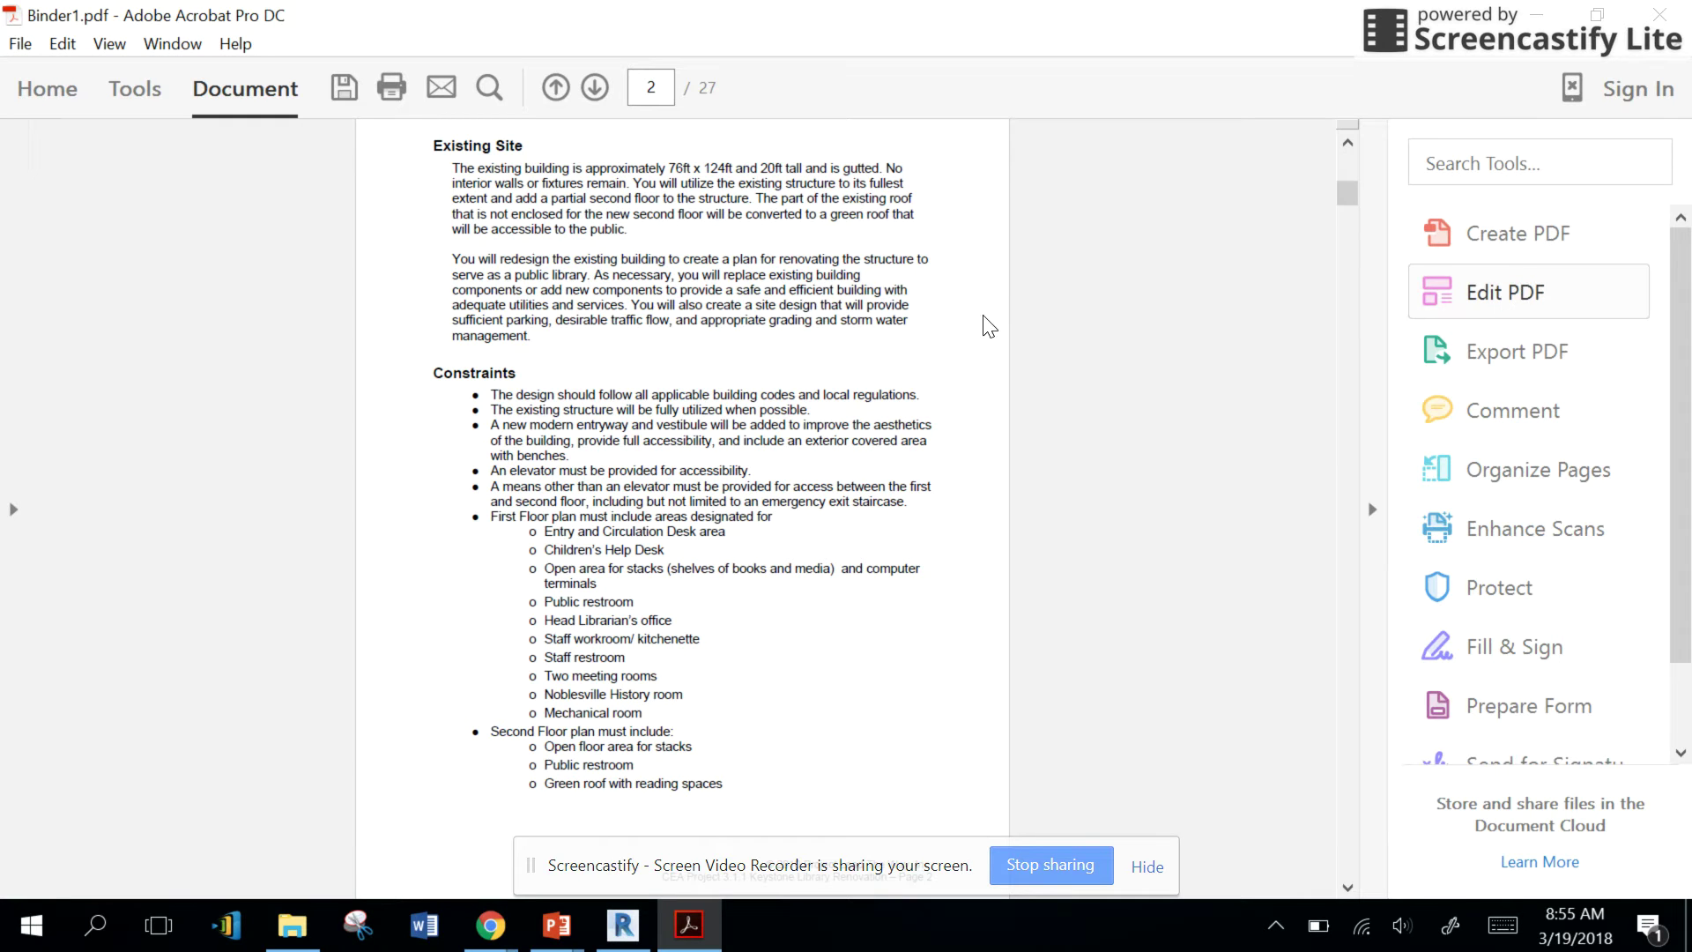
pyautogui.click(1500, 295)
pyautogui.click(1672, 150)
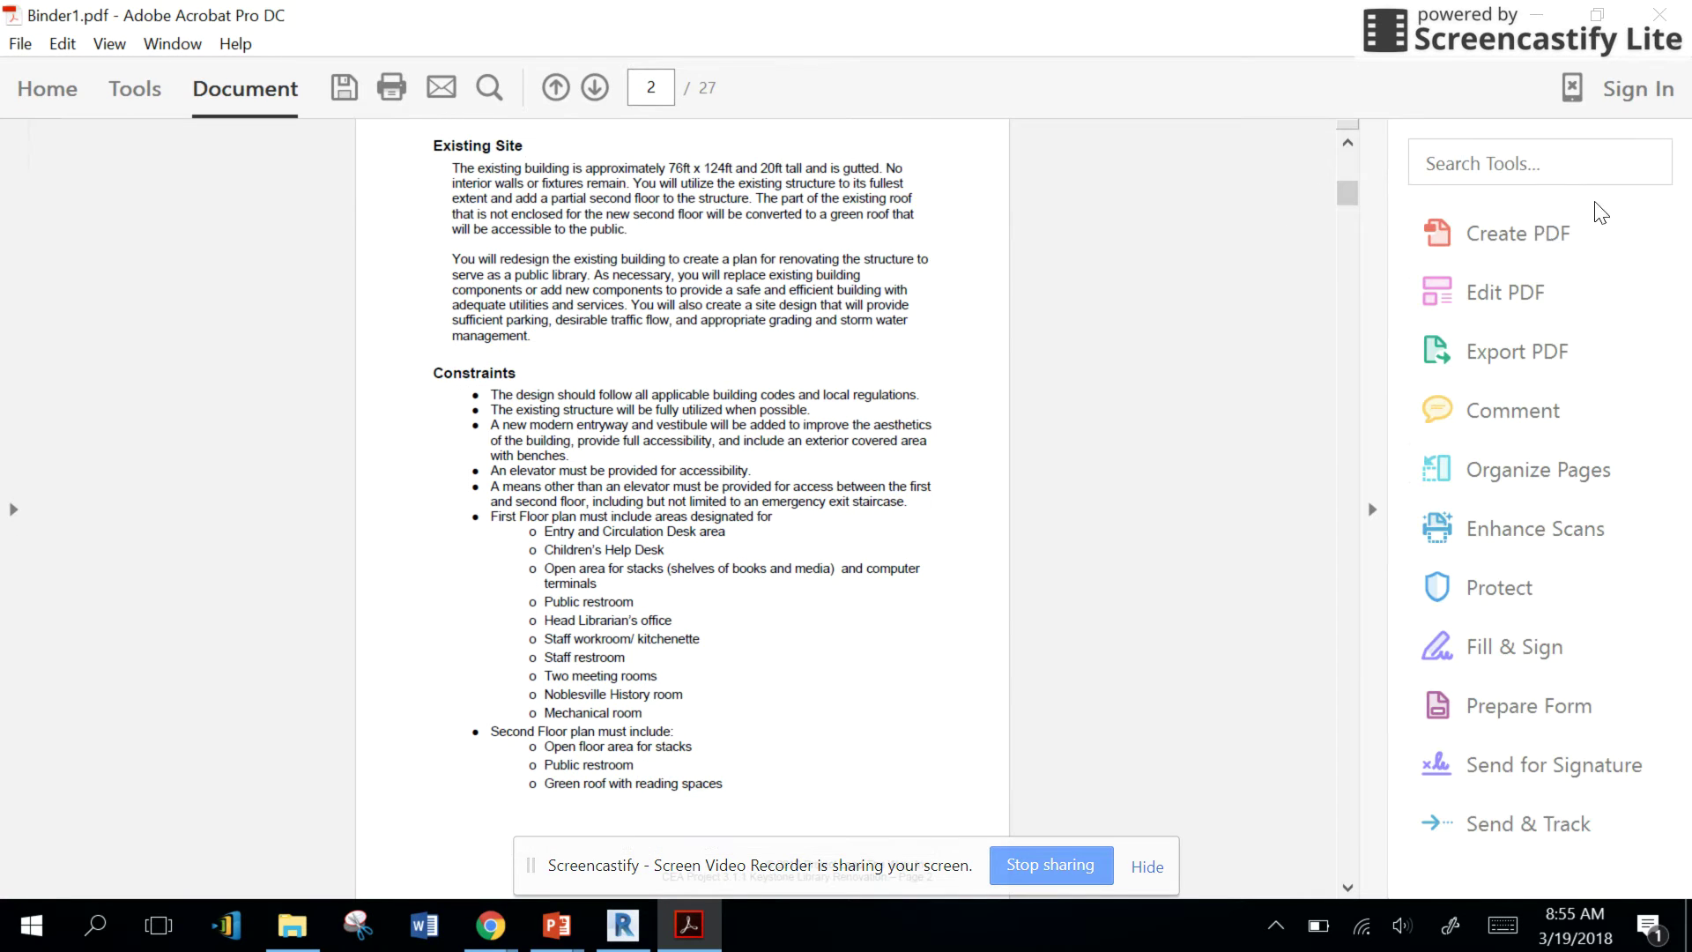
pyautogui.scroll(9, 861, 290)
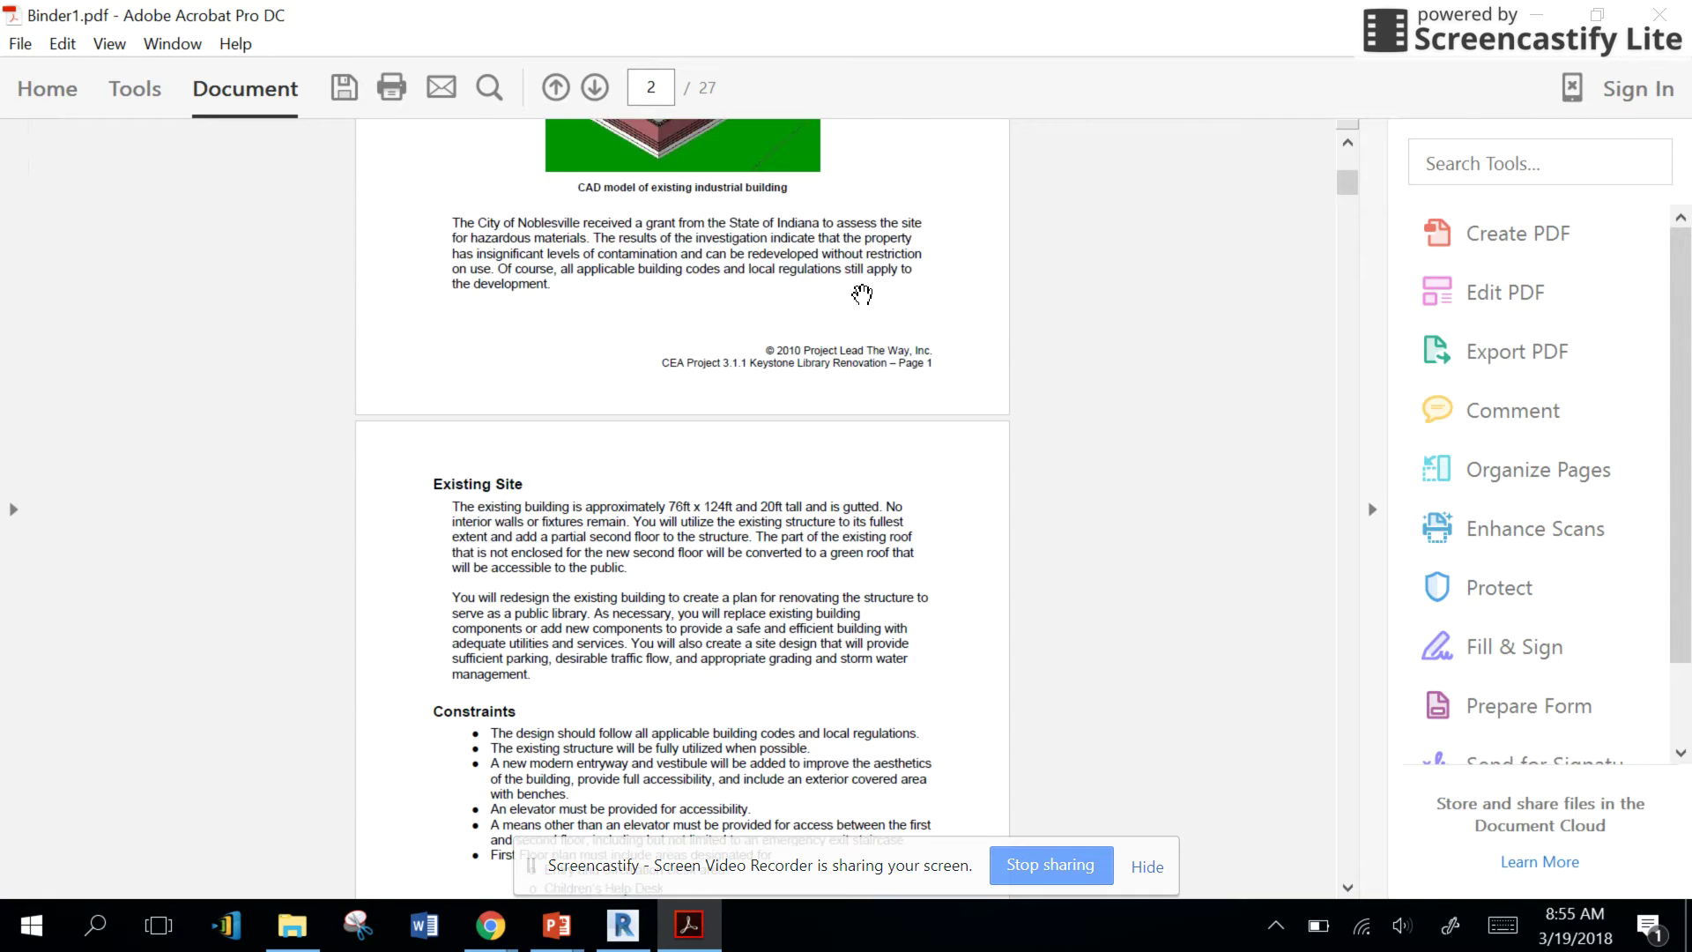
# Start saving the combined PDF under a new name in the Warren High > CEA > Keystone Library Report folder on the C: drive.
pyautogui.click(20, 43)
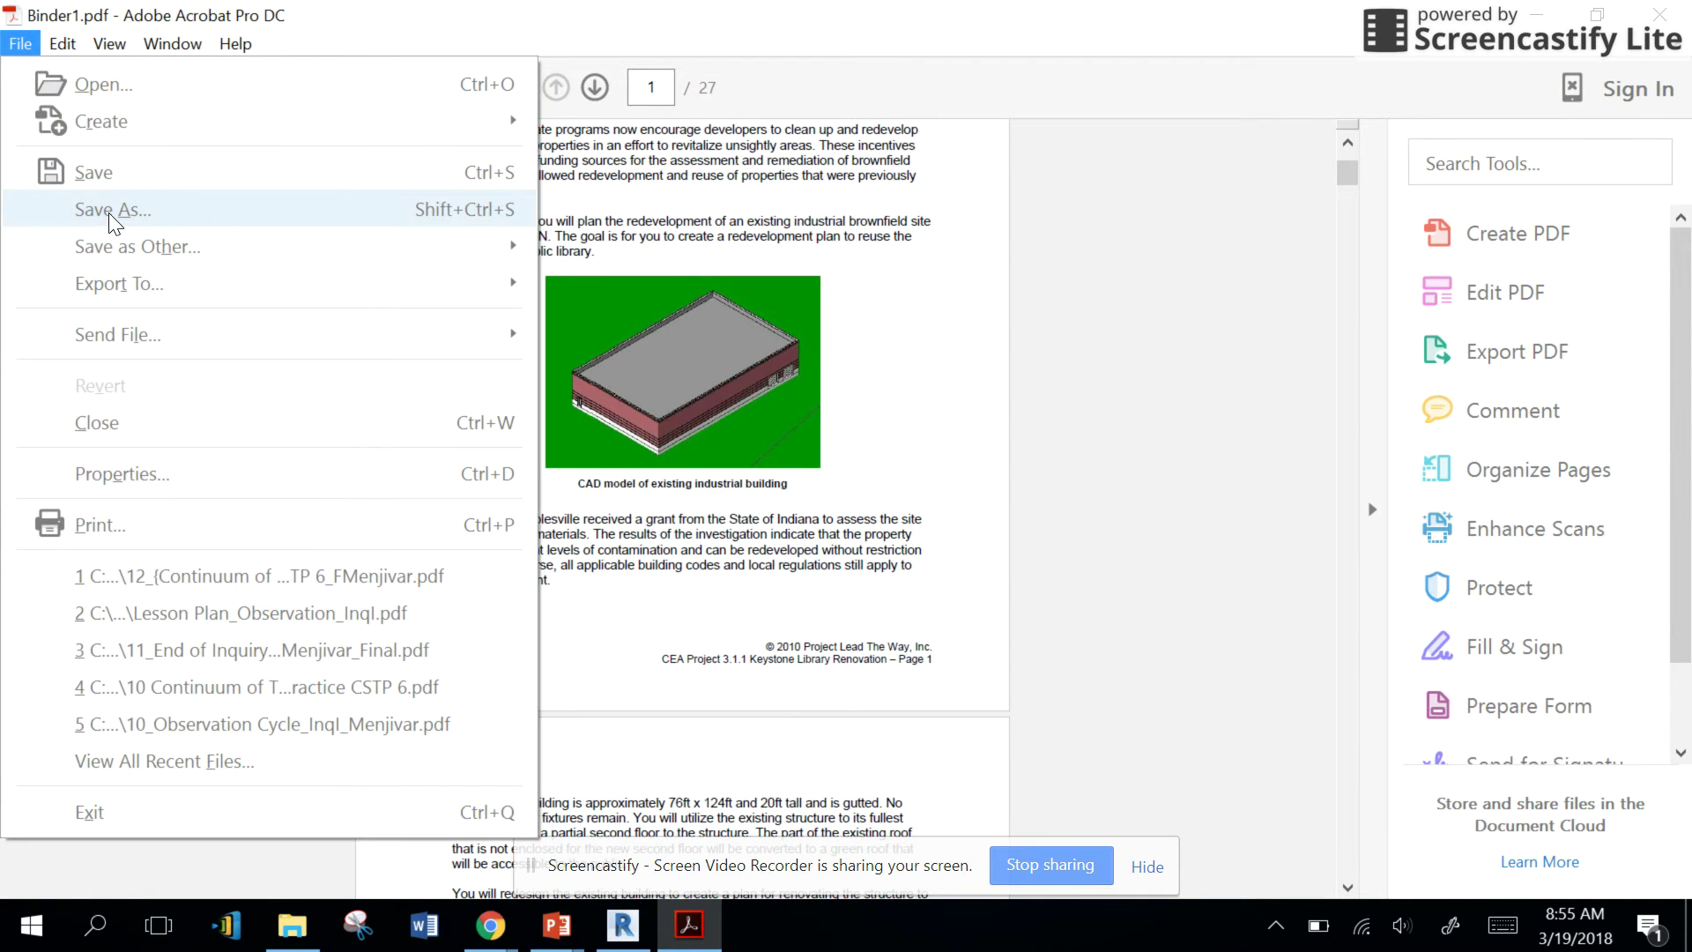
pyautogui.click(111, 215)
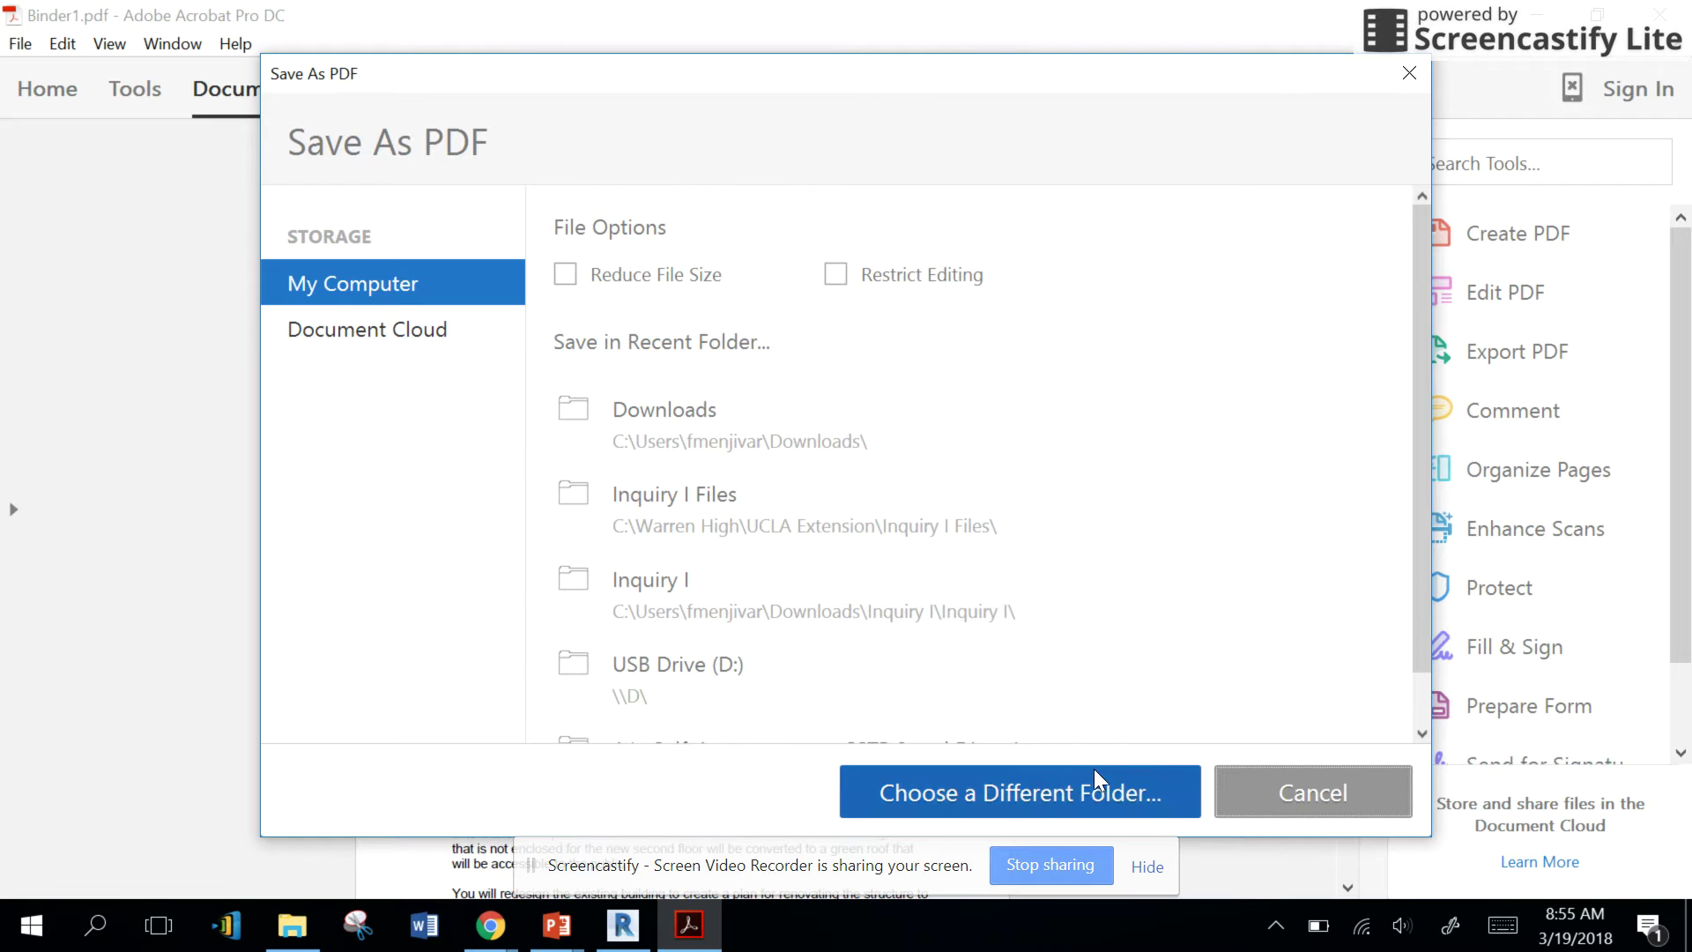
pyautogui.click(1070, 779)
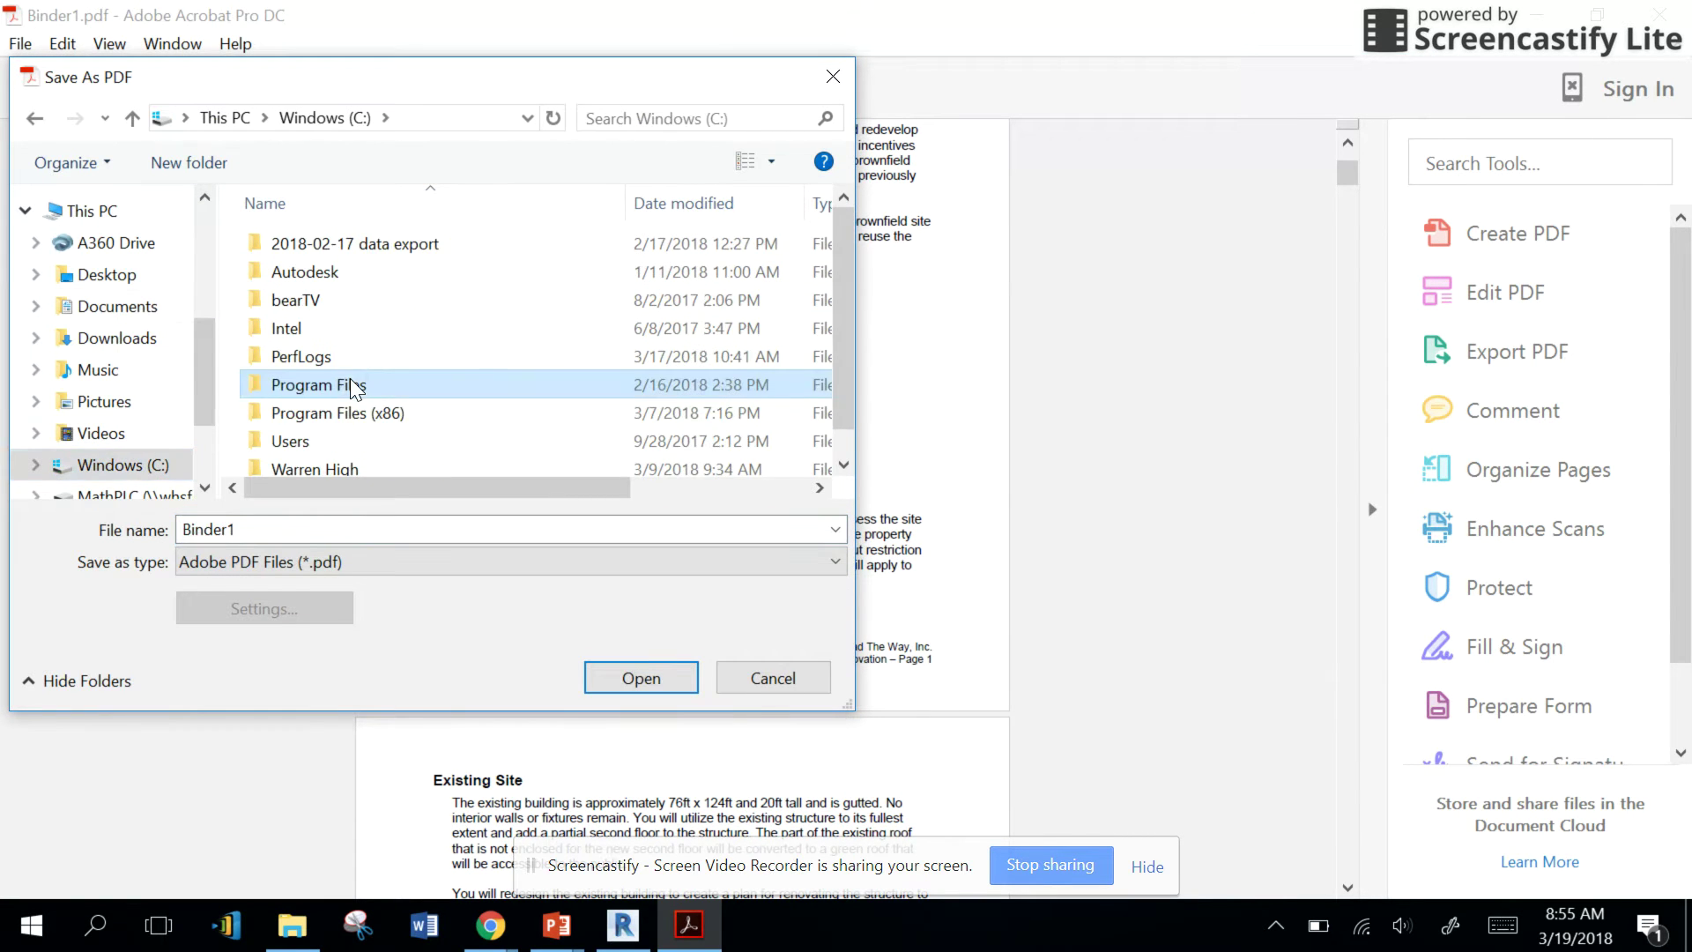
pyautogui.scroll(-1, 321, 414)
pyautogui.doubleClick(330, 432)
pyautogui.doubleClick(264, 243)
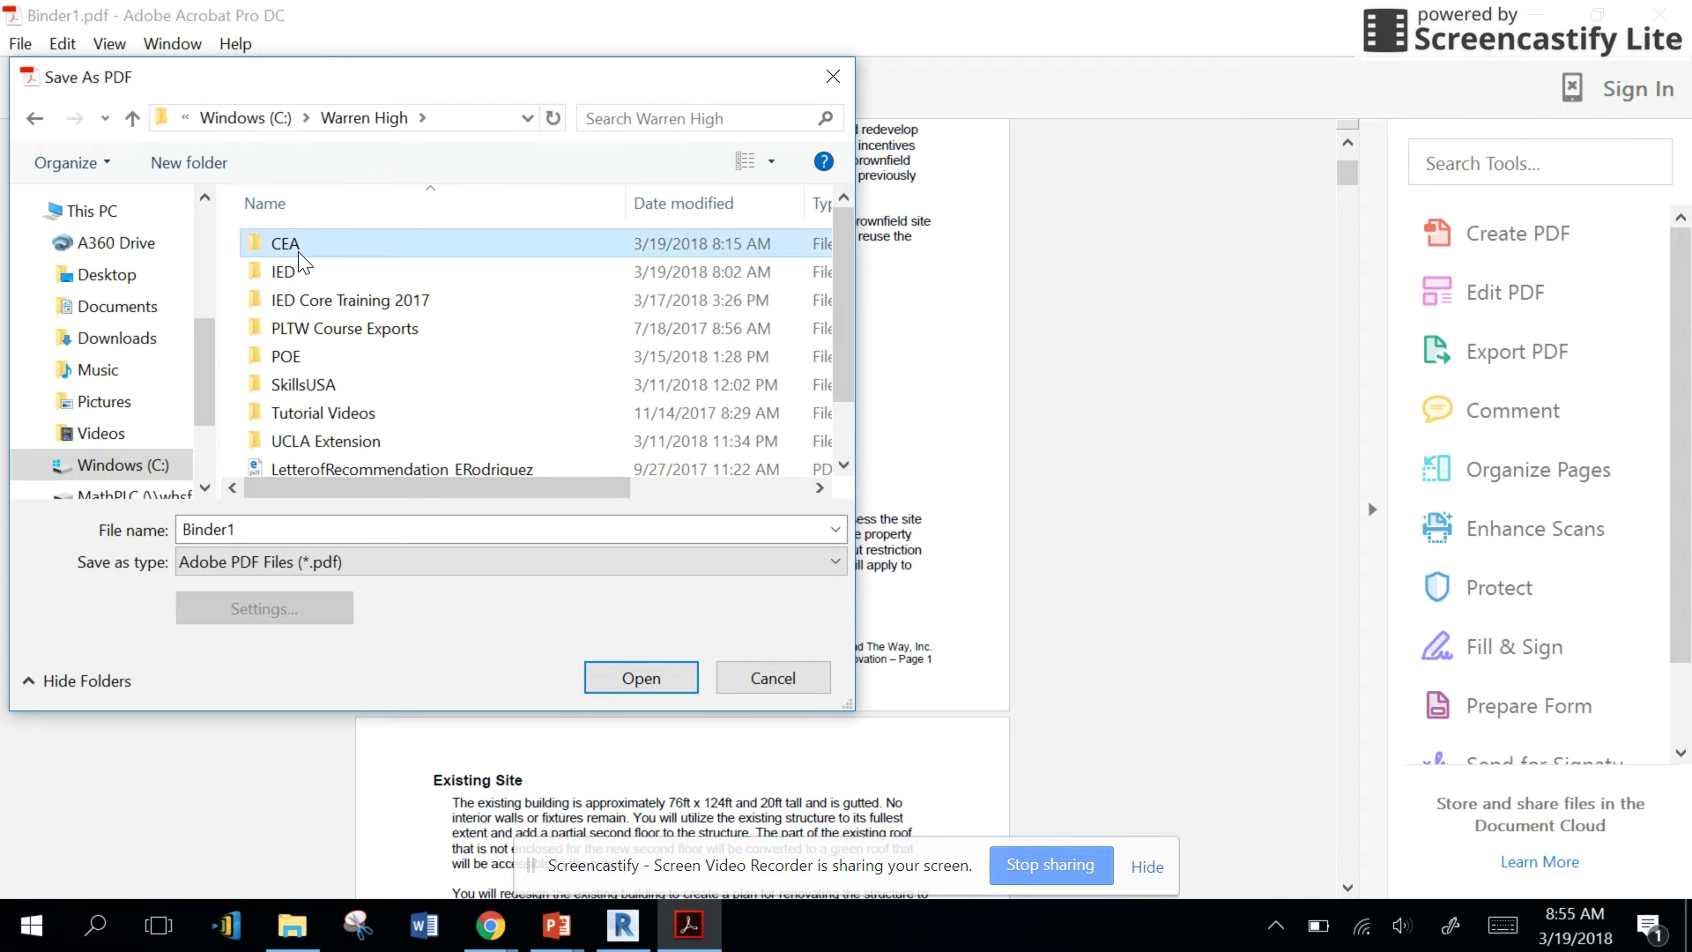
pyautogui.doubleClick(432, 274)
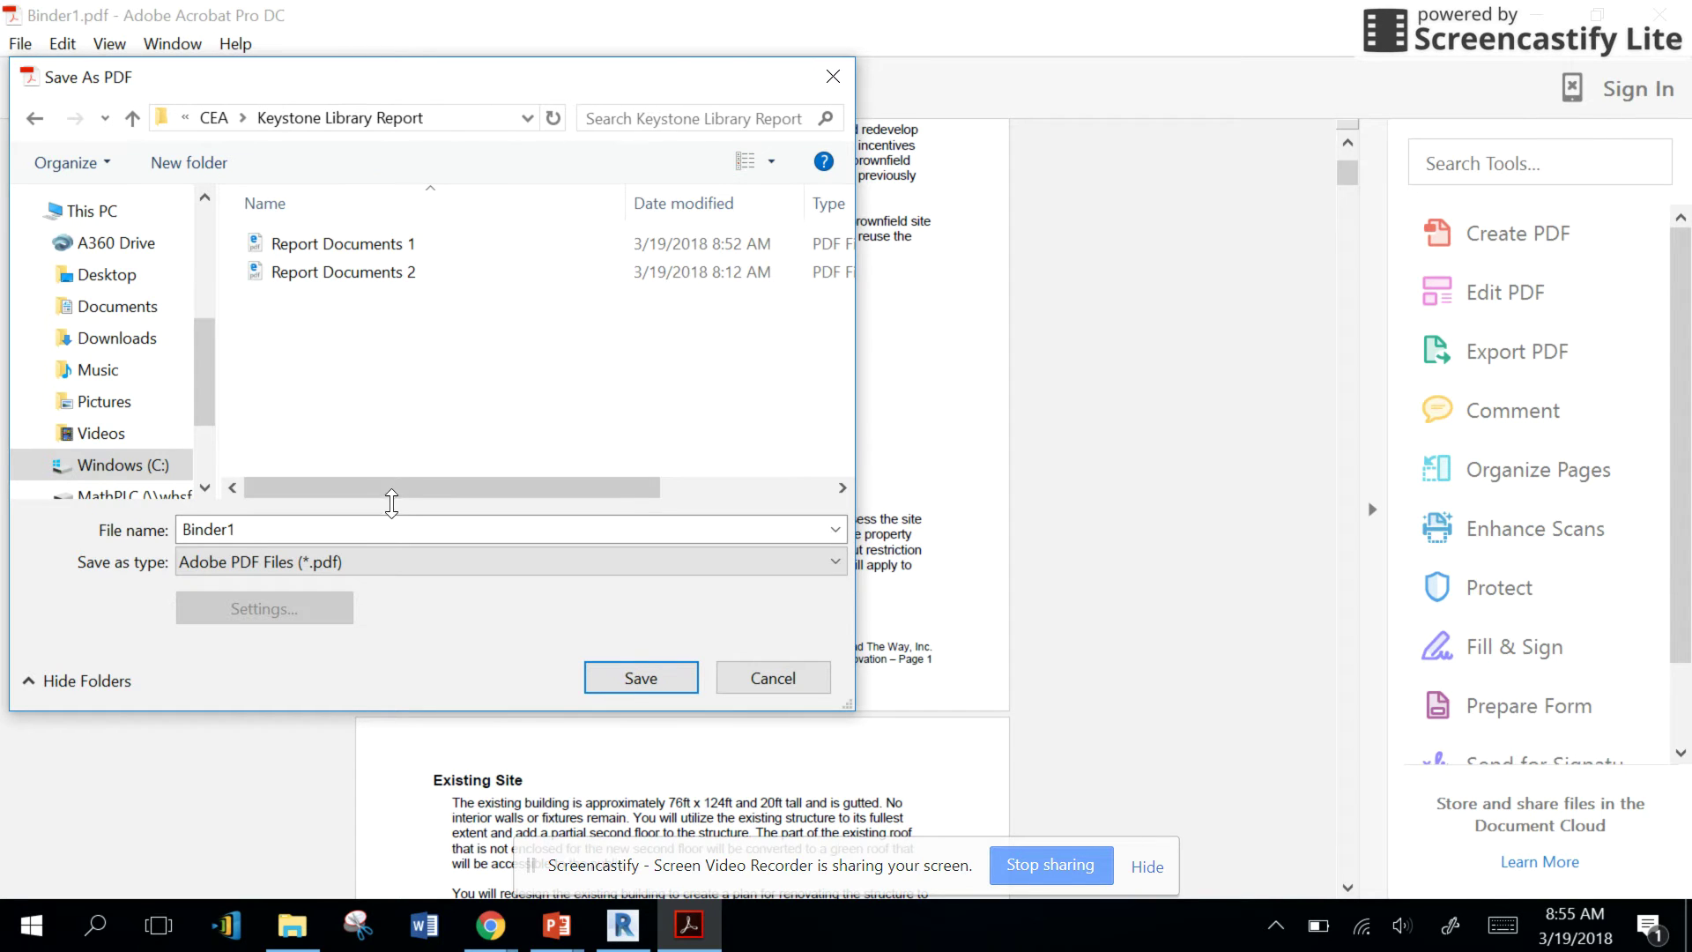
# Name the file "Keystone Library Final Report_" followed by the author's name and save it.
pyautogui.doubleClick(341, 521)
pyautogui.write('K')
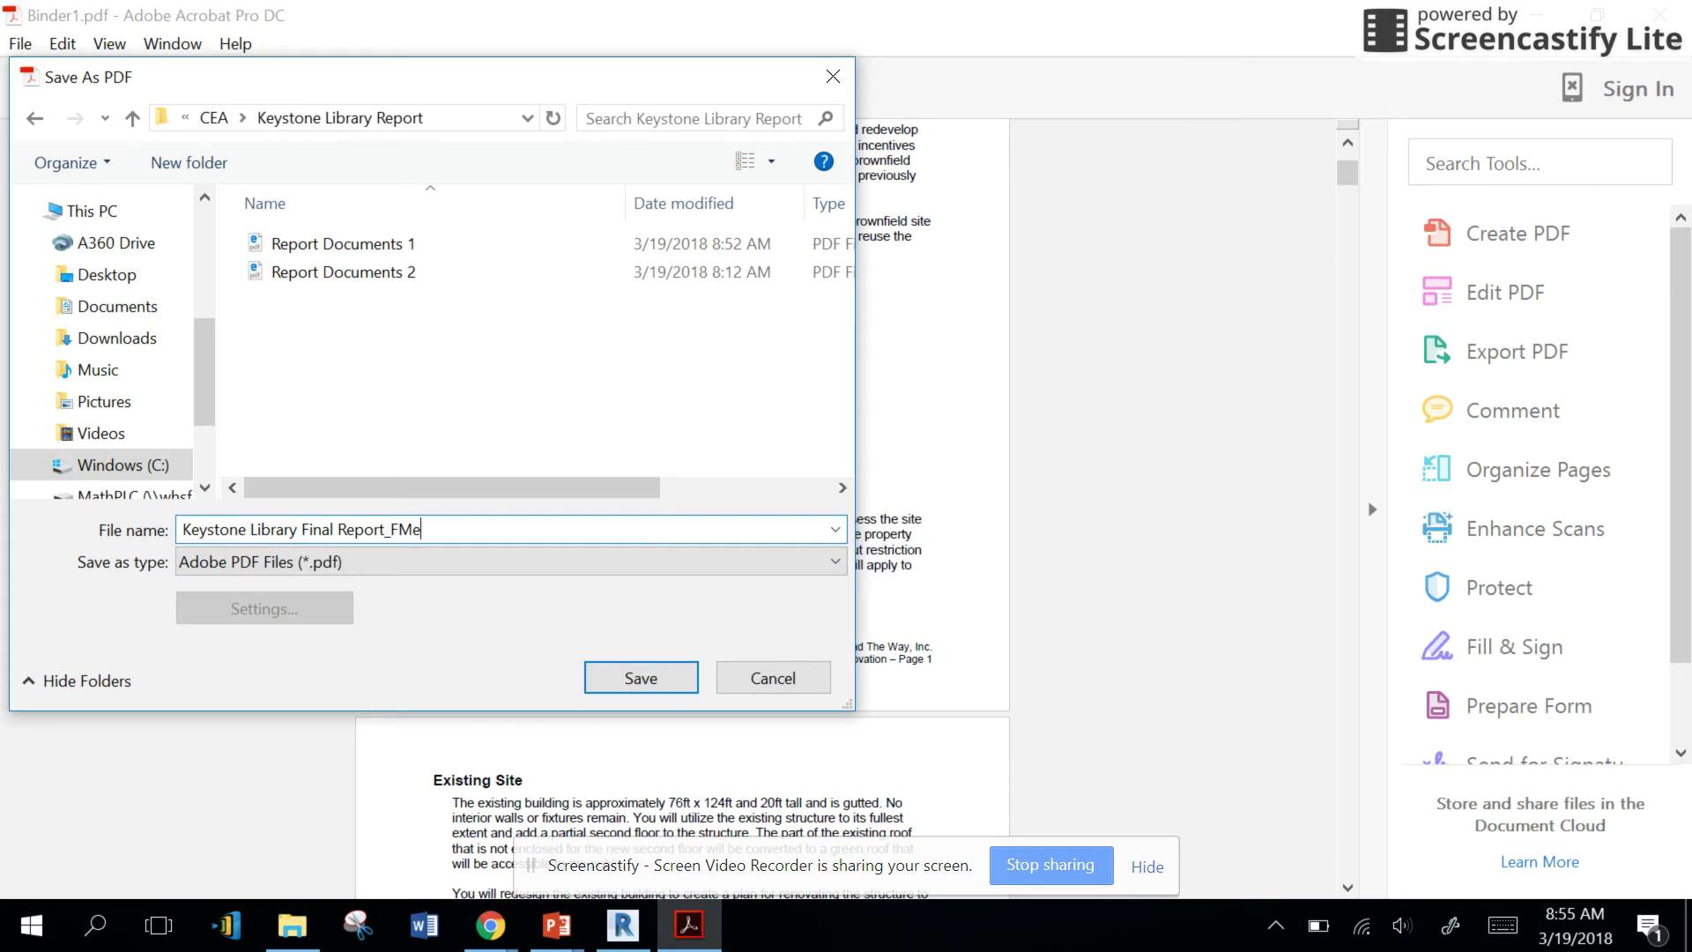
pyautogui.press('Return')
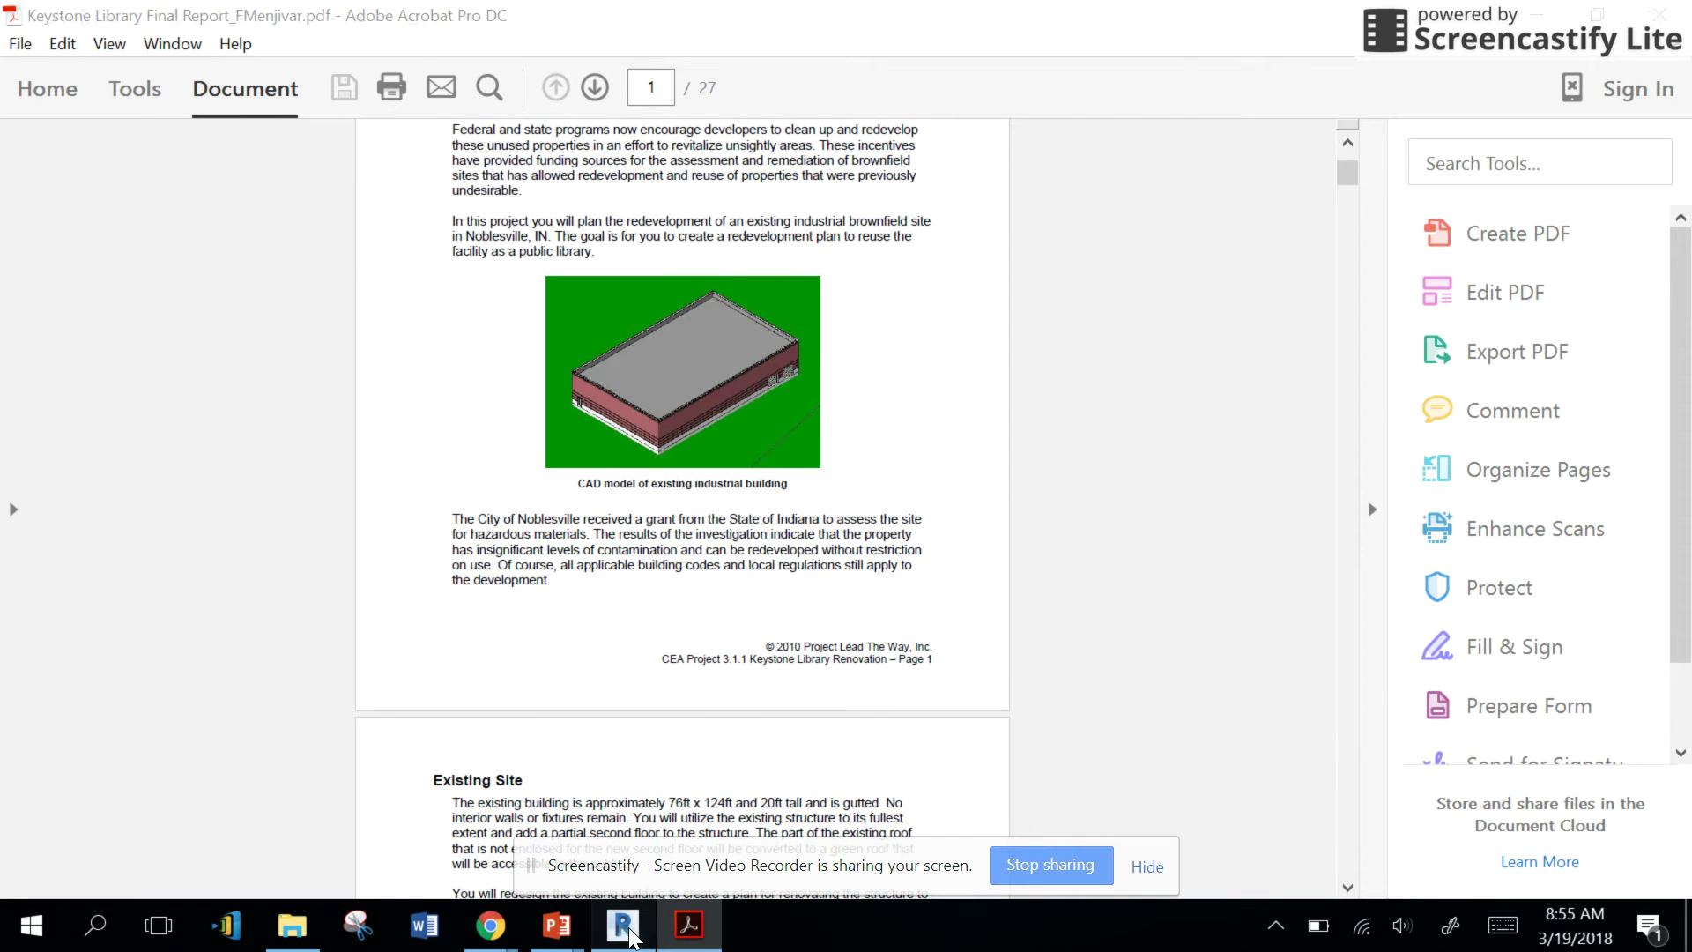
# Switch to Revit, start printing the library project, and choose Microsoft Print to PDF as the printer.
pyautogui.click(622, 925)
pyautogui.click(150, 745)
pyautogui.scroll(-1, 150, 744)
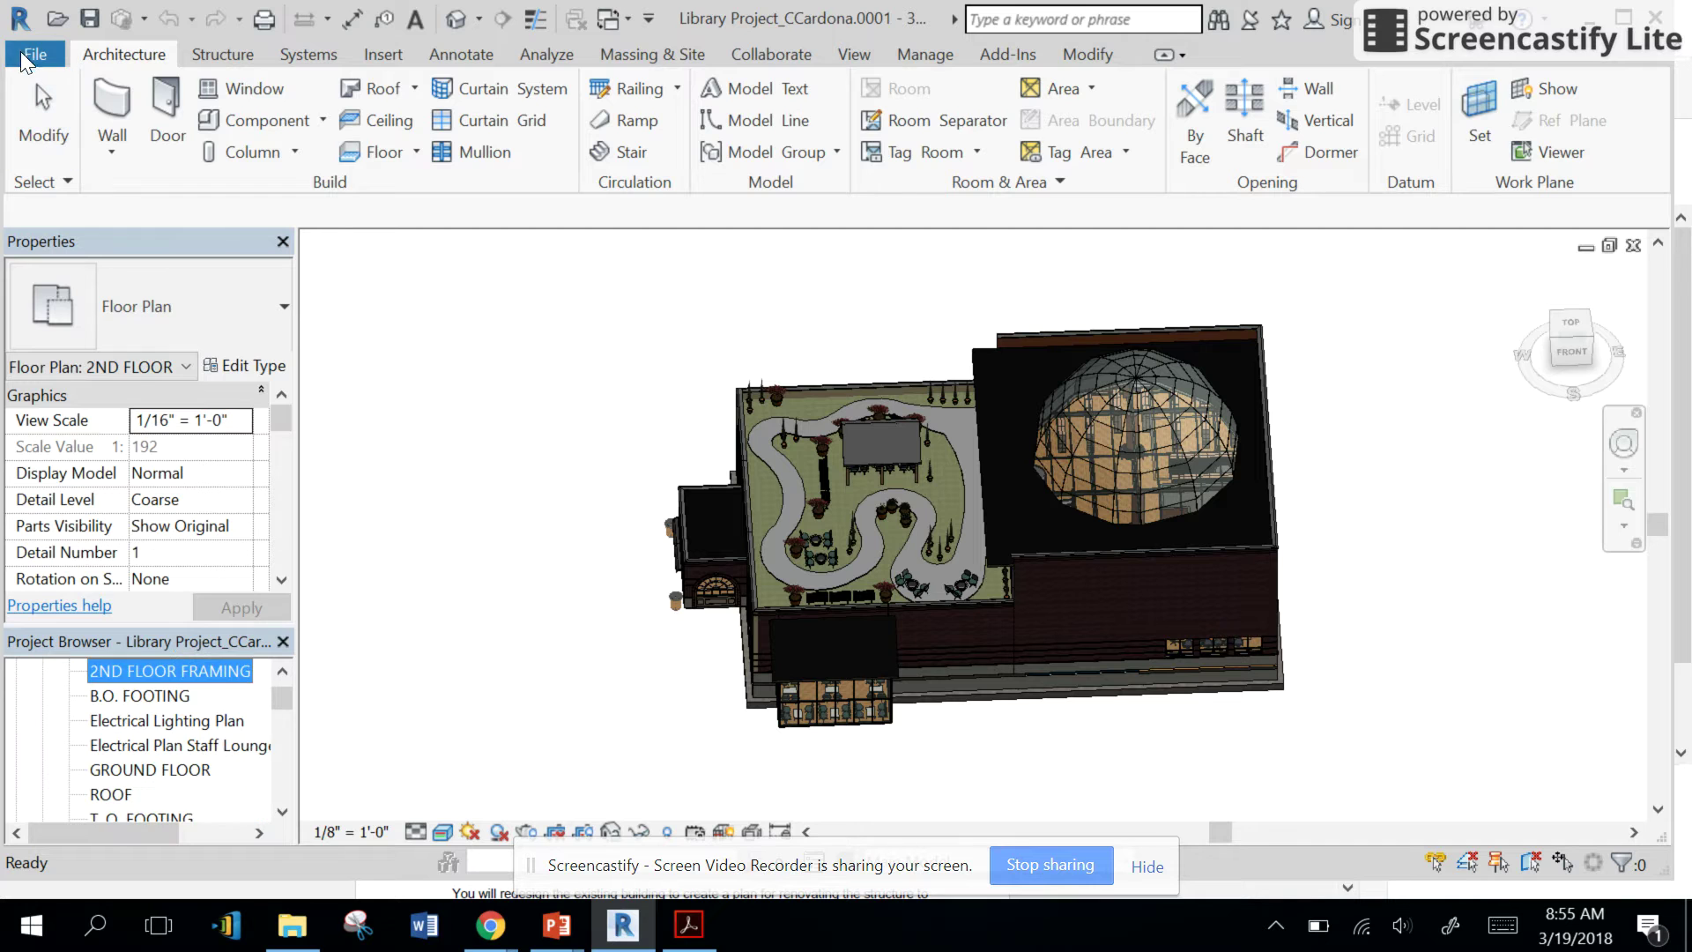
pyautogui.click(36, 54)
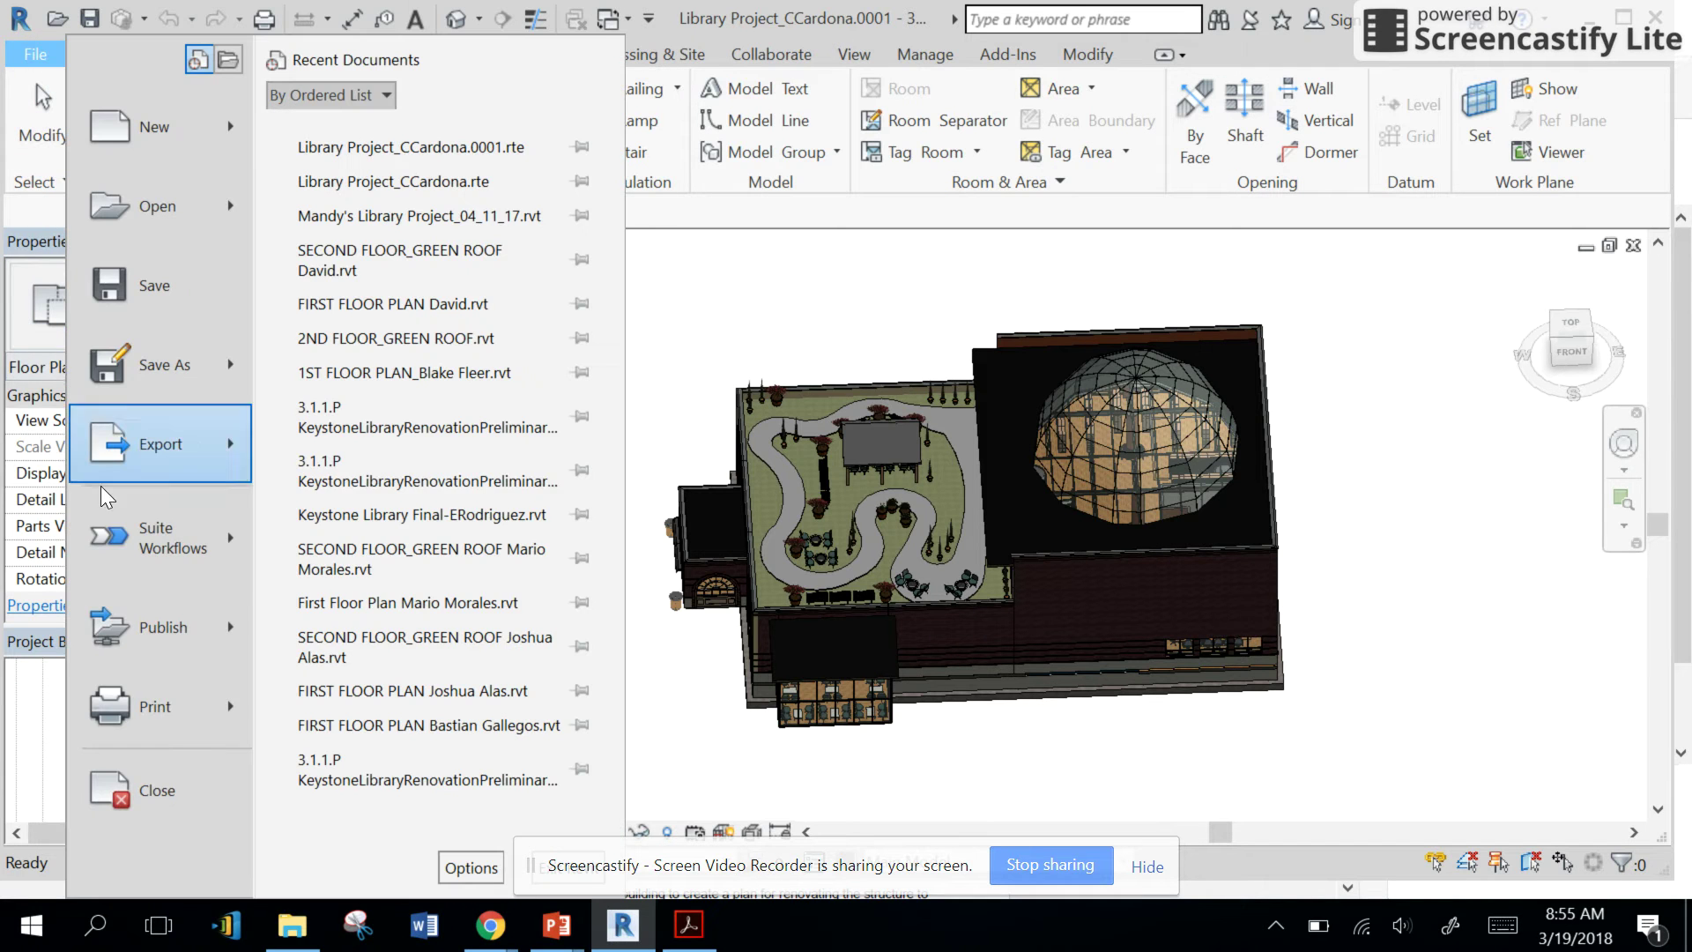
pyautogui.click(131, 690)
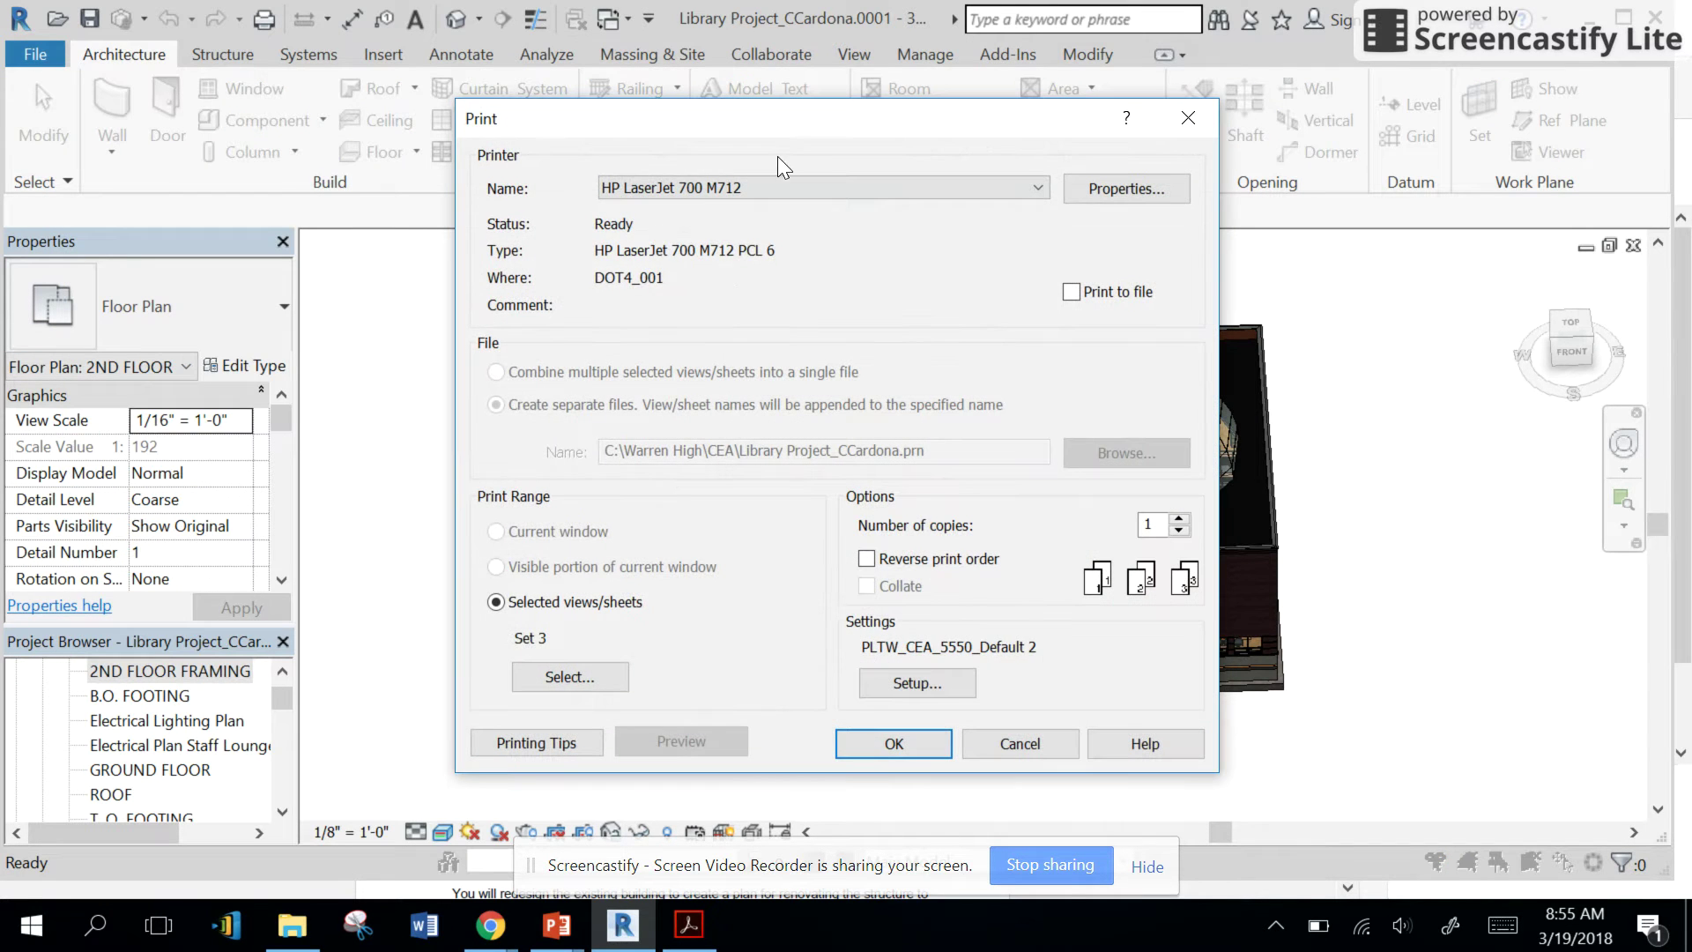
pyautogui.click(759, 187)
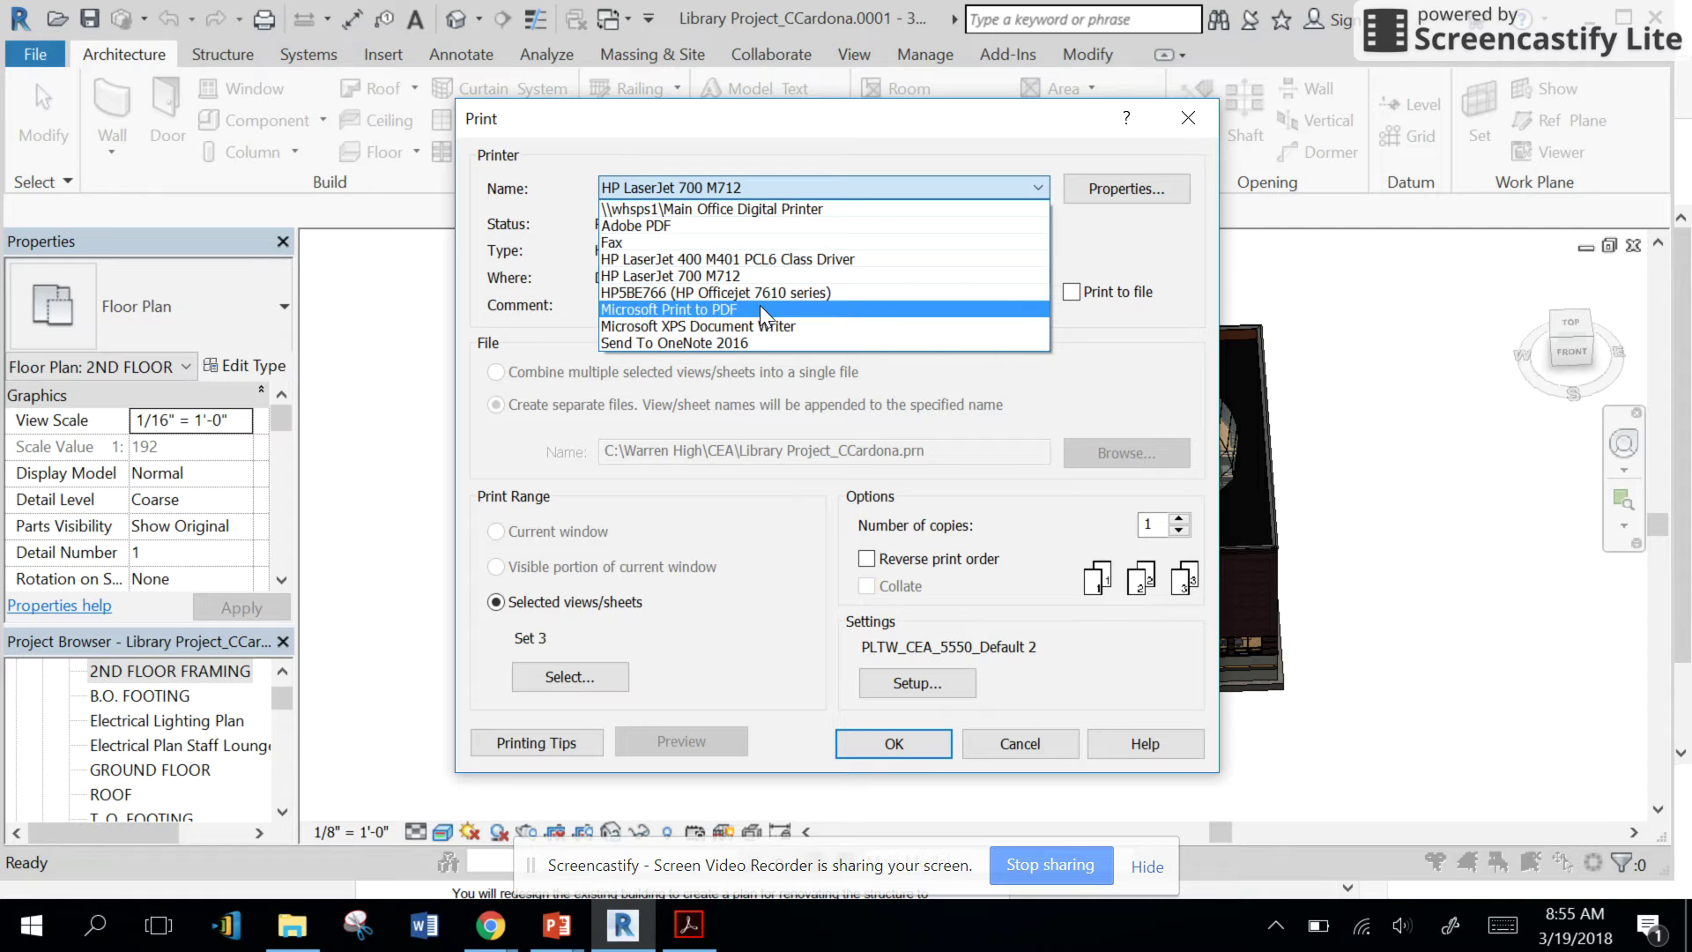
pyautogui.click(763, 310)
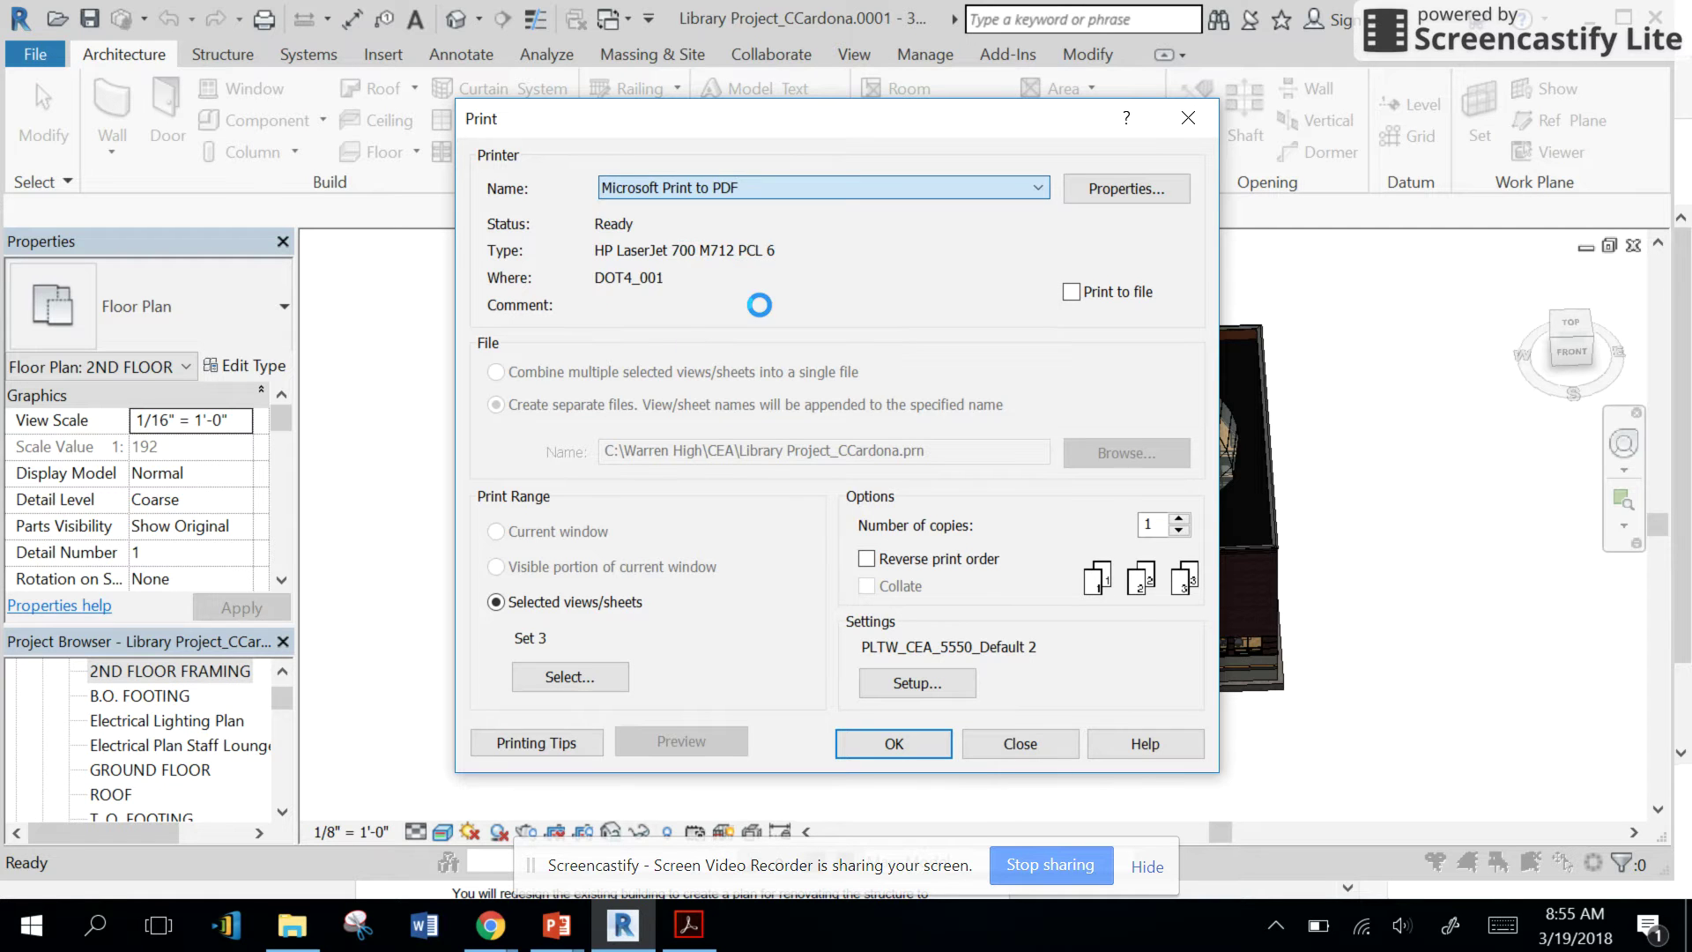
# Check and accept the print setup, and set the selected views/sheets to combine into a single file.
pyautogui.click(925, 684)
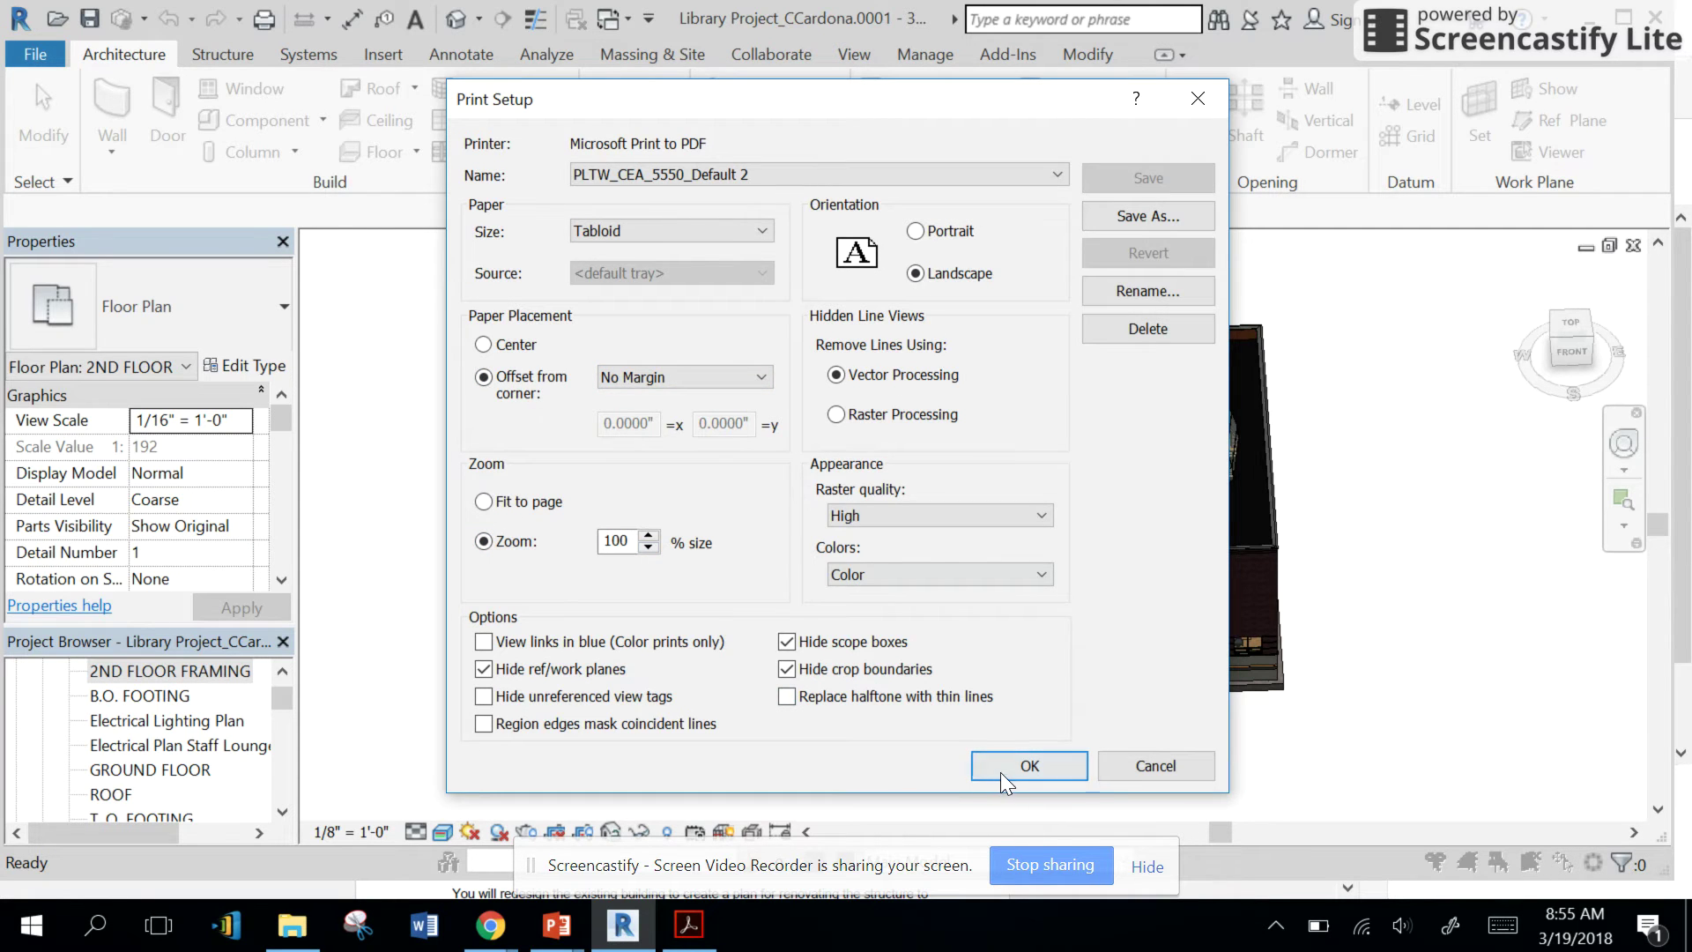
pyautogui.click(1026, 765)
pyautogui.click(497, 372)
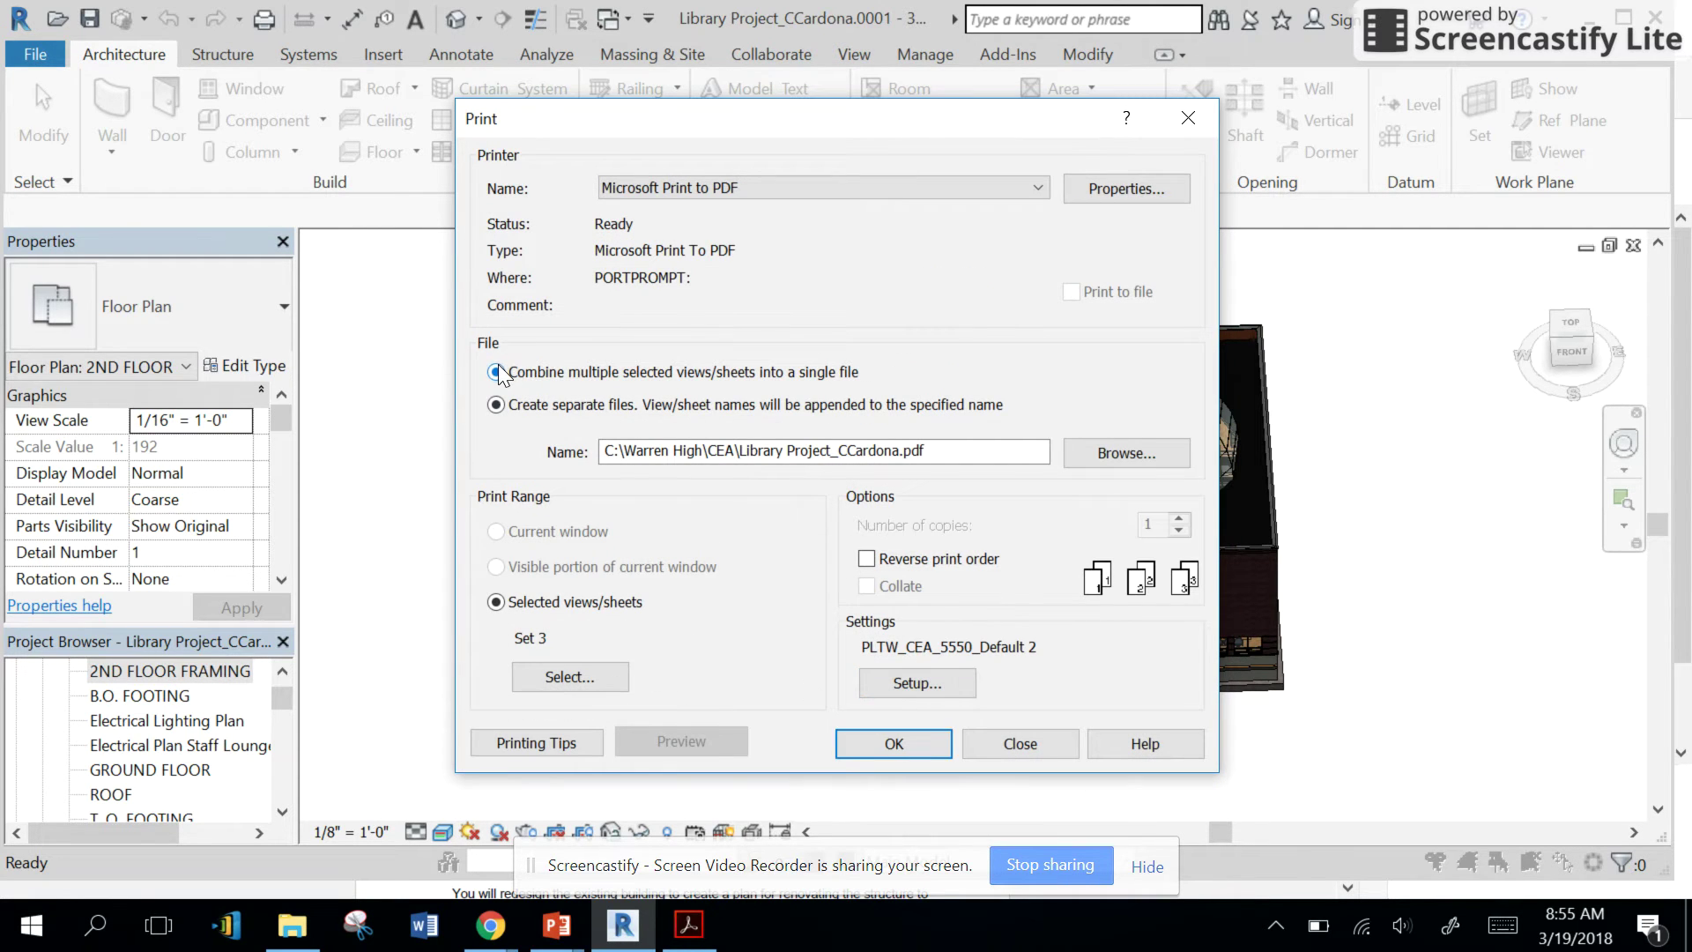
# Remove the B.O. FOOTING floor plan and the Stairs and Elevator and Back Entrace 3D views from the print selection.
pyautogui.click(568, 677)
pyautogui.scroll(-10, 622, 635)
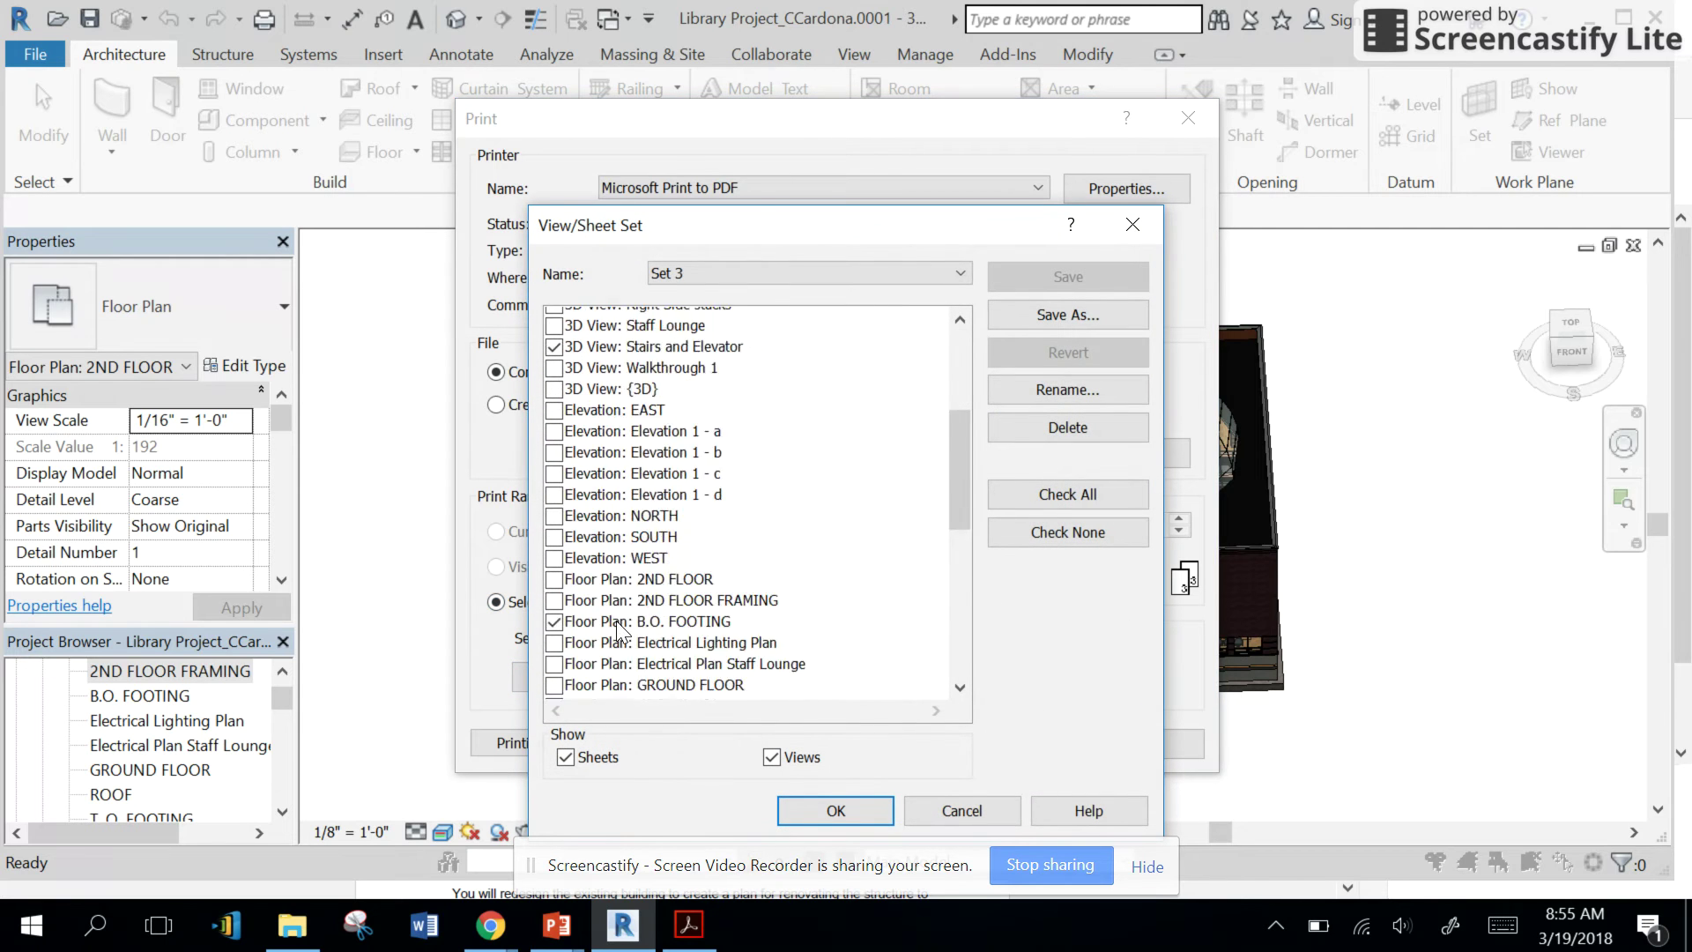
pyautogui.scroll(6, 608, 582)
pyautogui.click(554, 530)
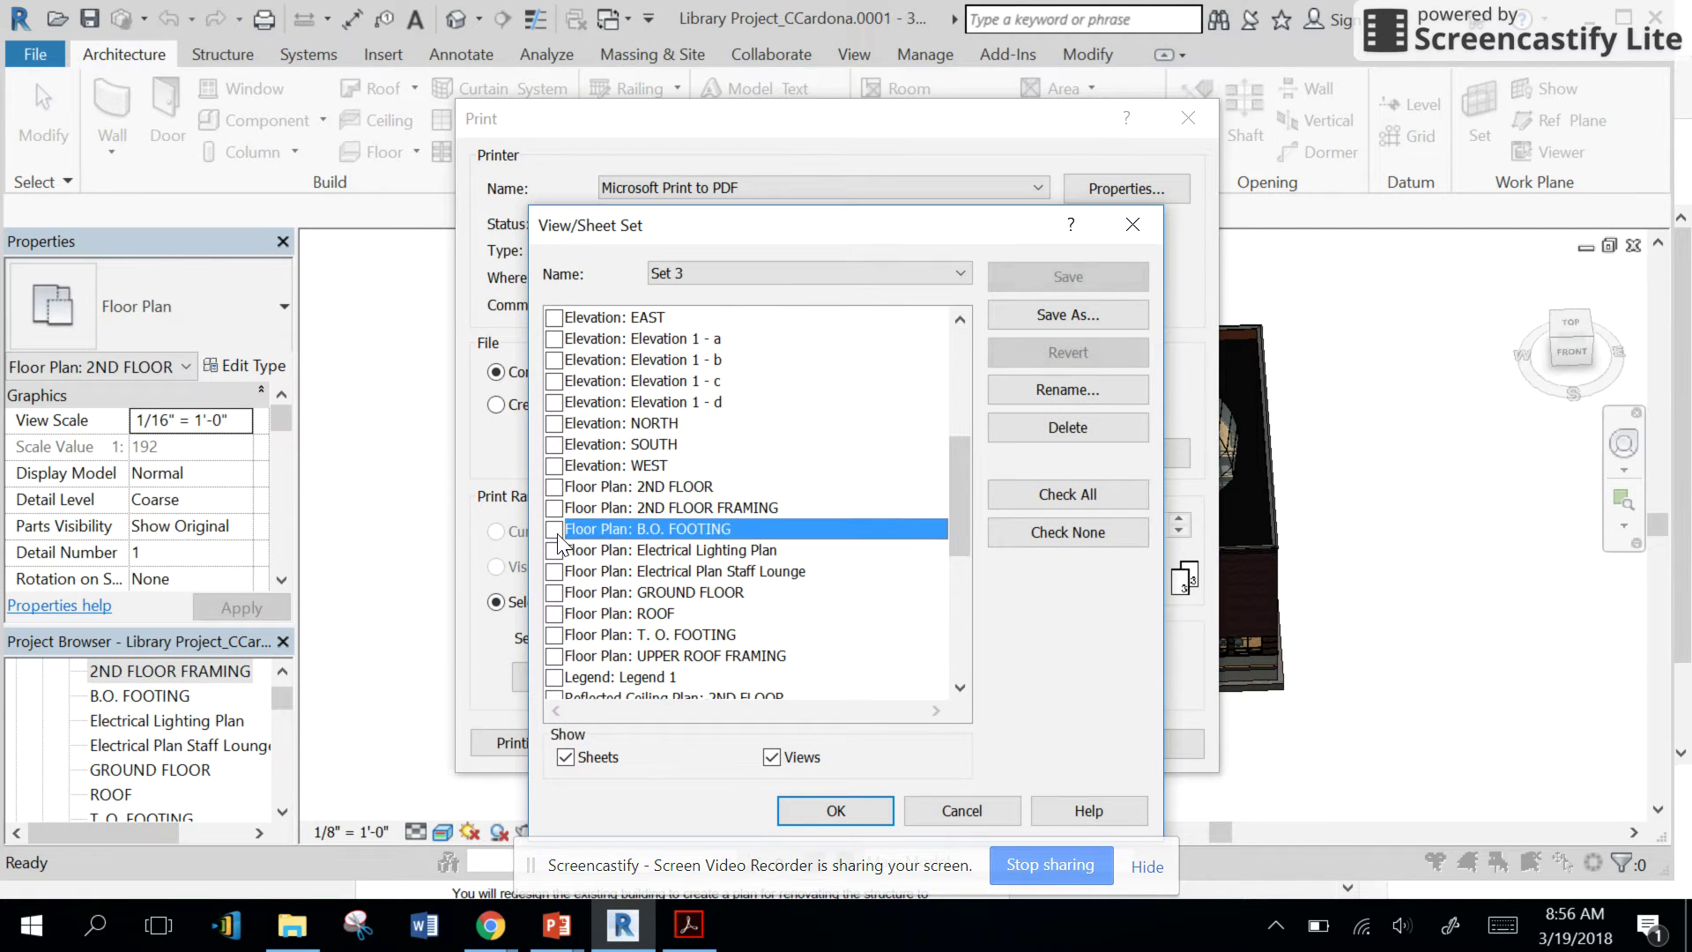
pyautogui.scroll(5, 557, 537)
pyautogui.click(556, 593)
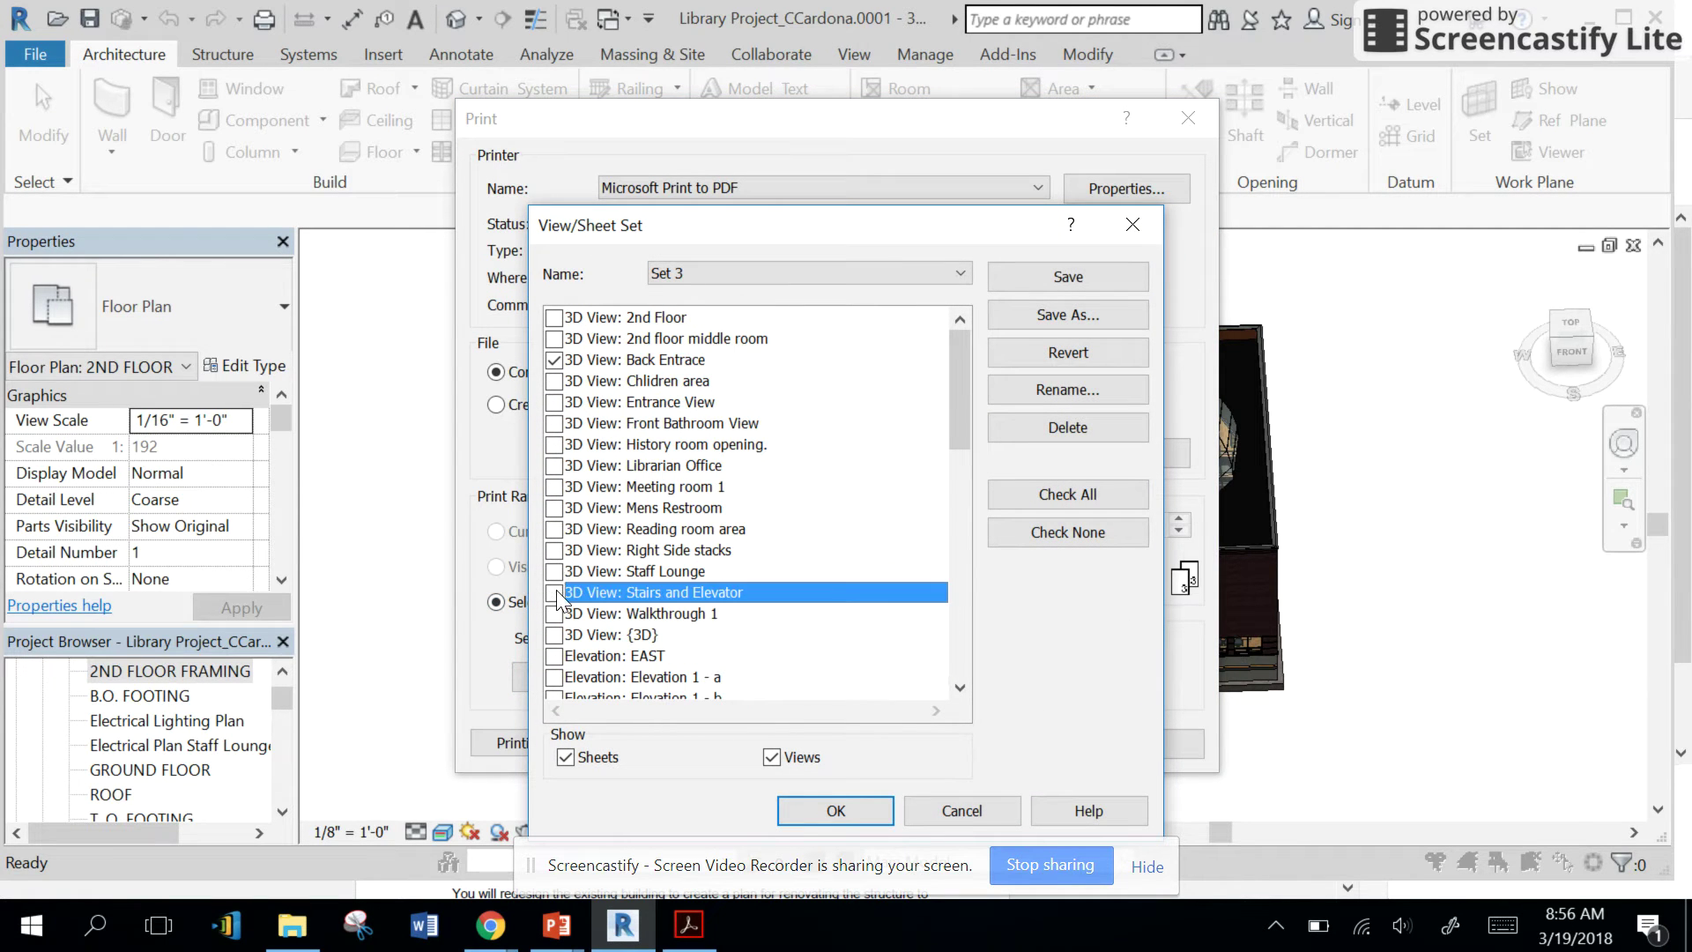
pyautogui.click(554, 368)
# Include sheets A-2 through A-6 in the print selection along with A-1, and accept the view/sheet set.
pyautogui.scroll(-11, 608, 493)
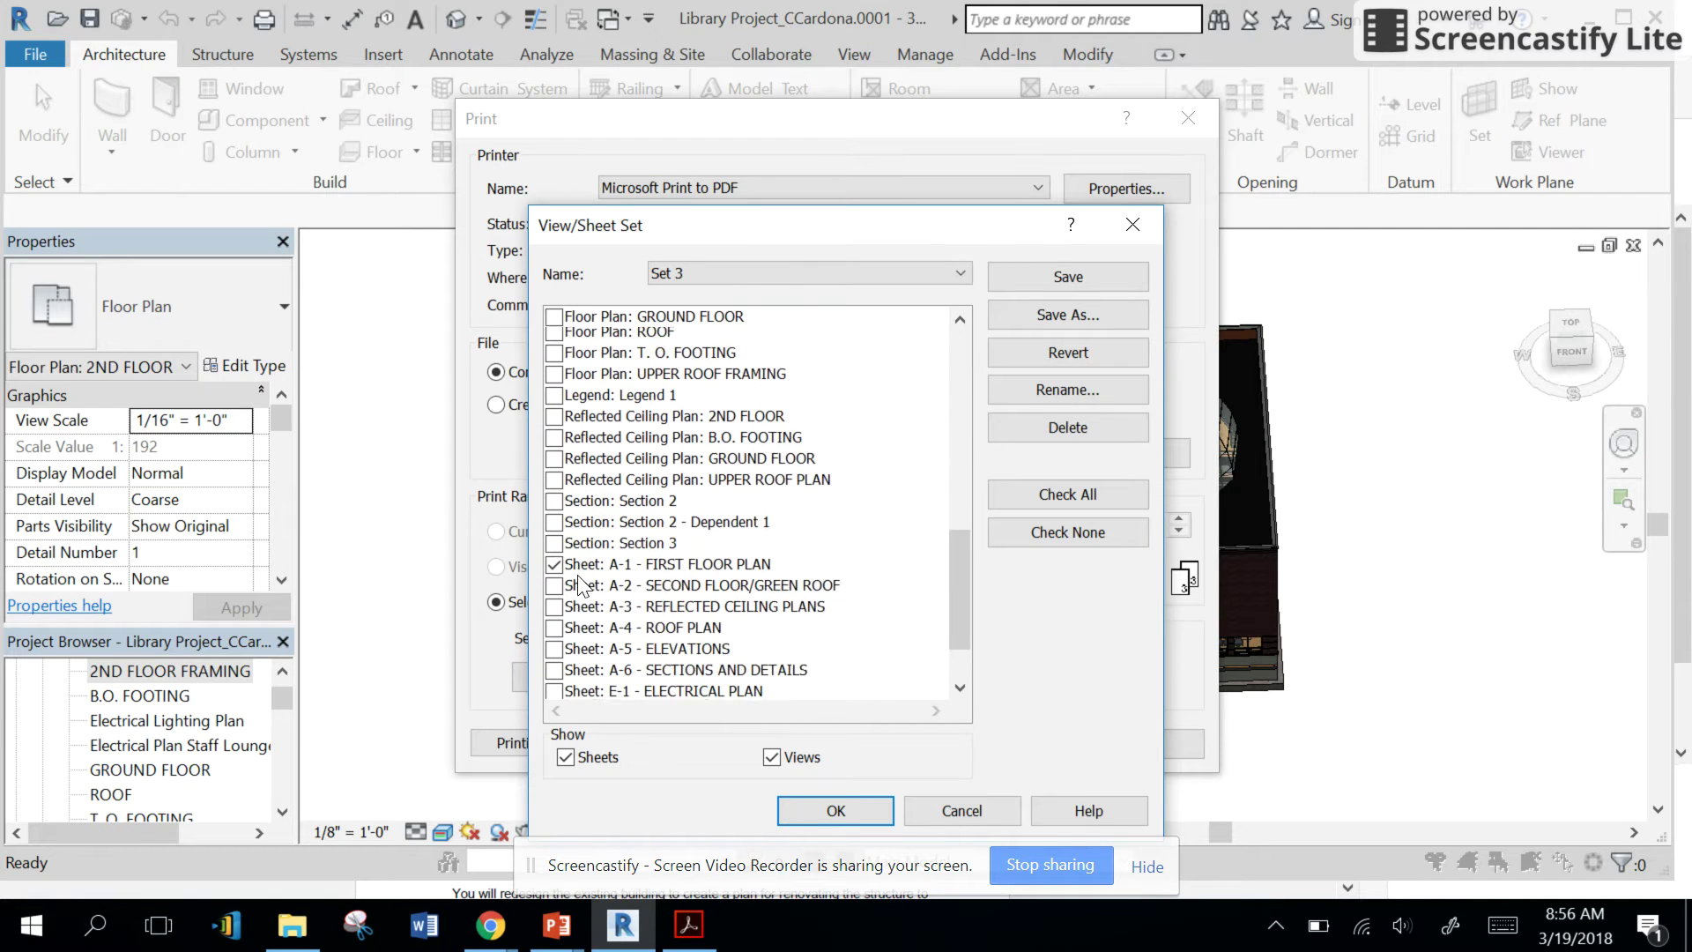
pyautogui.click(569, 490)
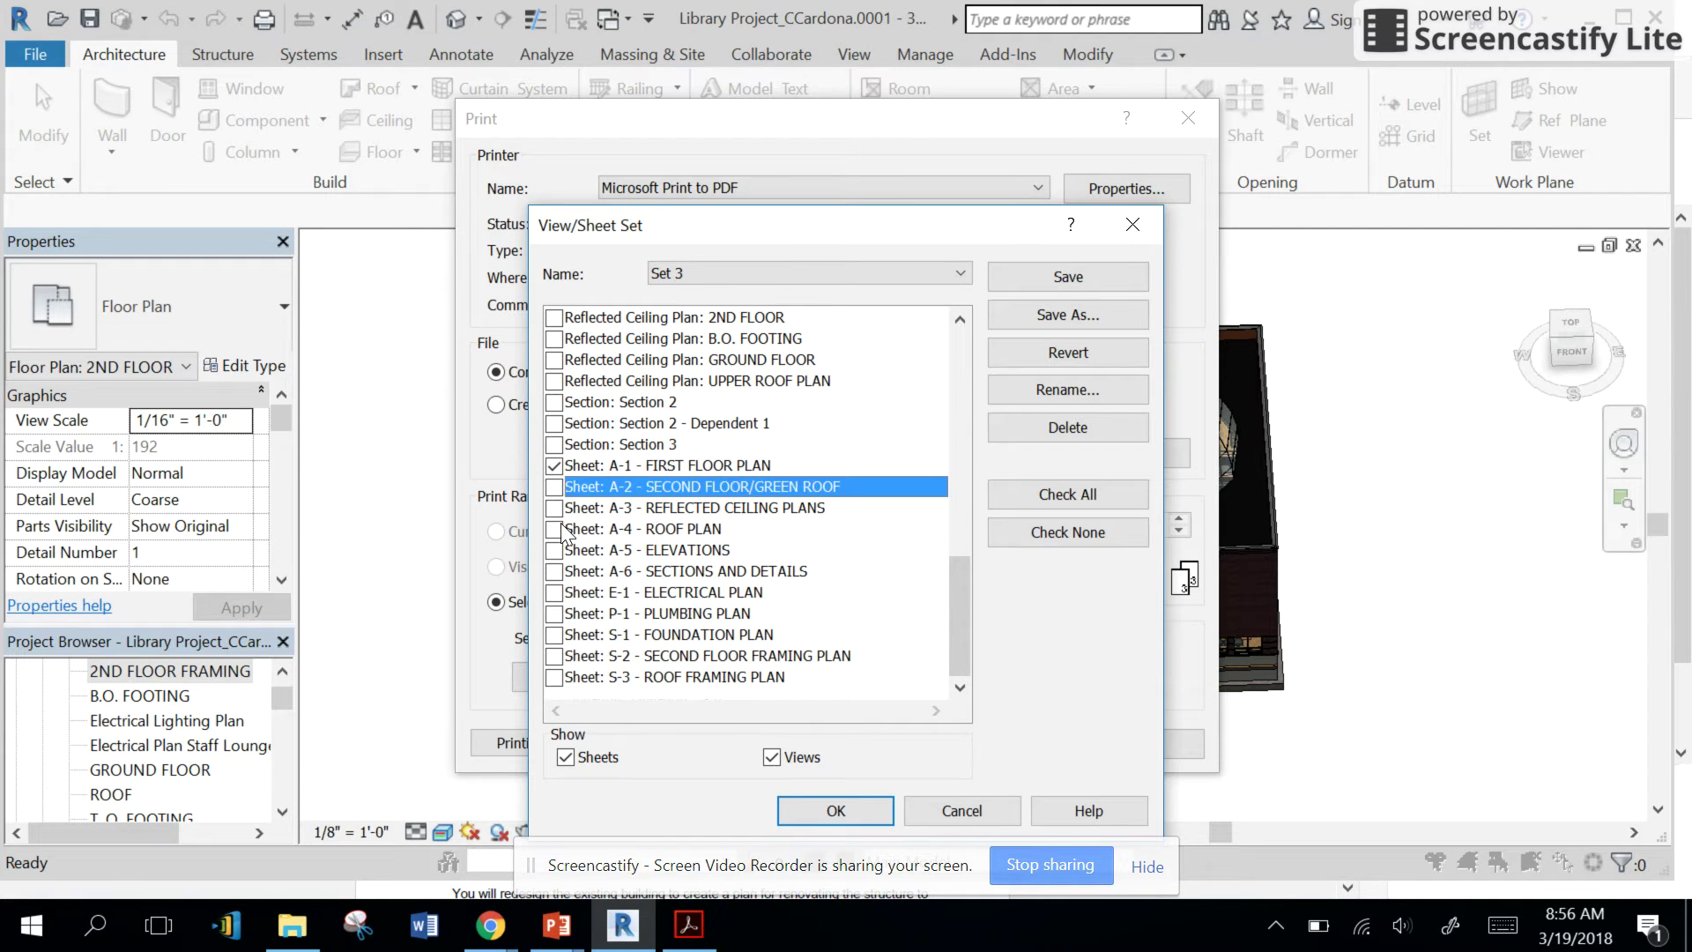
pyautogui.click(554, 492)
pyautogui.click(556, 509)
pyautogui.click(555, 530)
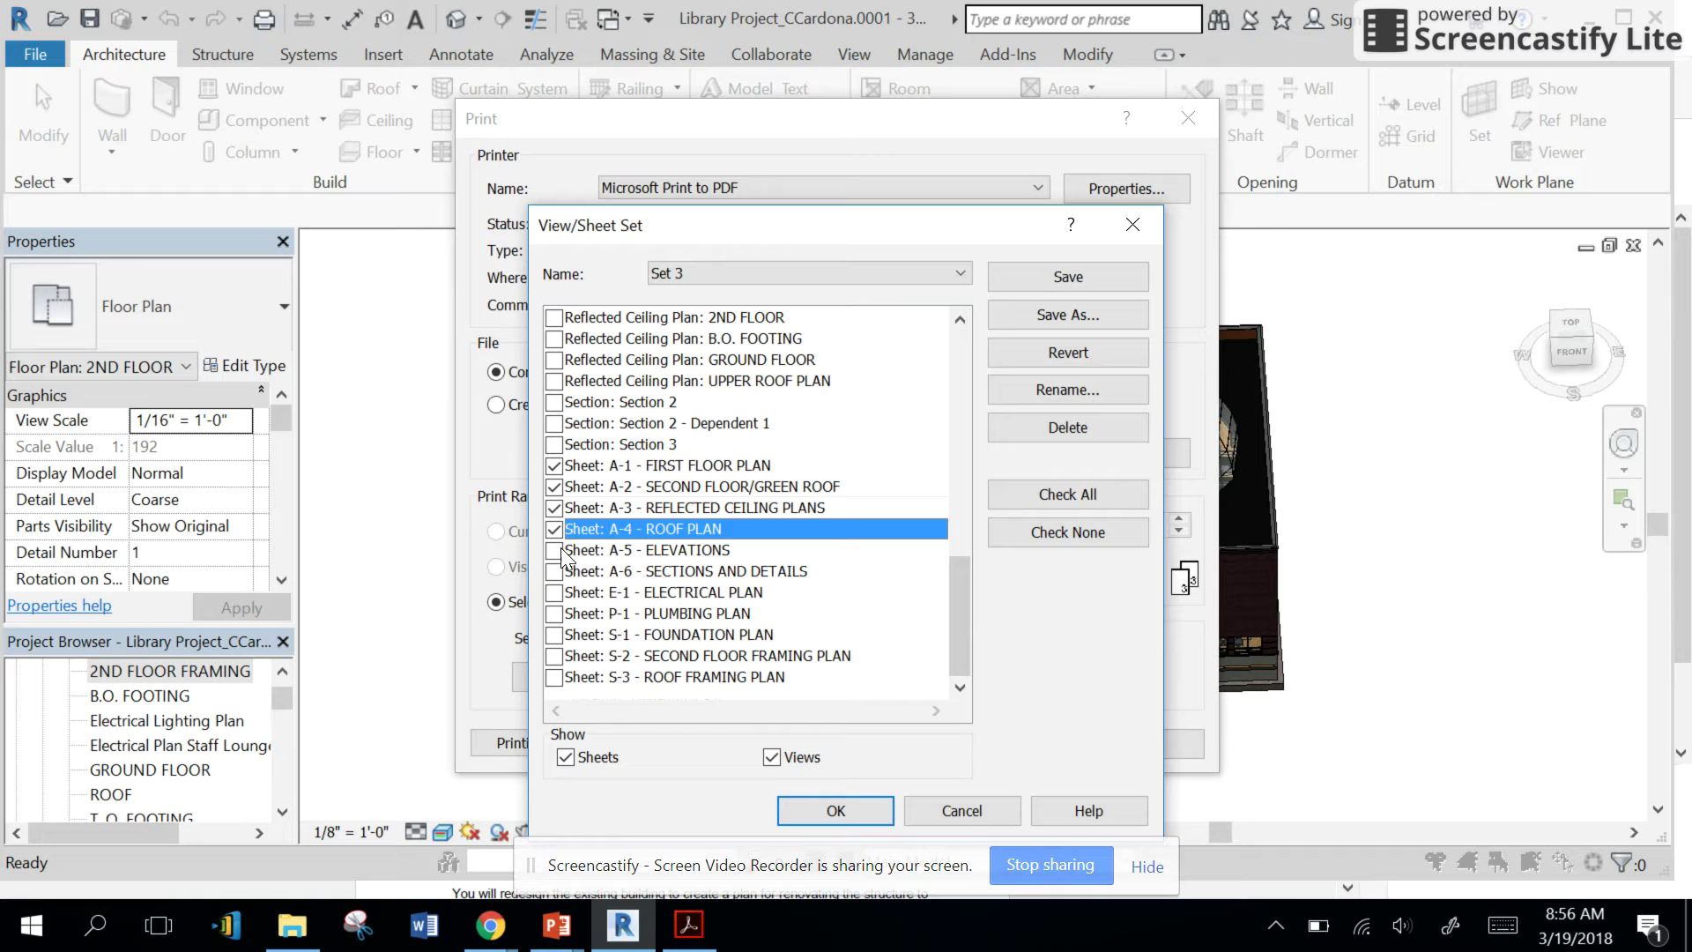
pyautogui.click(556, 551)
pyautogui.click(555, 572)
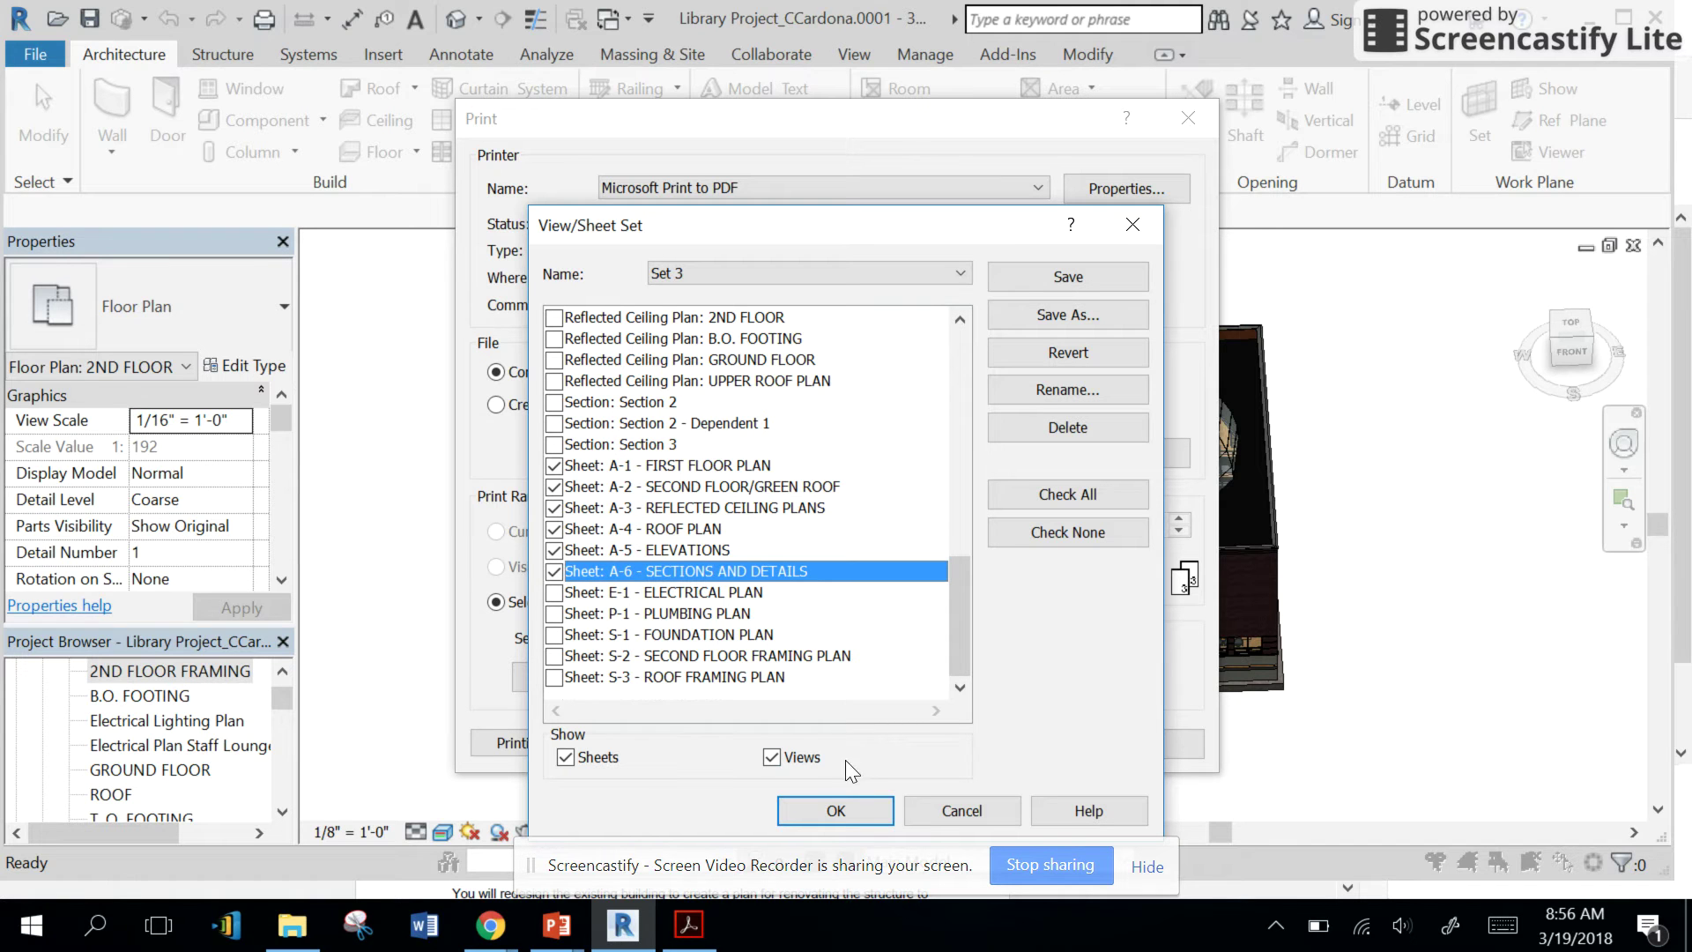
pyautogui.click(859, 811)
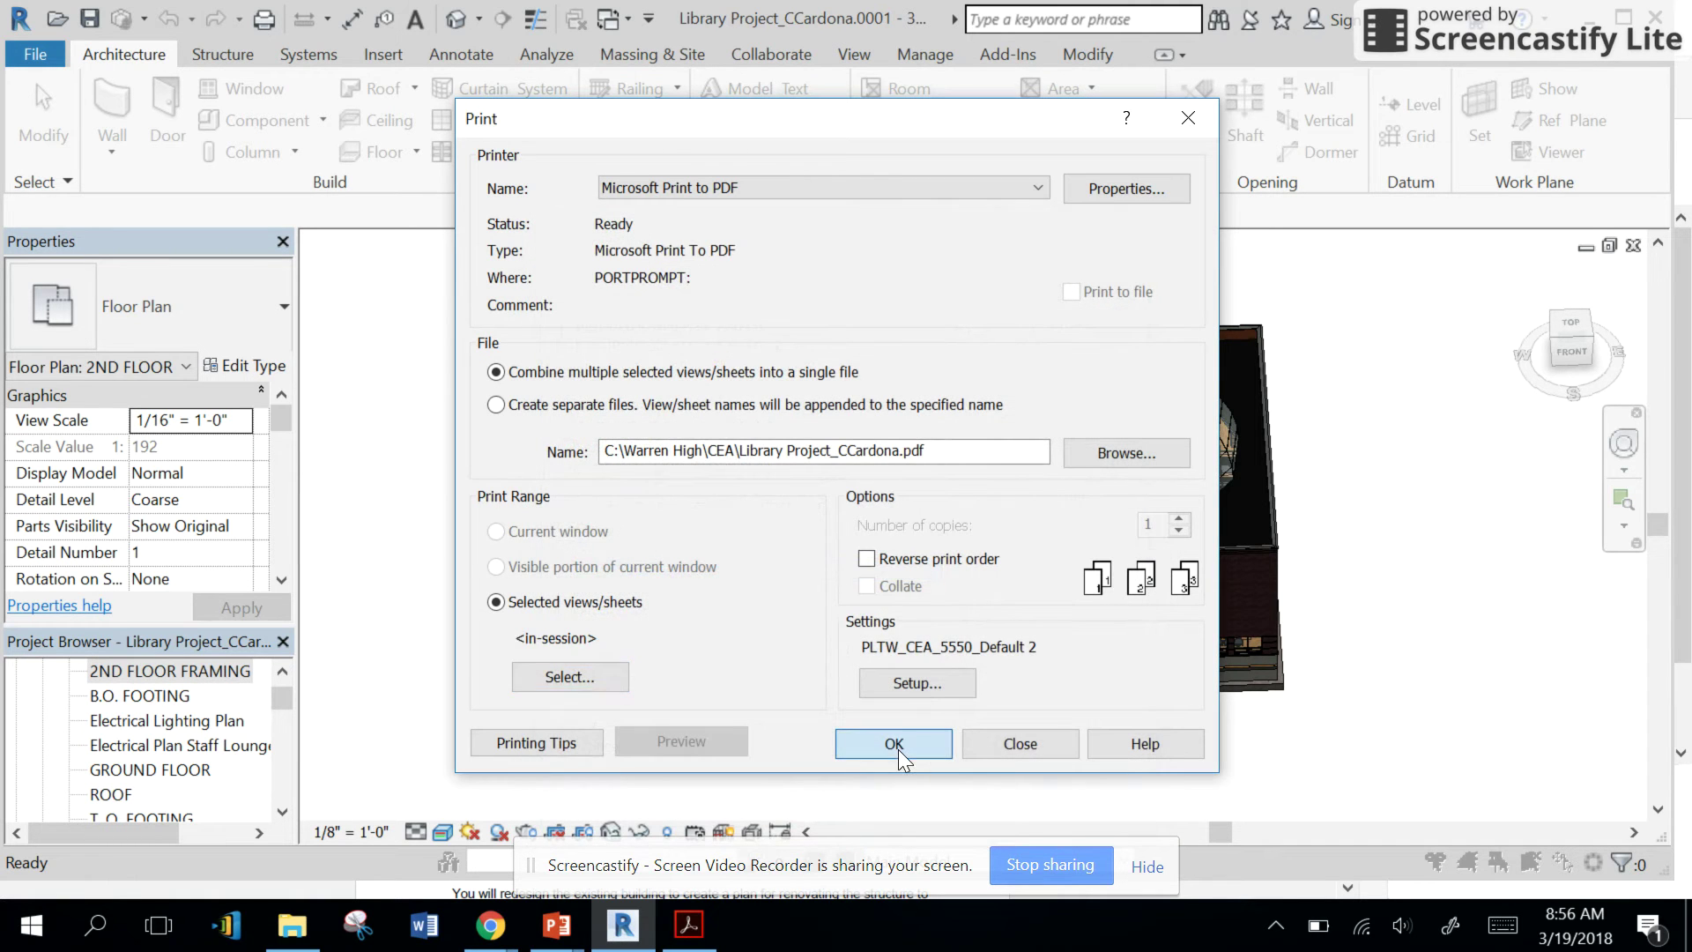
# Print the selected sheets to a PDF named "Report Documents 3" in the Keystone Library Report folder, dismissing the raster printing notice.
pyautogui.click(894, 745)
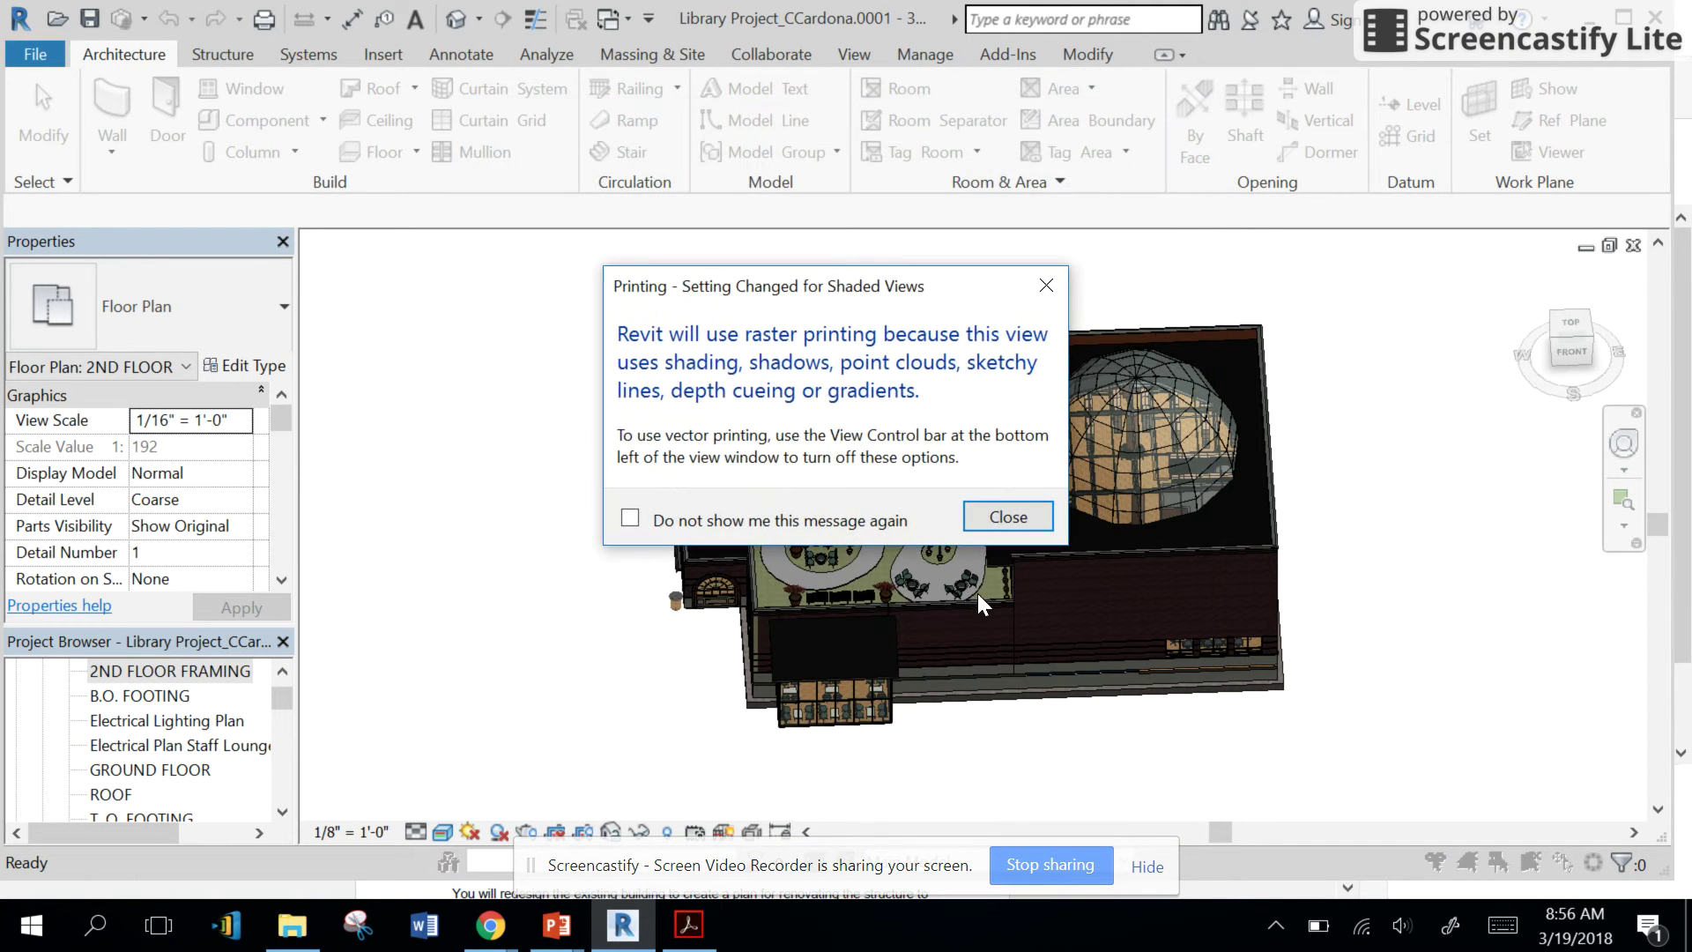
pyautogui.click(1011, 522)
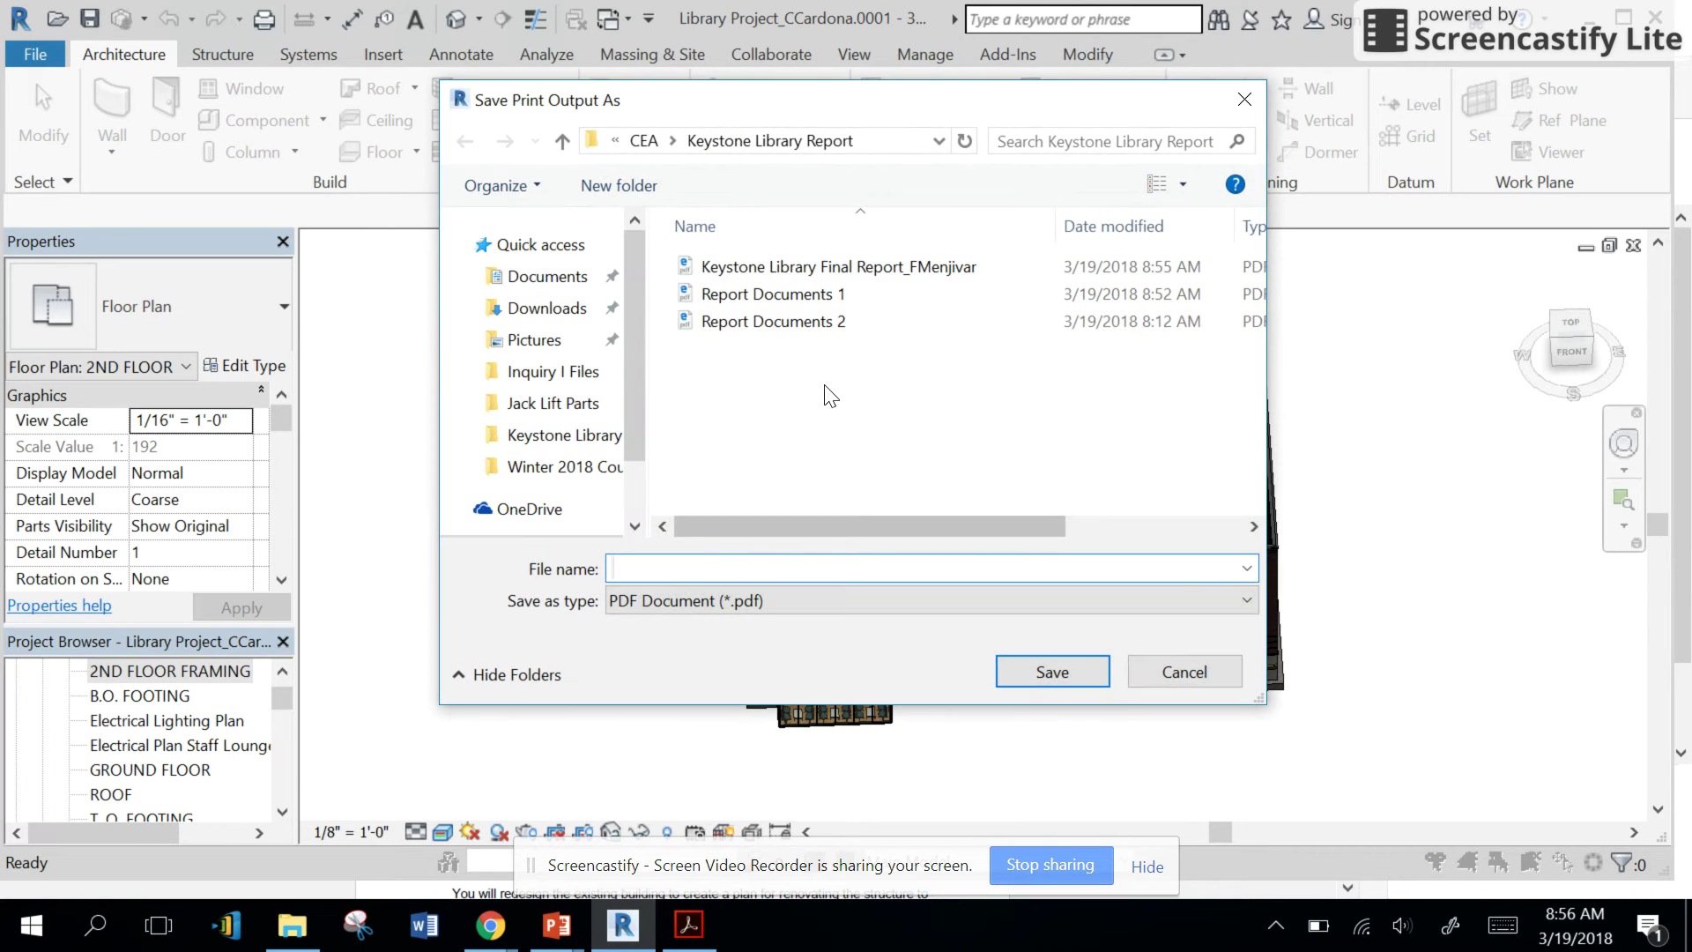
pyautogui.click(776, 322)
pyautogui.click(751, 571)
pyautogui.click(754, 571)
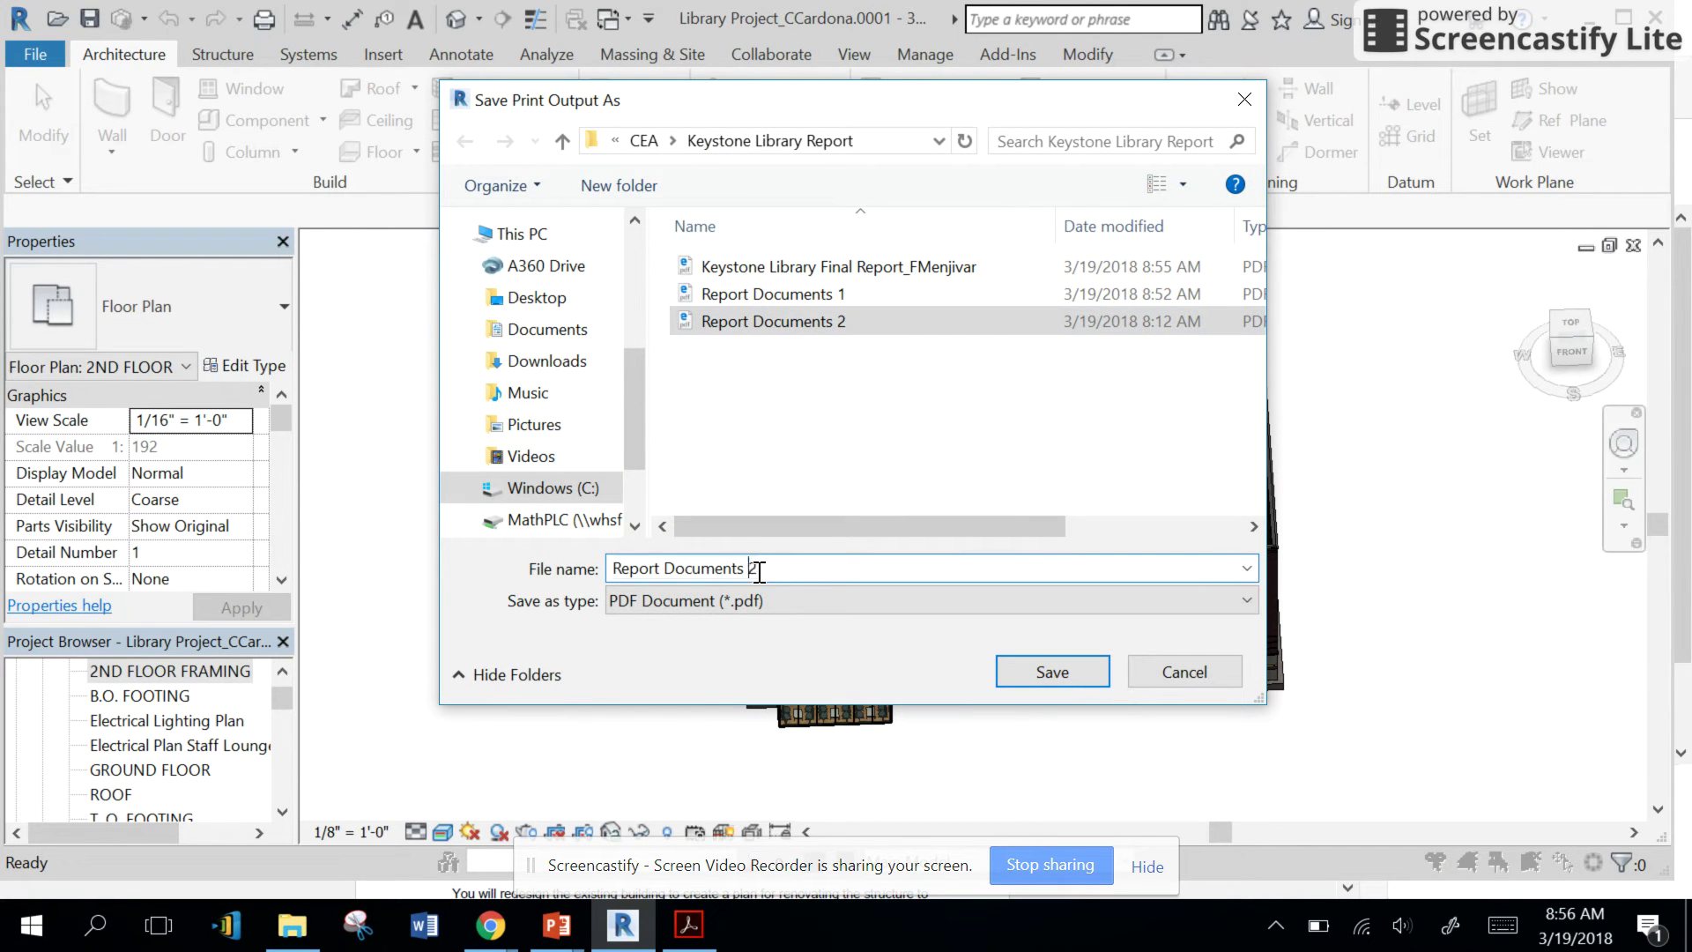
pyautogui.click(767, 571)
pyautogui.press('BackSpace')
pyautogui.write('3')
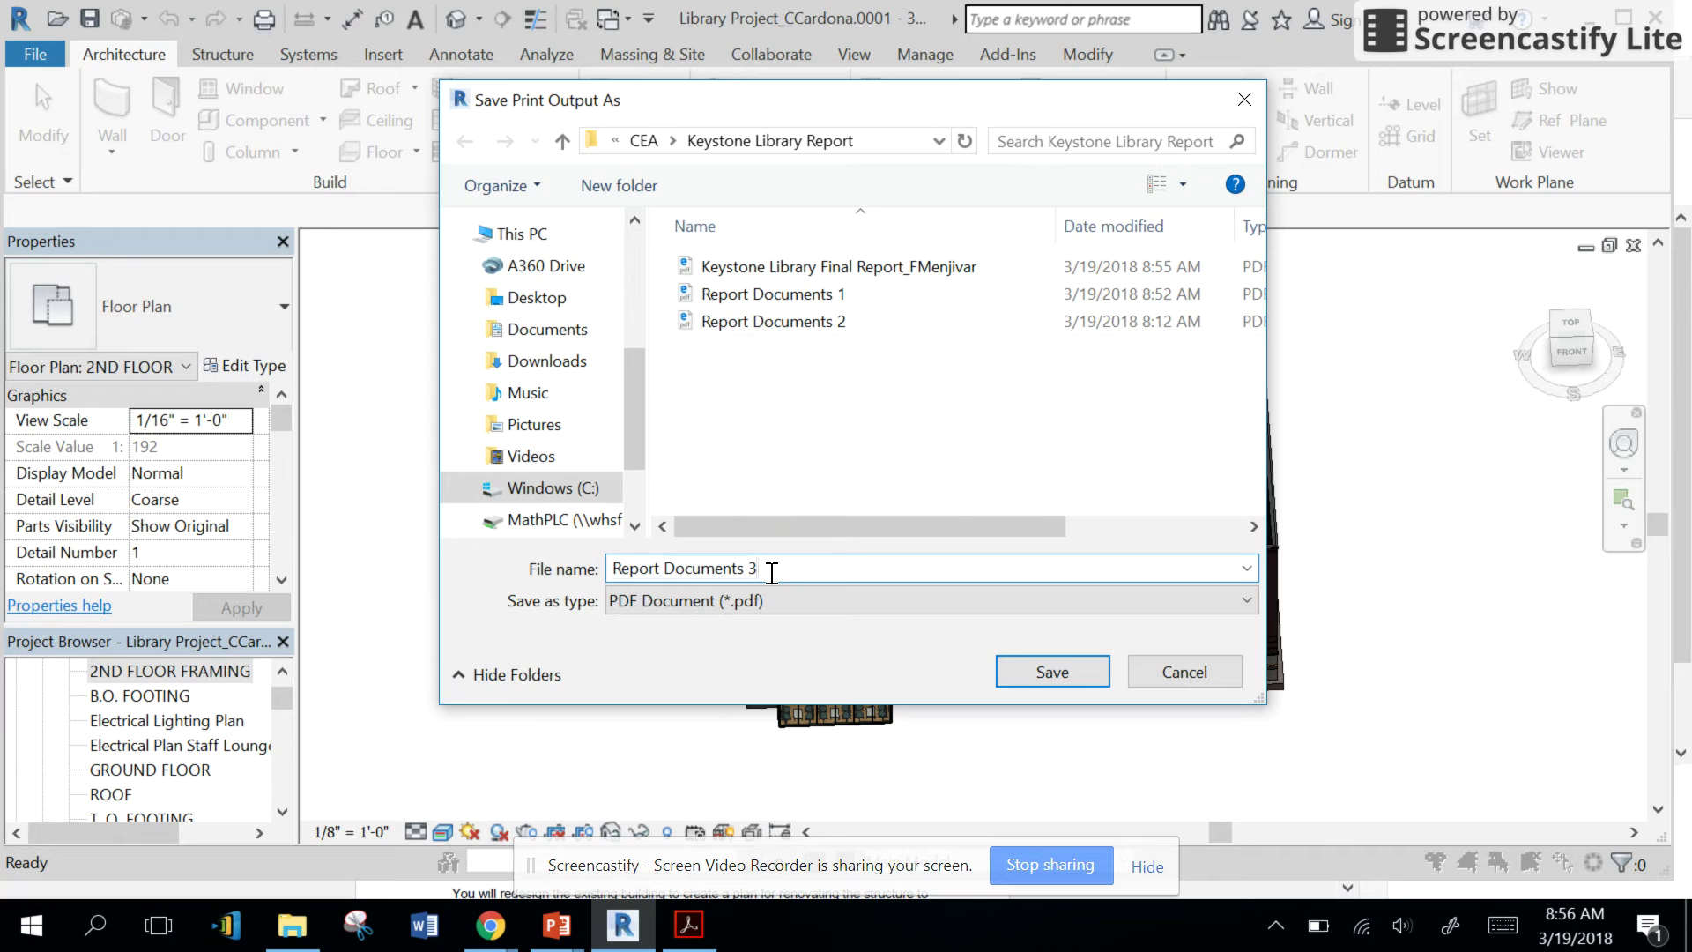
pyautogui.press('Return')
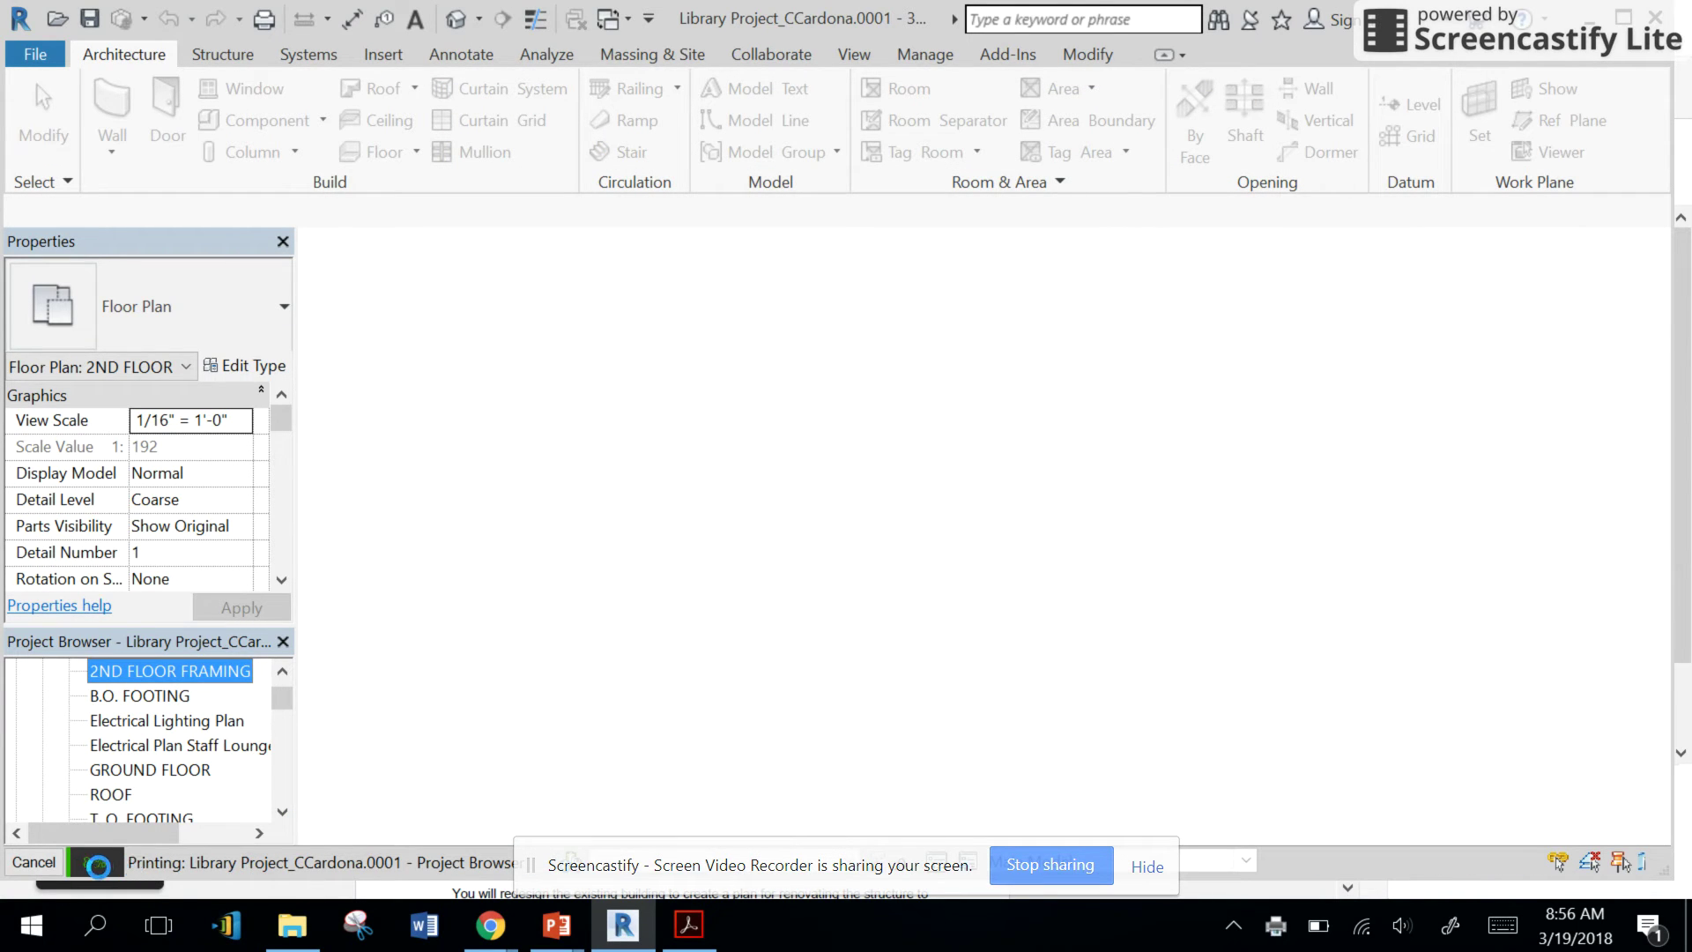
# Check the Keystone Library Report folder in File Explorer for the new PDF and look at the printing progress in Revit.
pyautogui.click(292, 925)
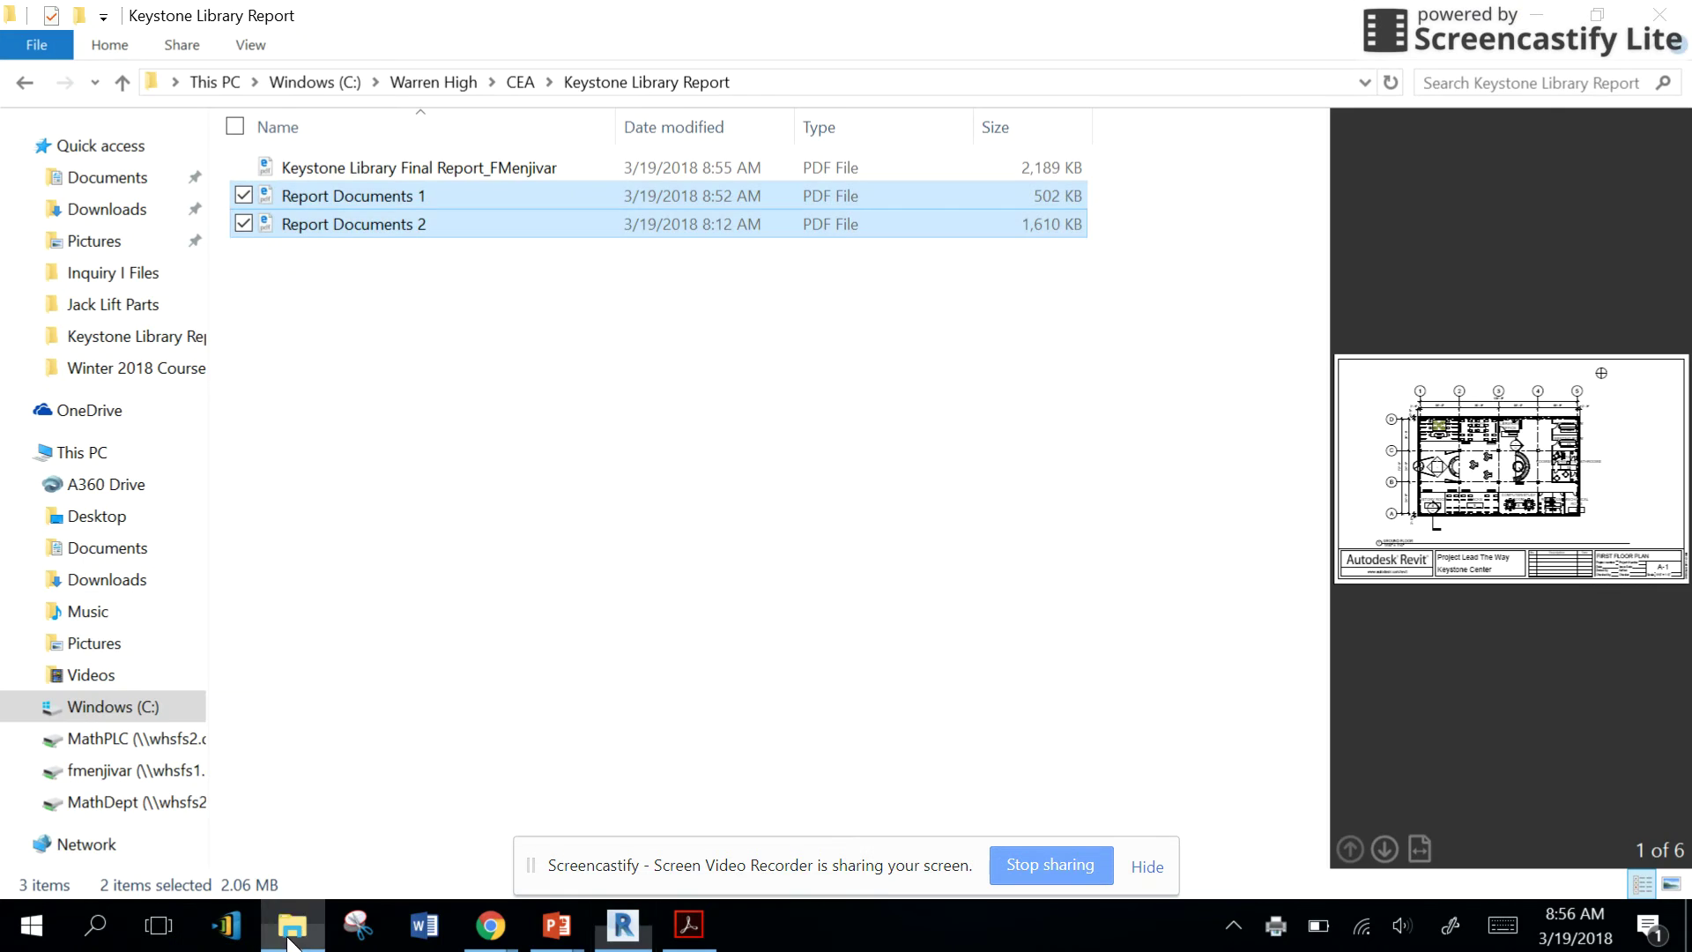
pyautogui.click(392, 627)
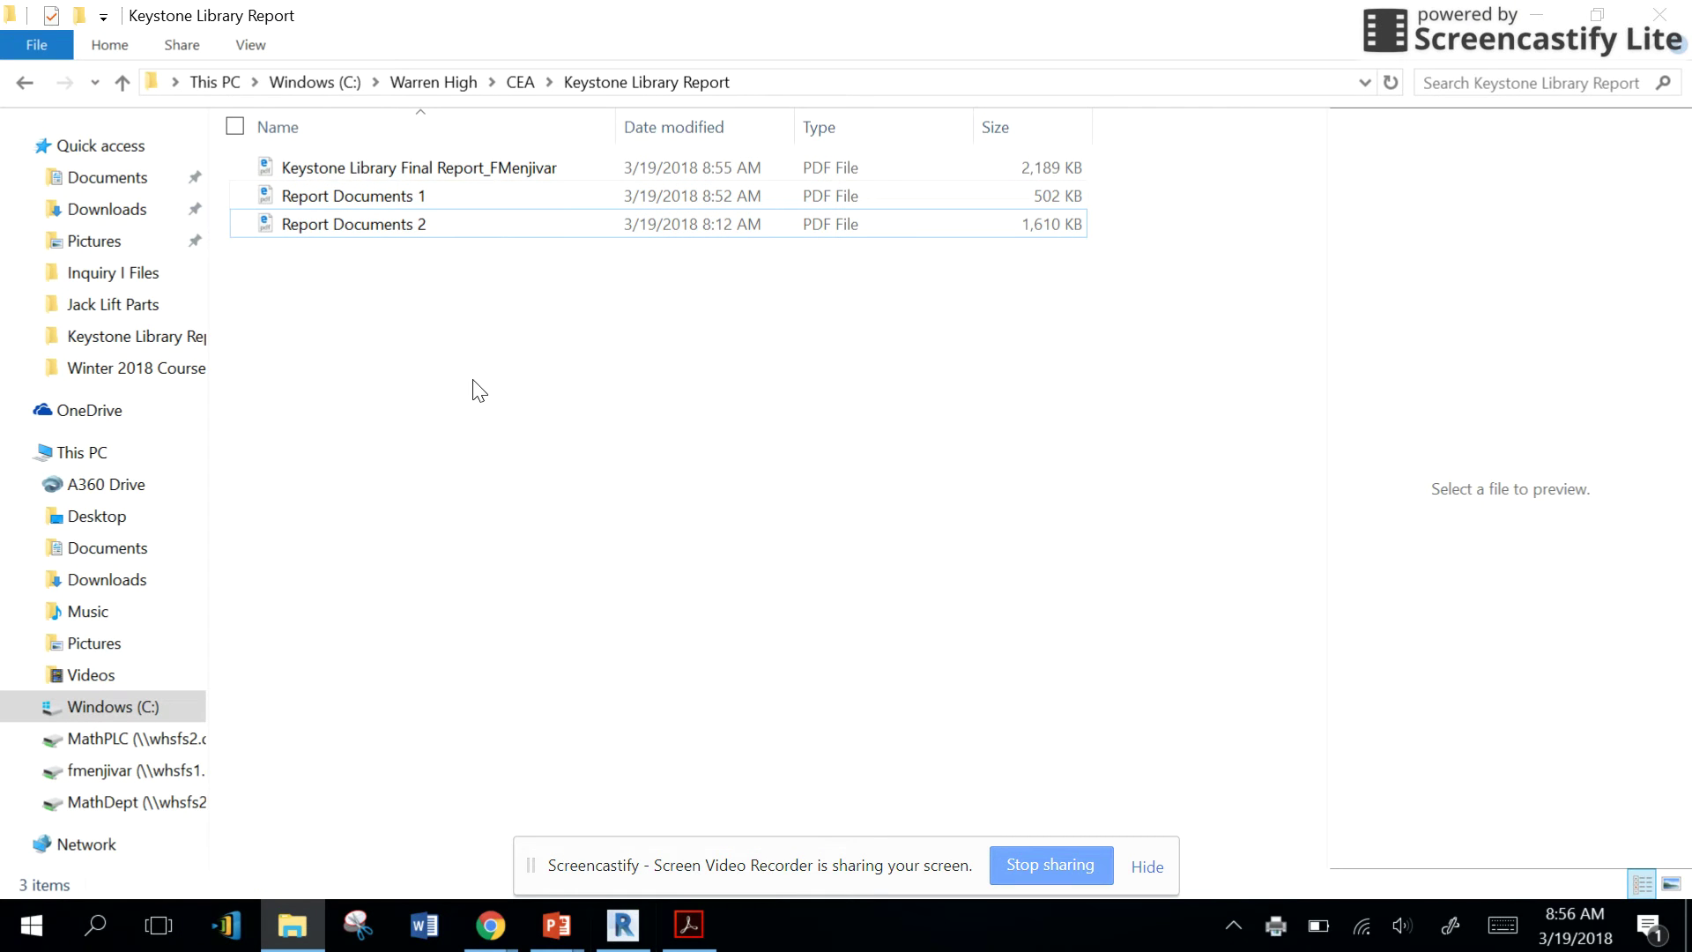
pyautogui.click(623, 925)
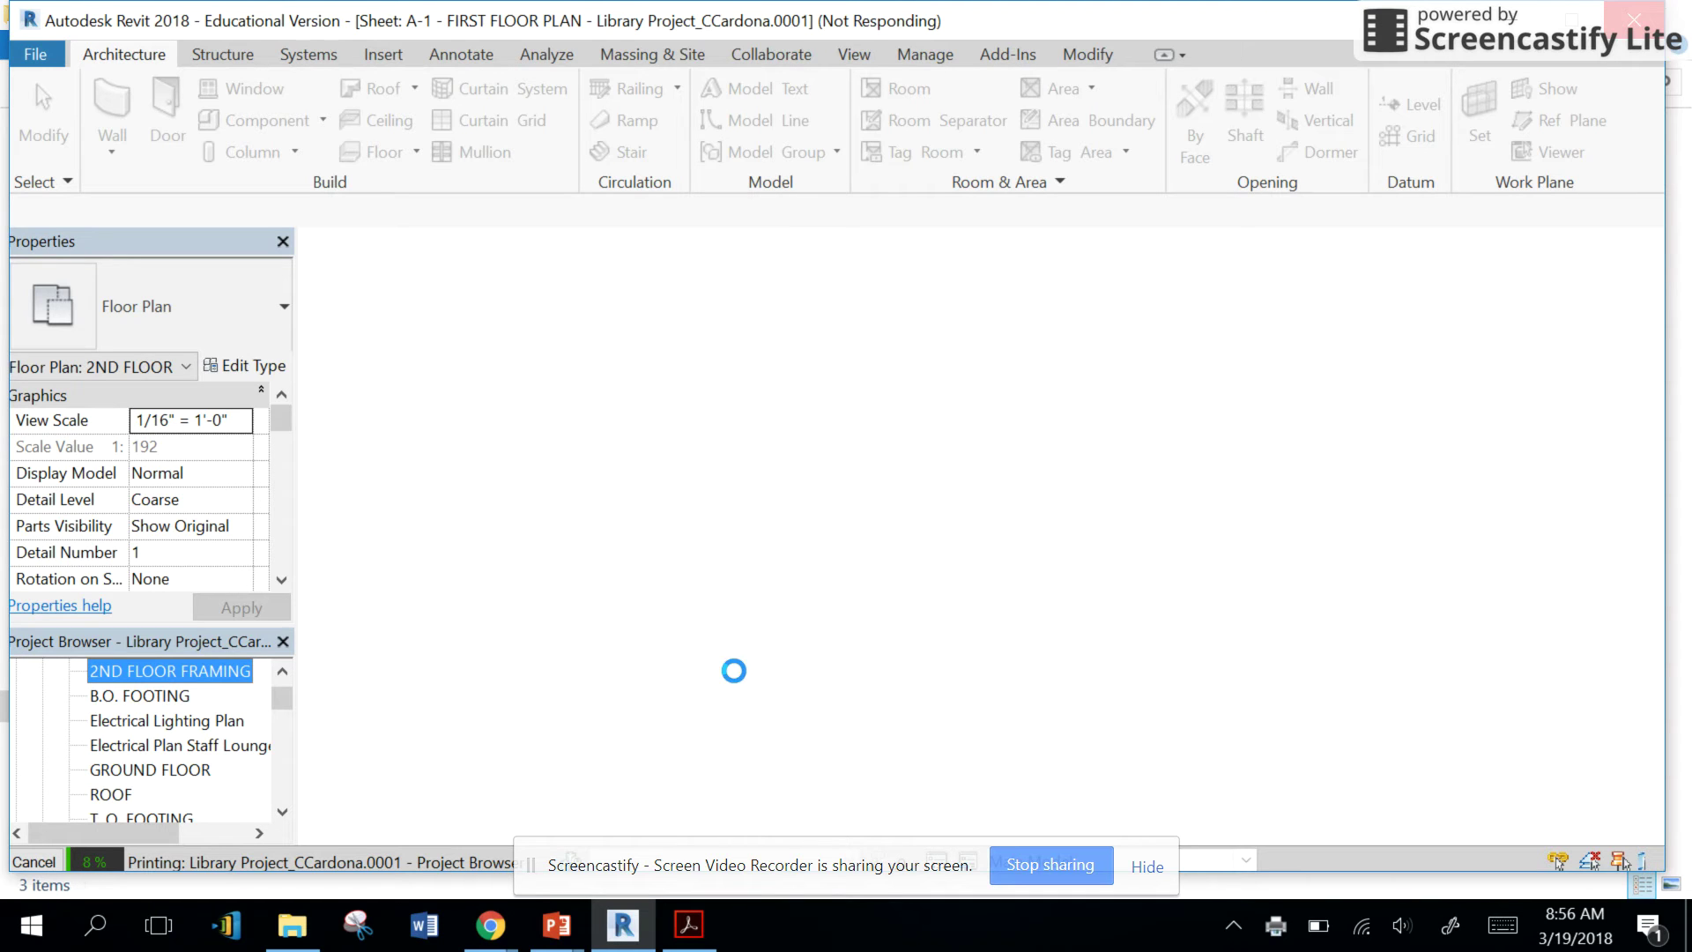
pyautogui.click(316, 930)
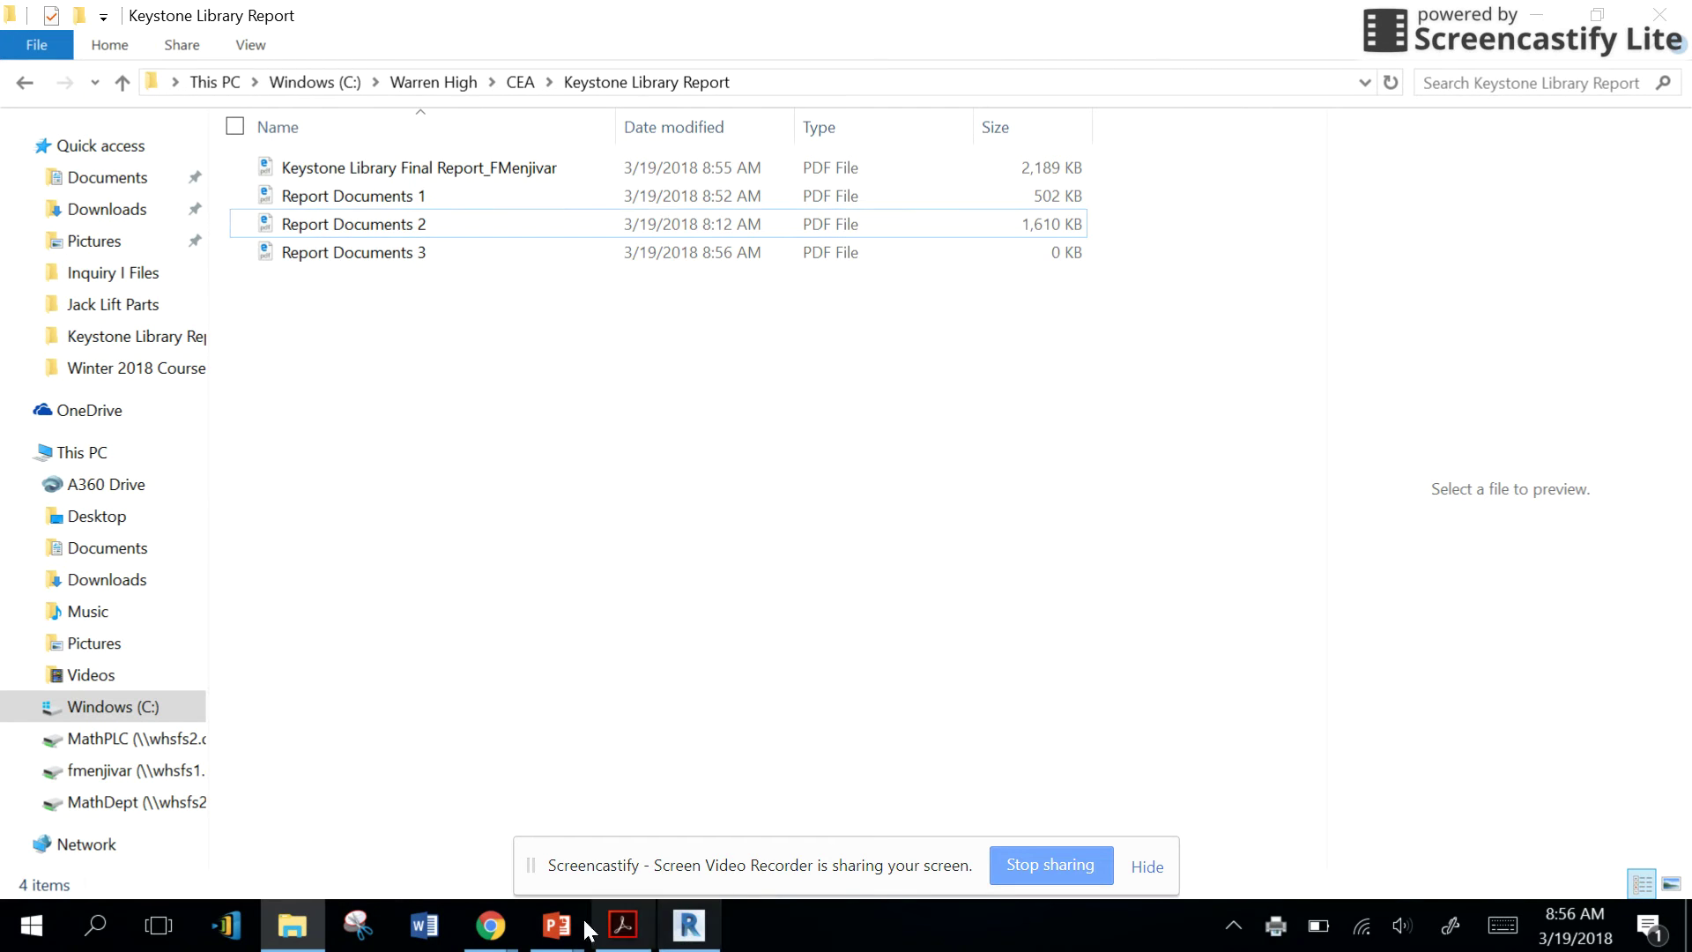
# Switch to the PDF Merge site in Chrome and choose Report Documents 1 from Warren High > CEA > Keystone Library Report as the first file.
pyautogui.moveTo(494, 936)
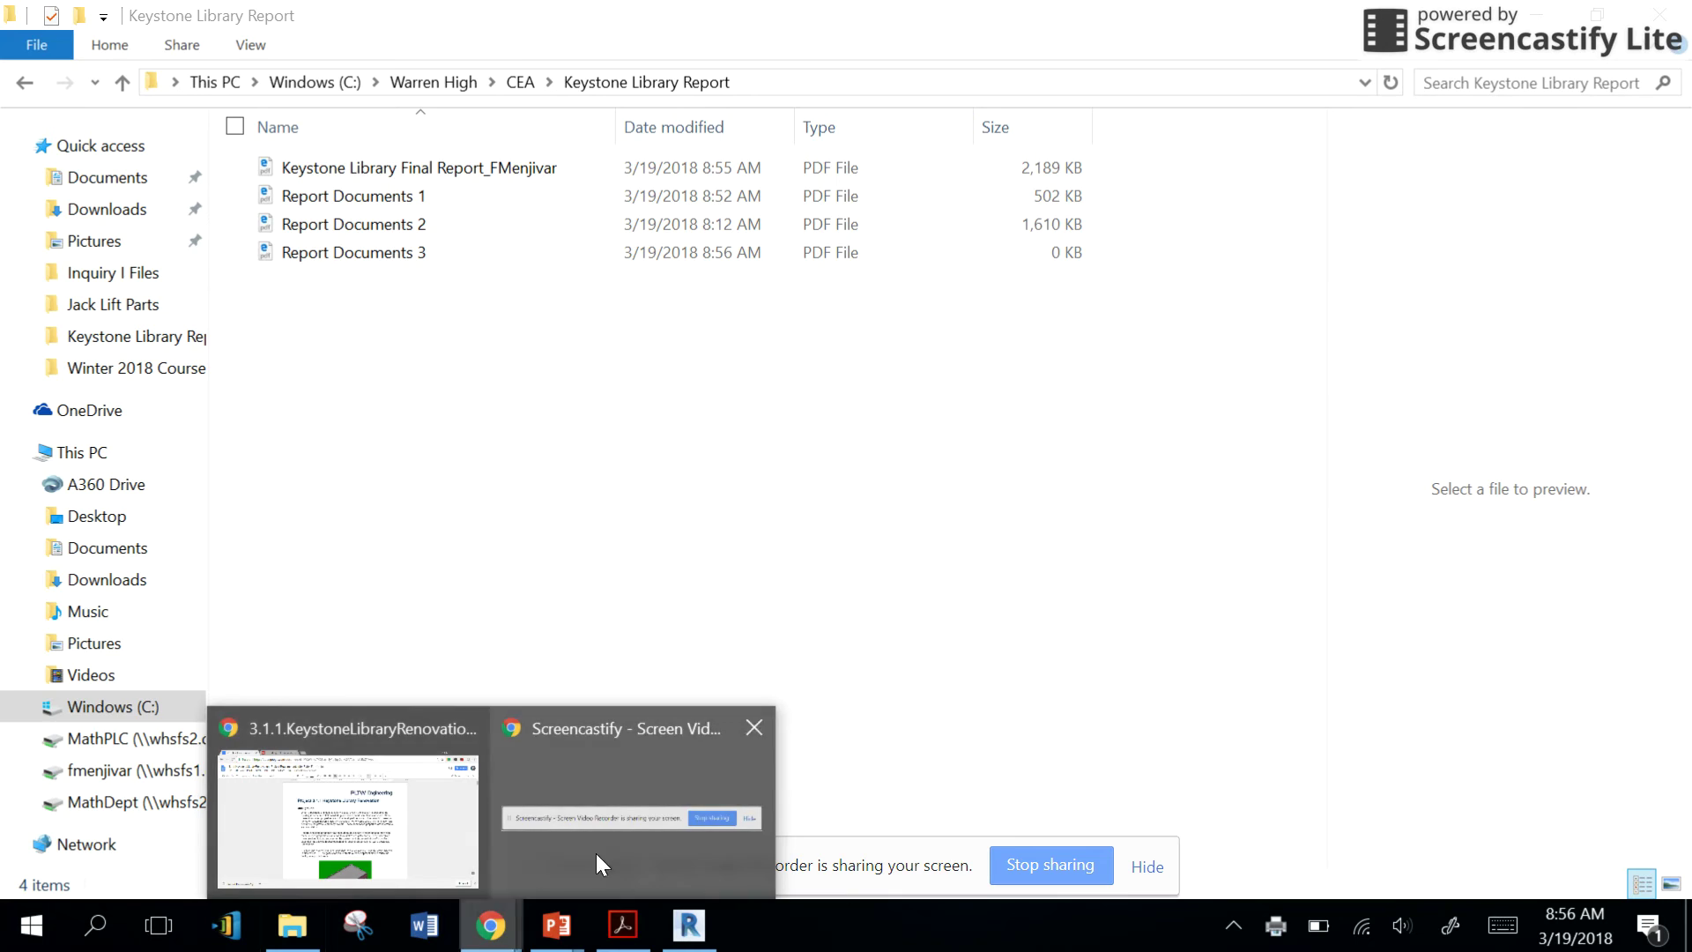
pyautogui.click(352, 793)
pyautogui.click(420, 31)
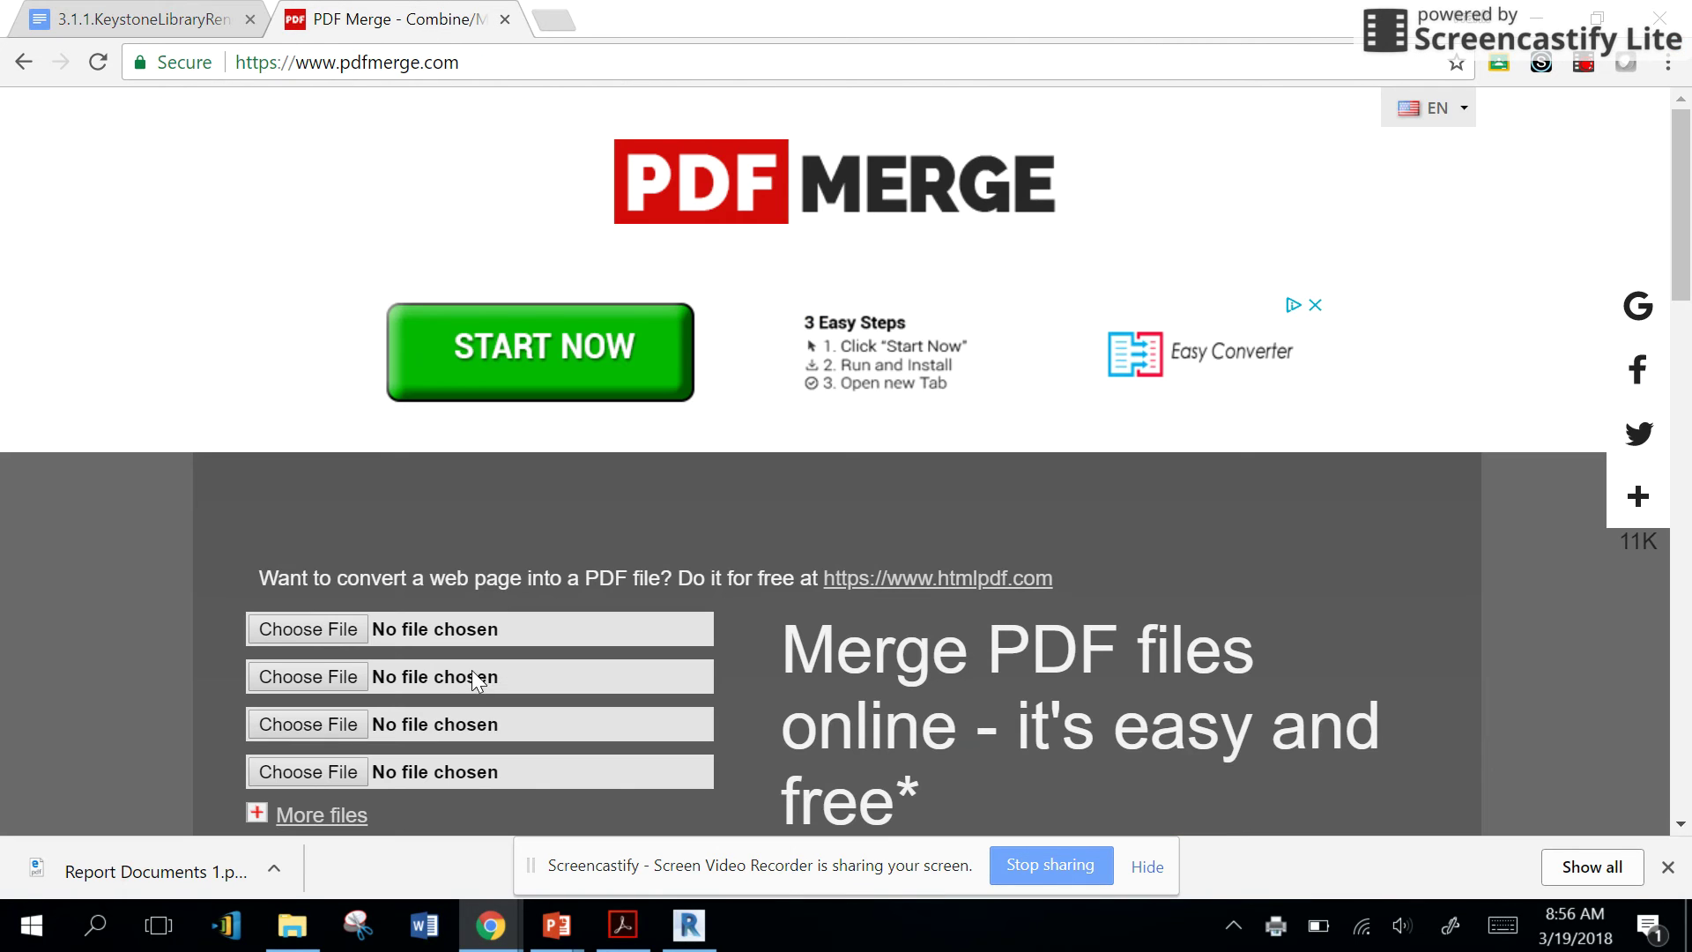
pyautogui.click(344, 635)
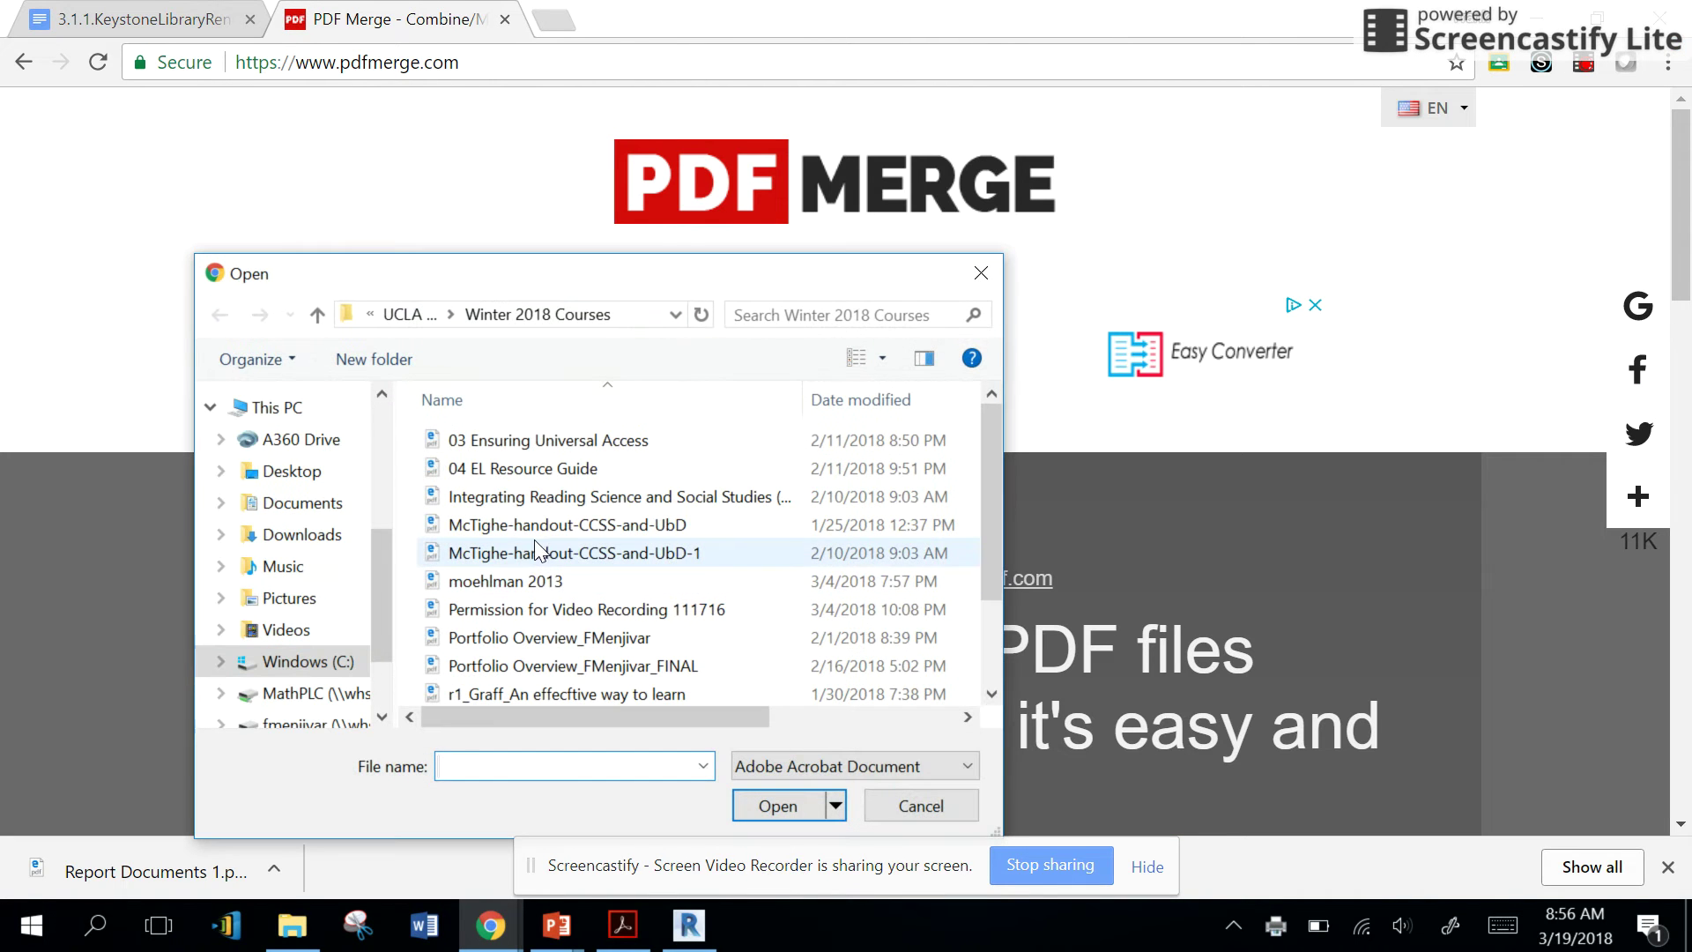
pyautogui.click(320, 662)
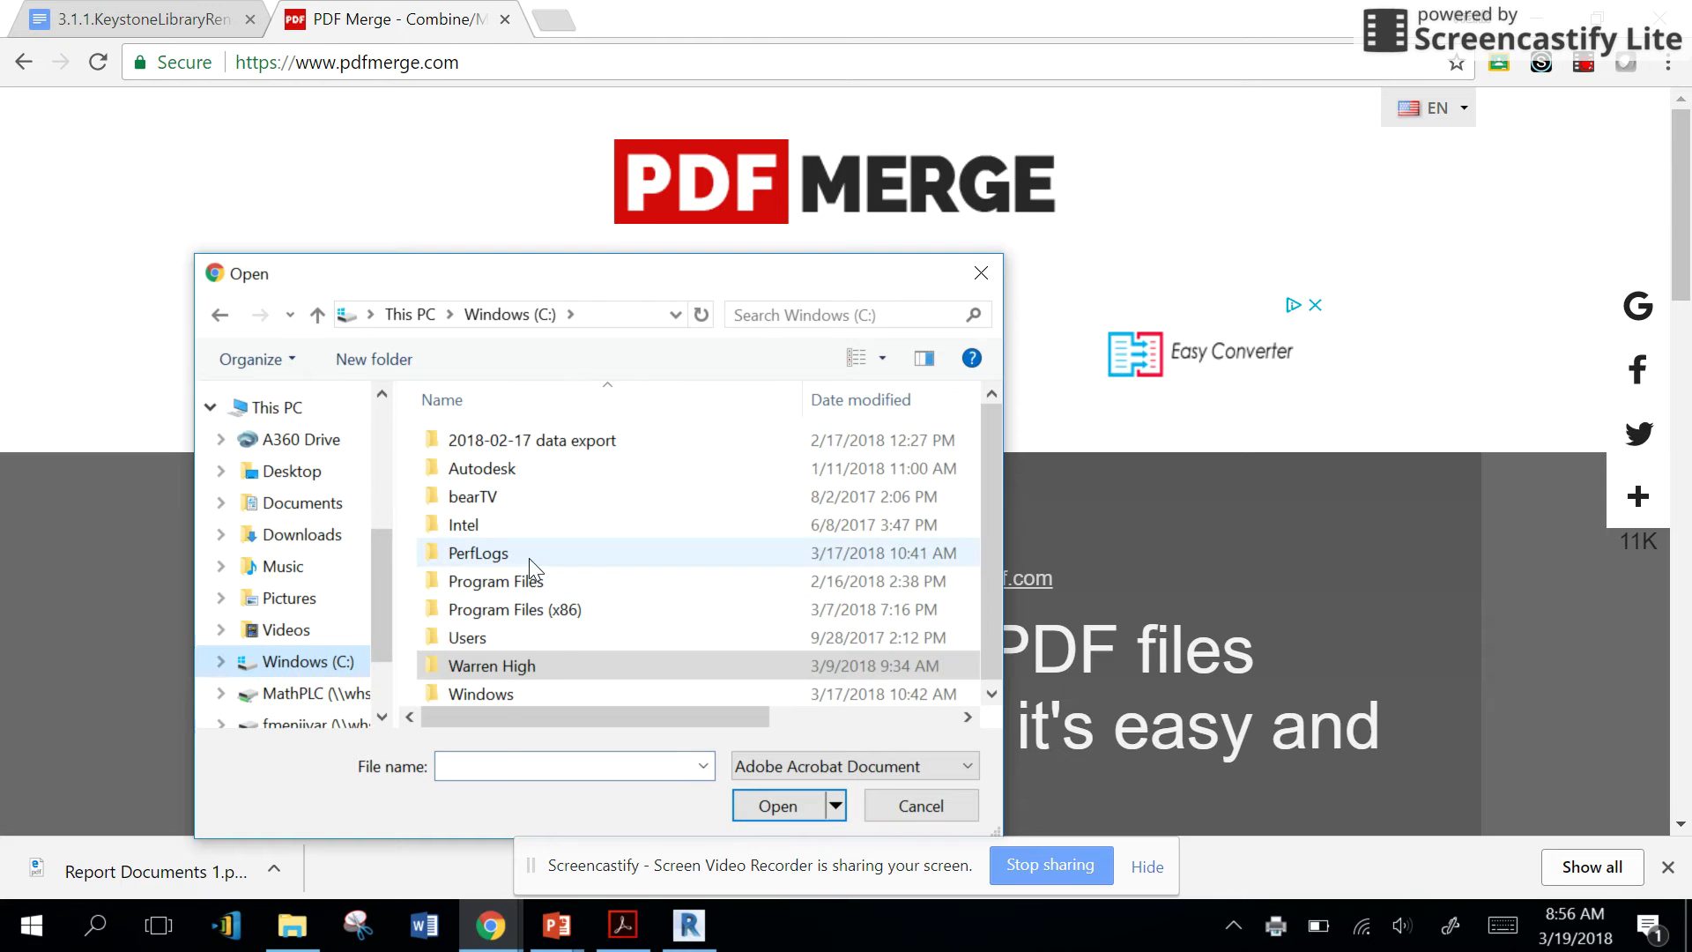
pyautogui.doubleClick(537, 657)
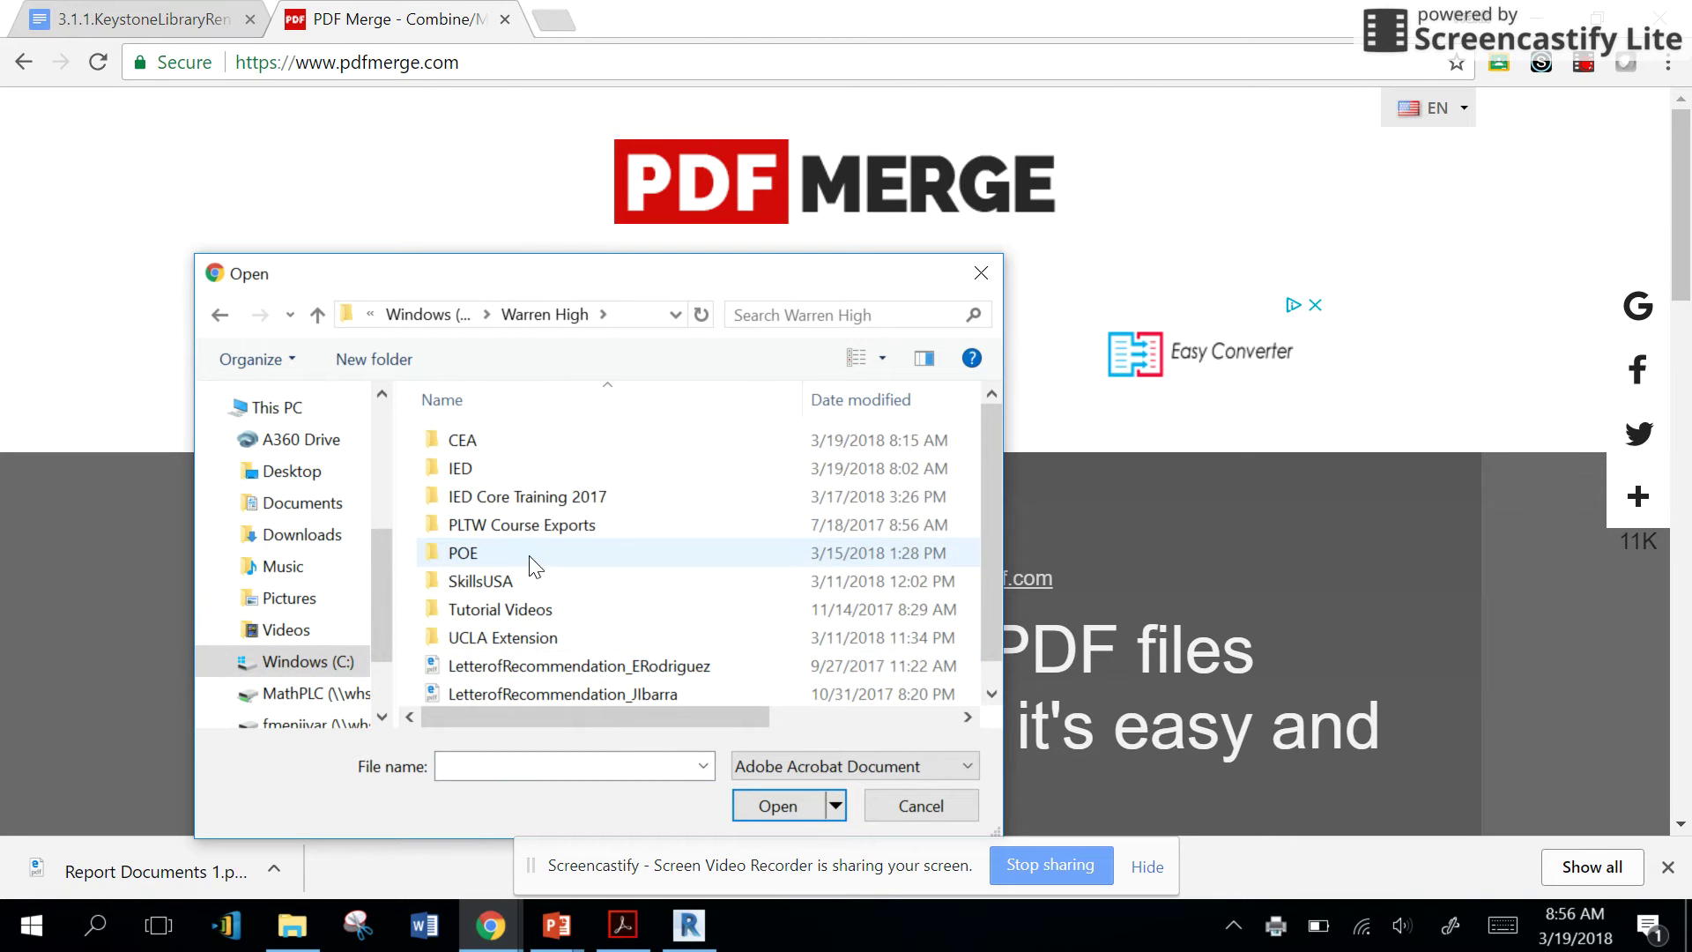
pyautogui.doubleClick(479, 442)
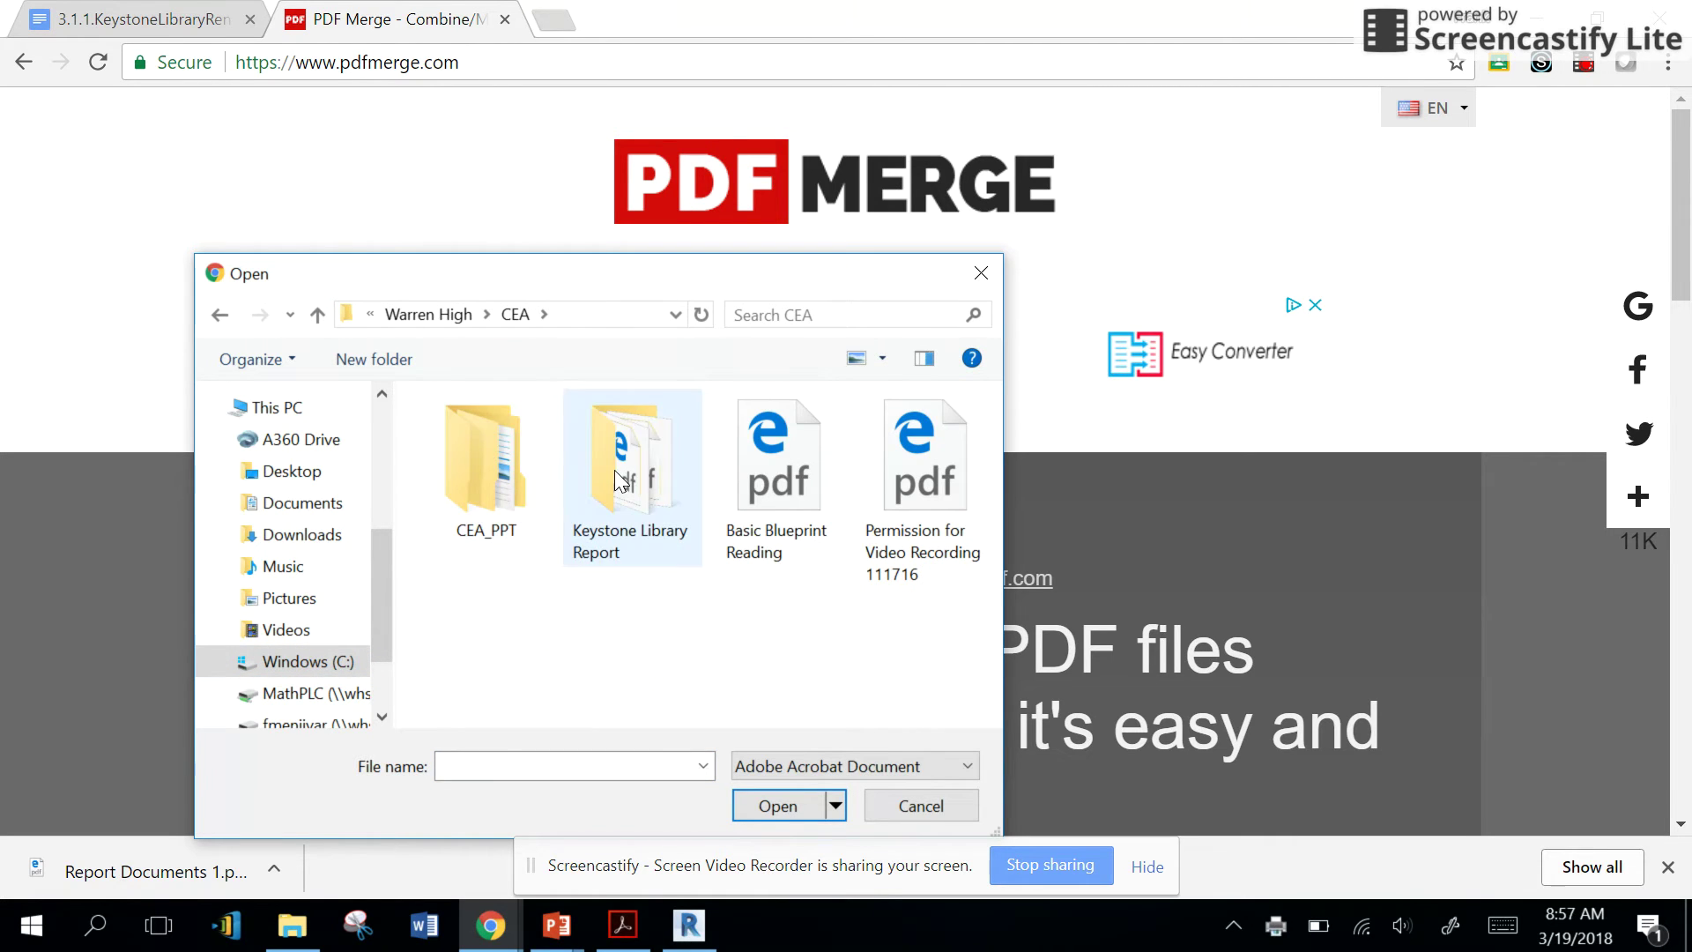
pyautogui.doubleClick(615, 469)
pyautogui.click(569, 470)
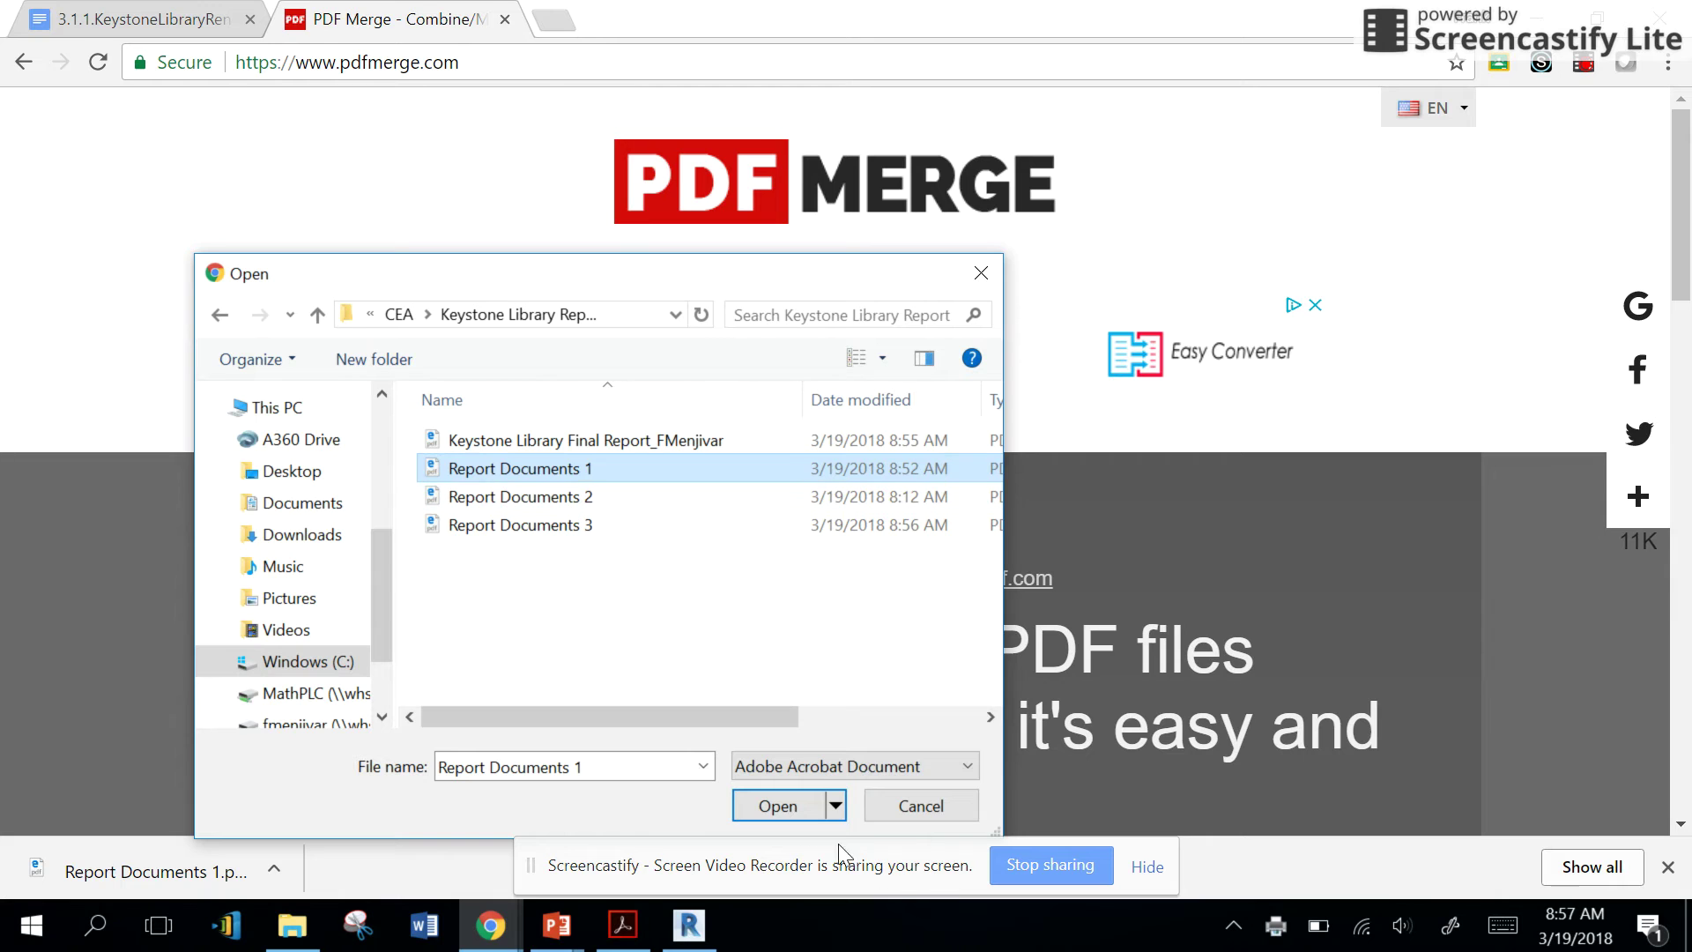
pyautogui.click(778, 806)
# Choose Report Documents 2 as the second file to merge.
pyautogui.click(309, 676)
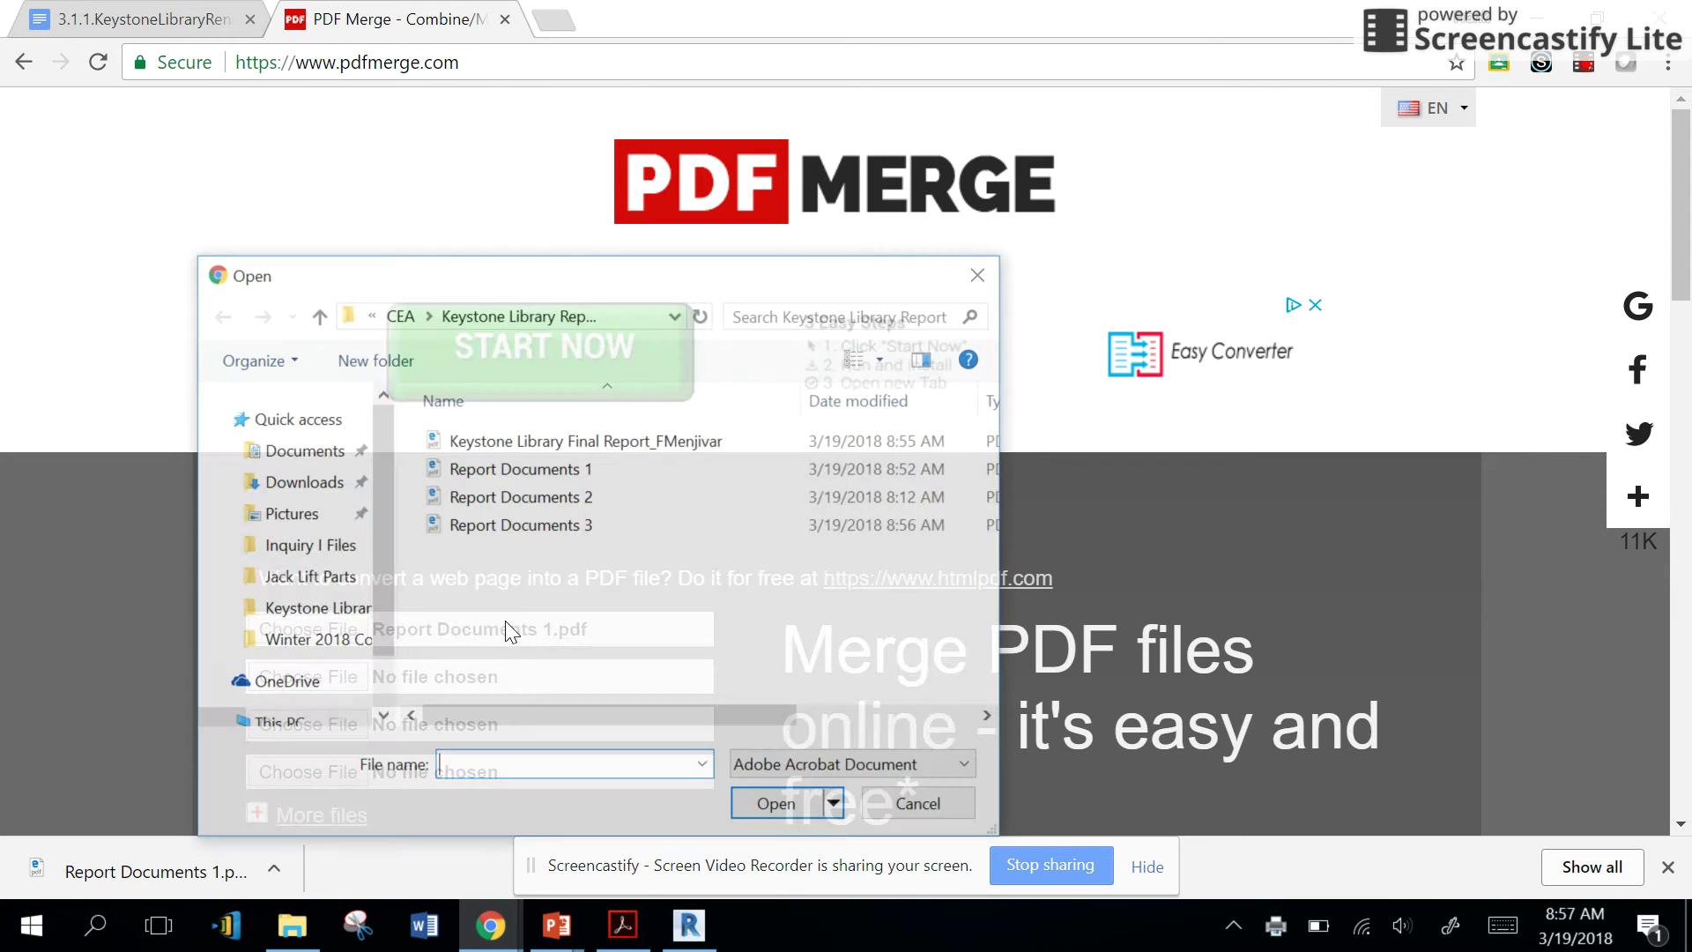
pyautogui.click(537, 494)
pyautogui.click(778, 805)
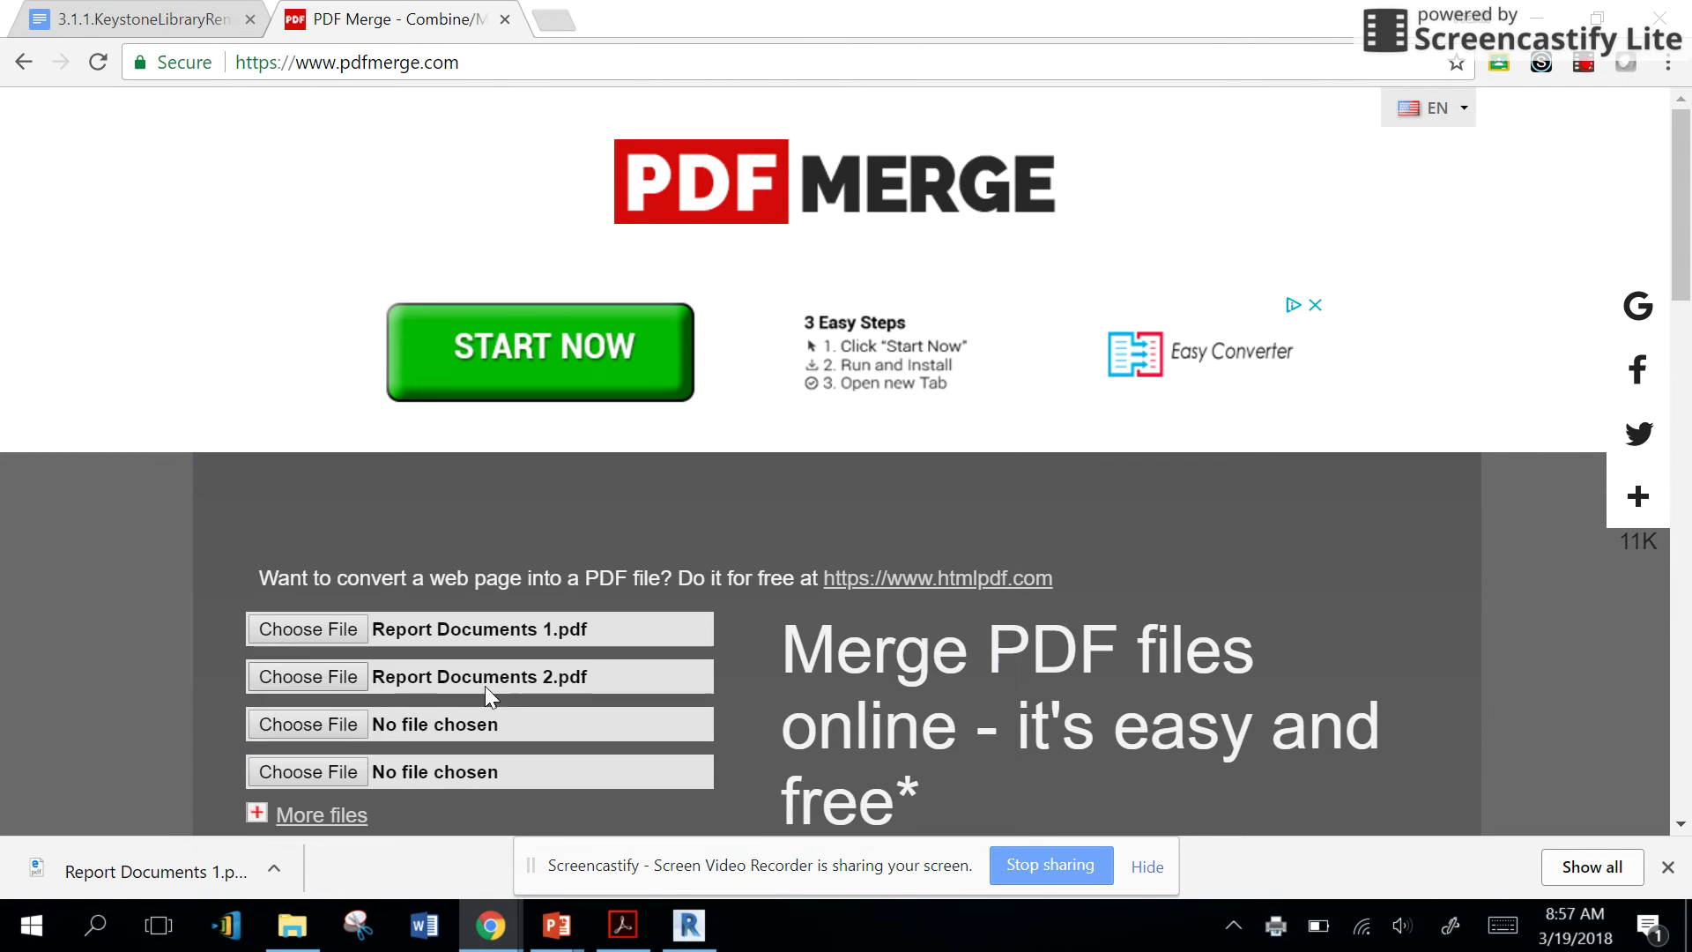
# Choose Report Documents 3 as the third file and merge the chosen PDFs.
pyautogui.click(328, 760)
pyautogui.scroll(-5, 332, 741)
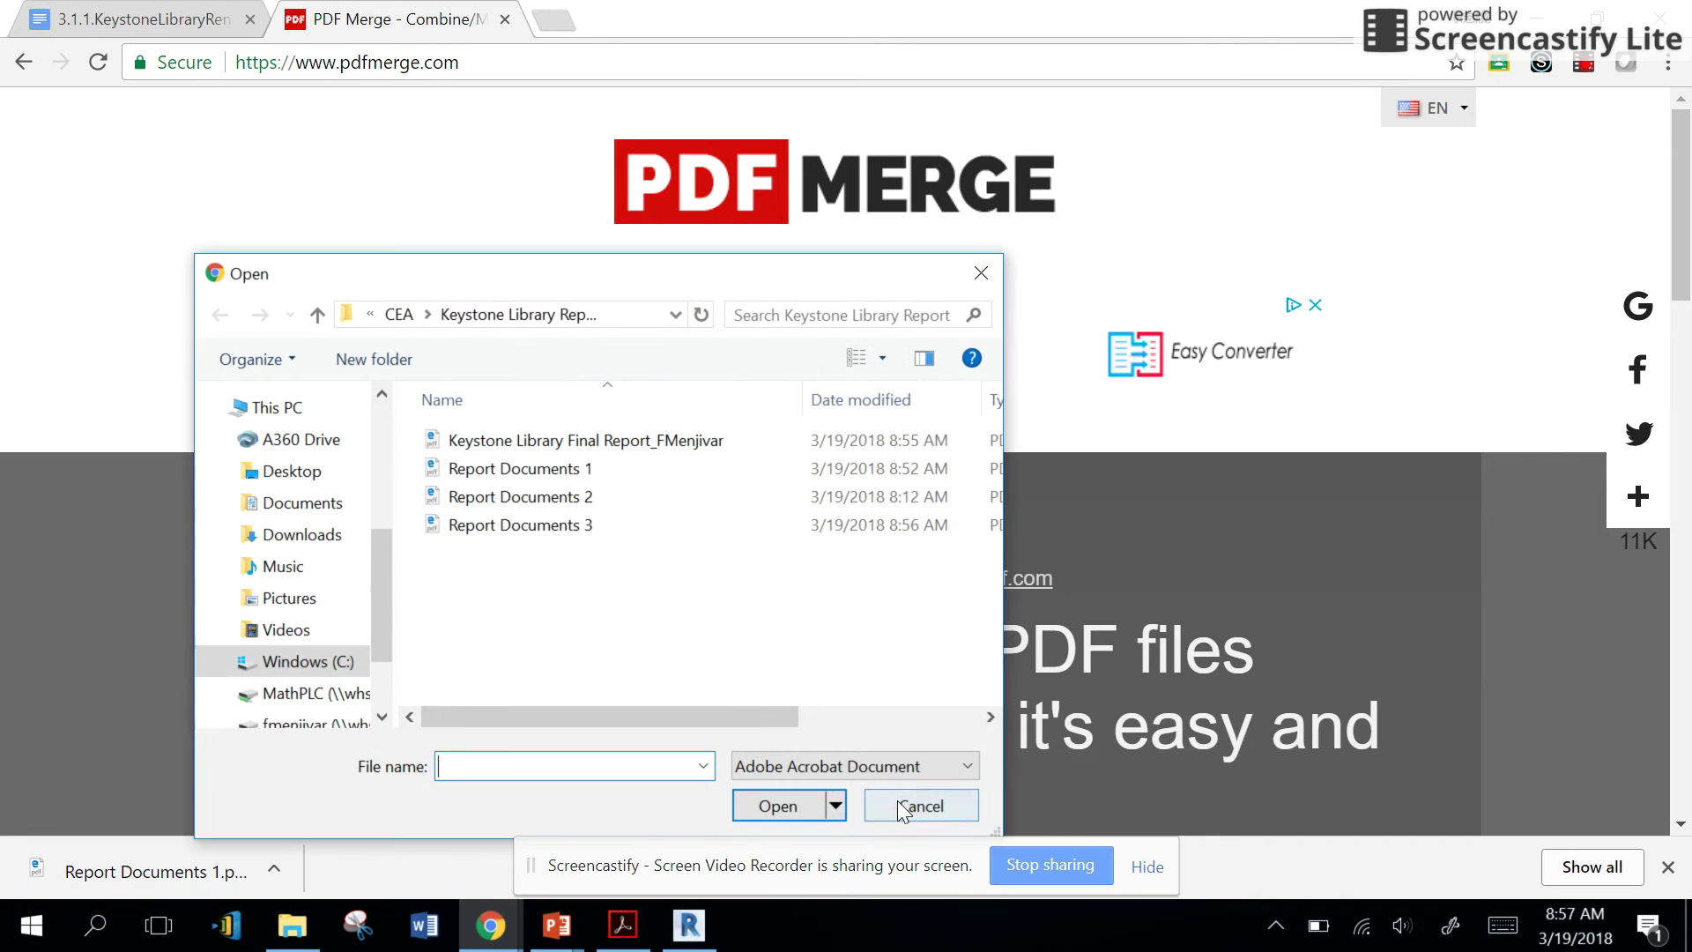
pyautogui.click(908, 804)
pyautogui.click(326, 727)
pyautogui.click(528, 523)
pyautogui.click(774, 806)
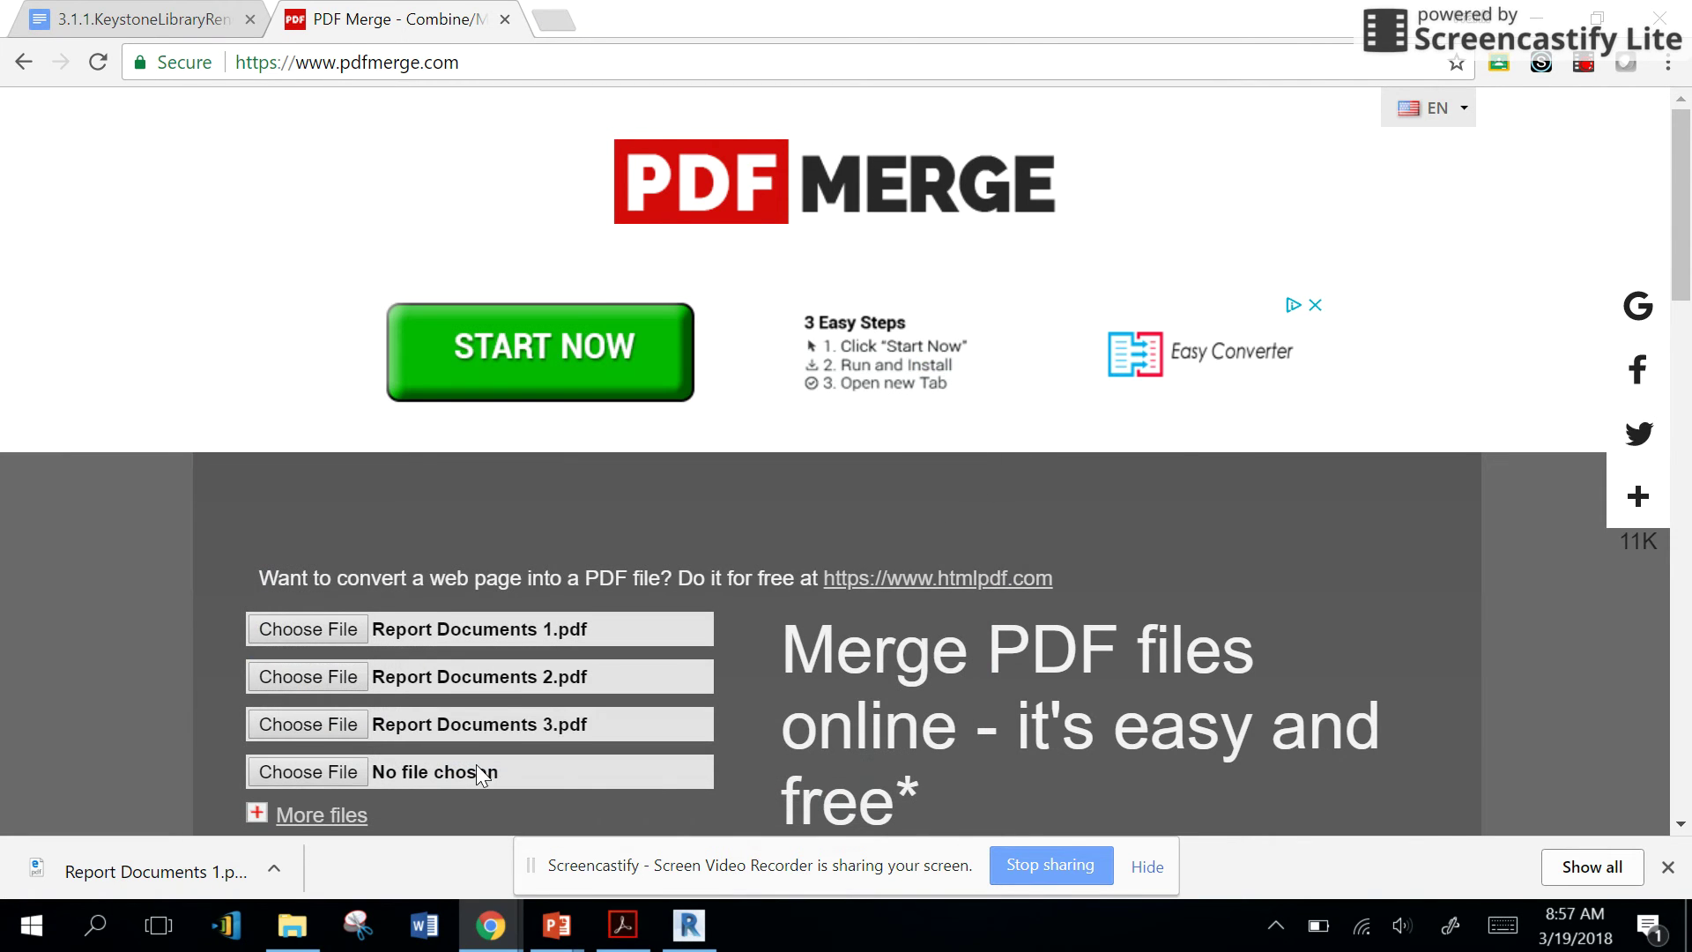
pyautogui.scroll(-3, 476, 764)
pyautogui.click(315, 611)
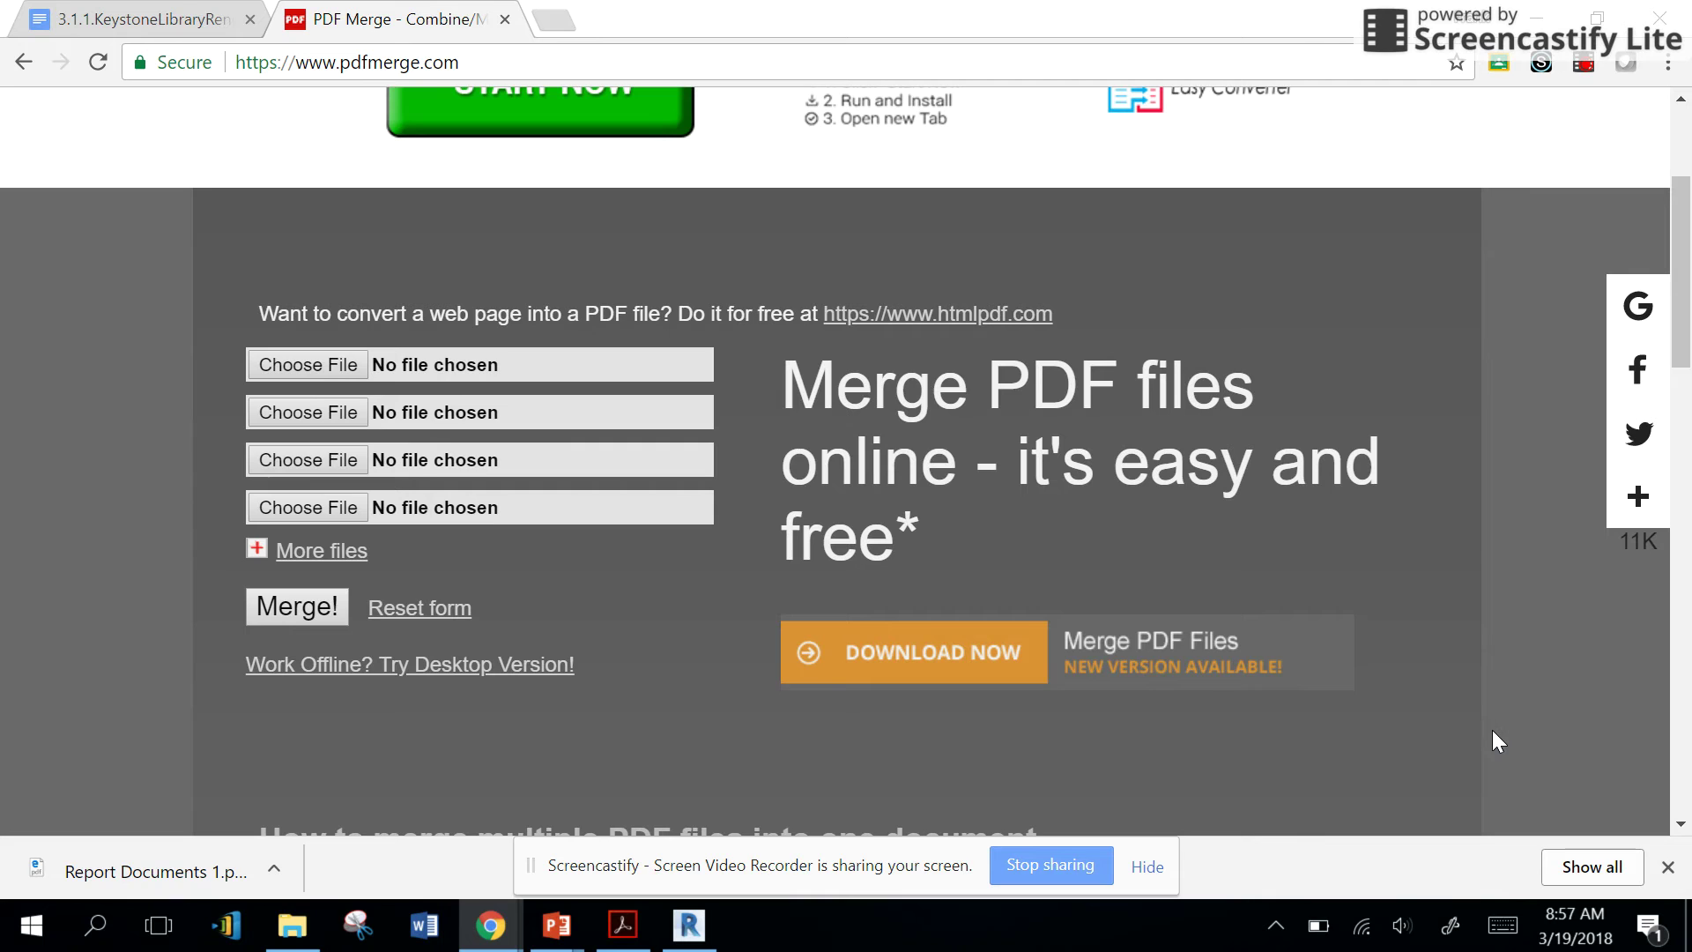
# Look over the PDF Merge page and its instructions, and open the downloaded Report Documents 1 PDF.
pyautogui.scroll(3, 1493, 730)
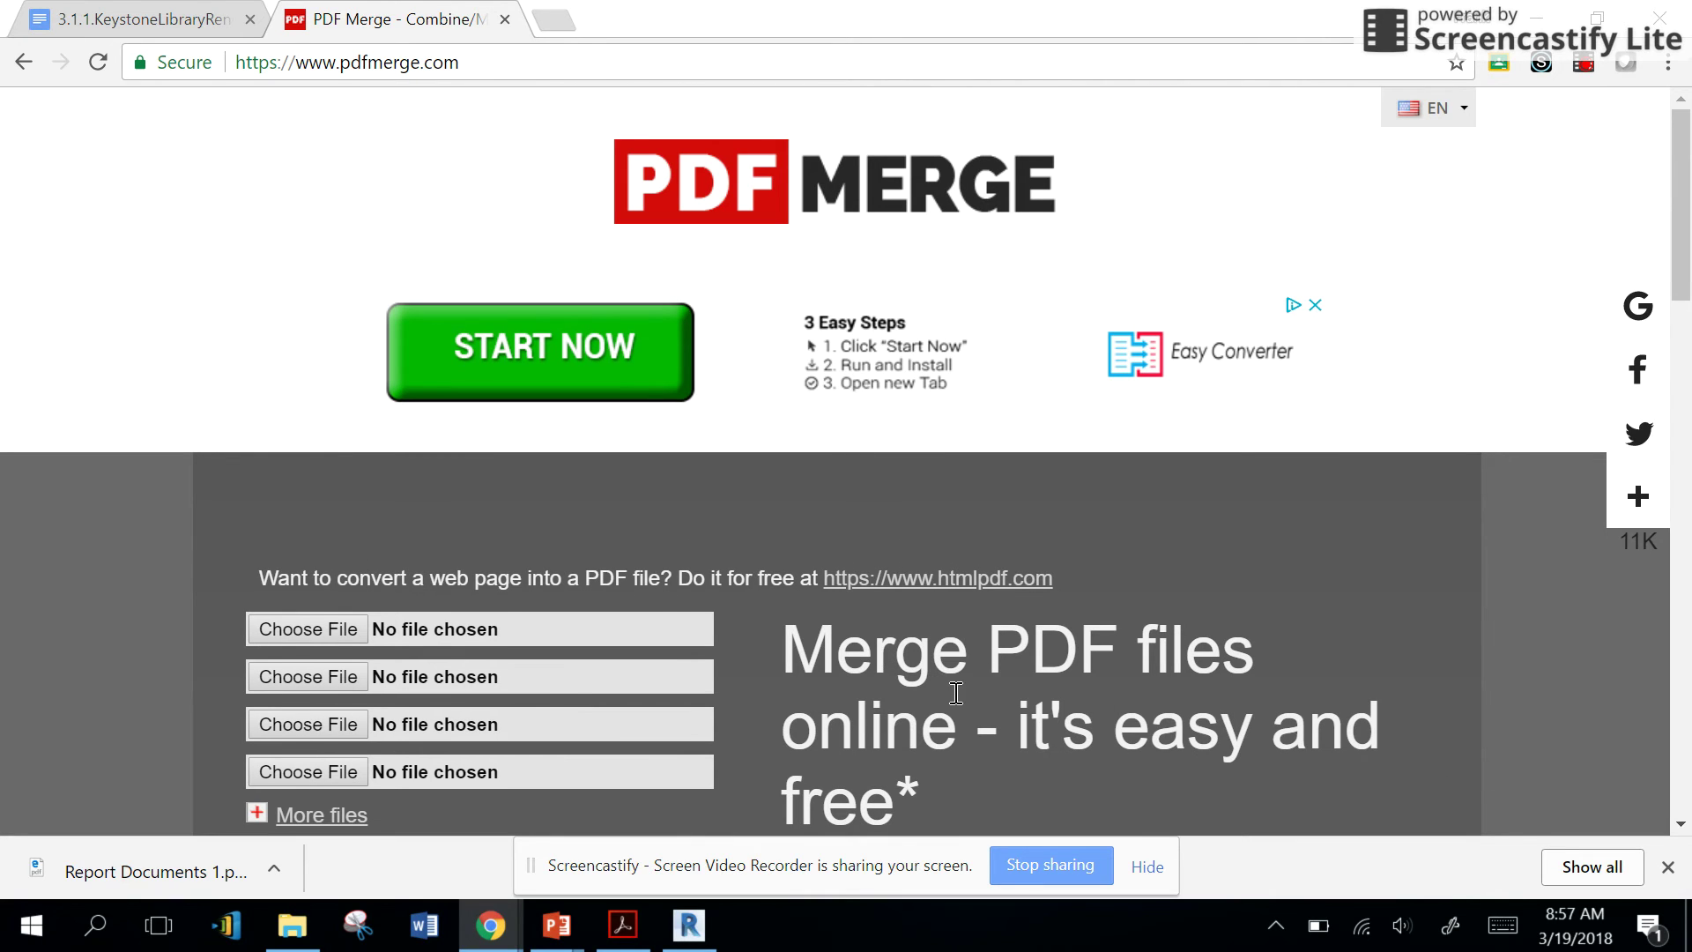
pyautogui.scroll(-5, 840, 634)
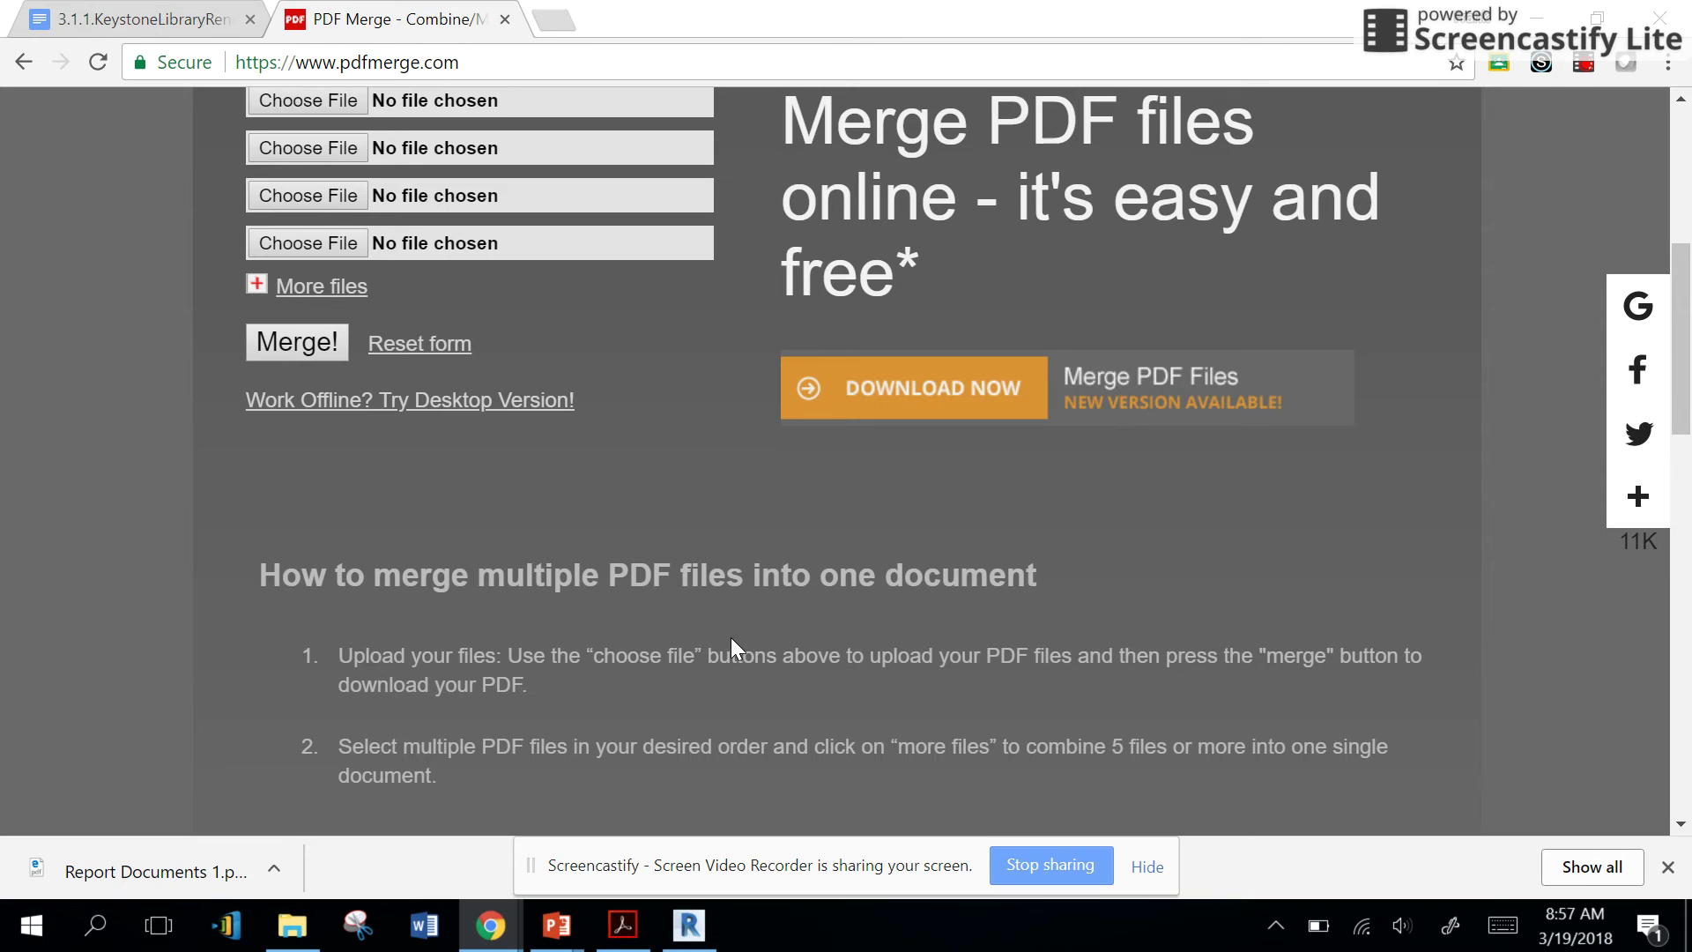
pyautogui.scroll(-2, 732, 637)
pyautogui.scroll(4, 624, 710)
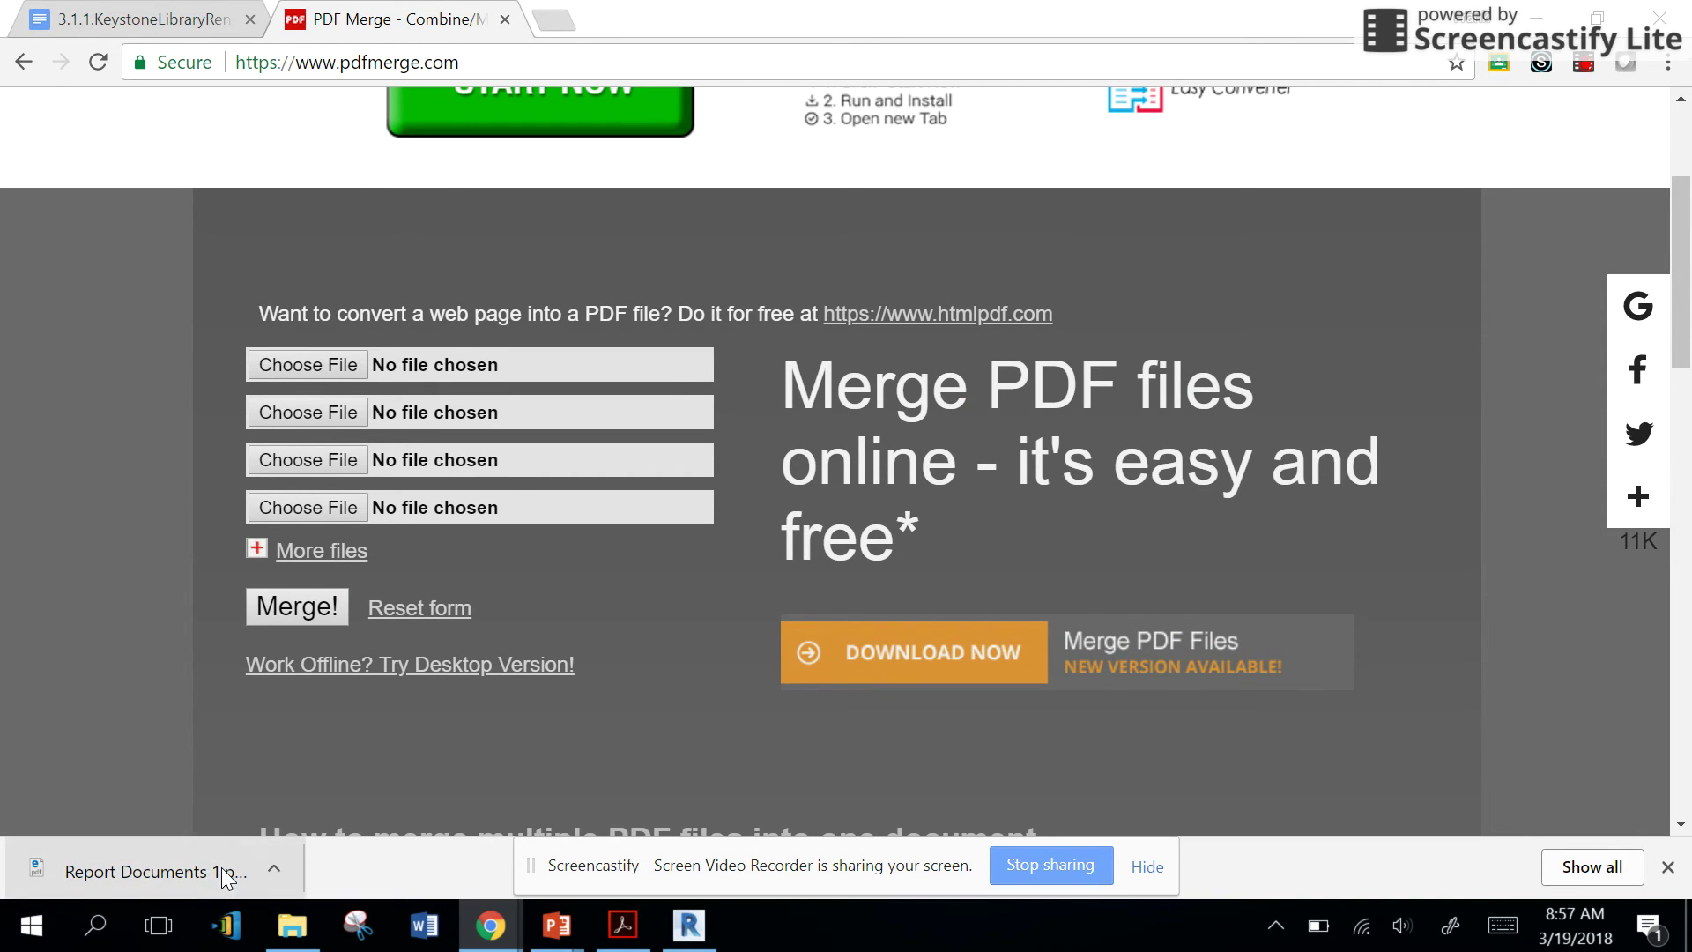
pyautogui.scroll(3, 379, 689)
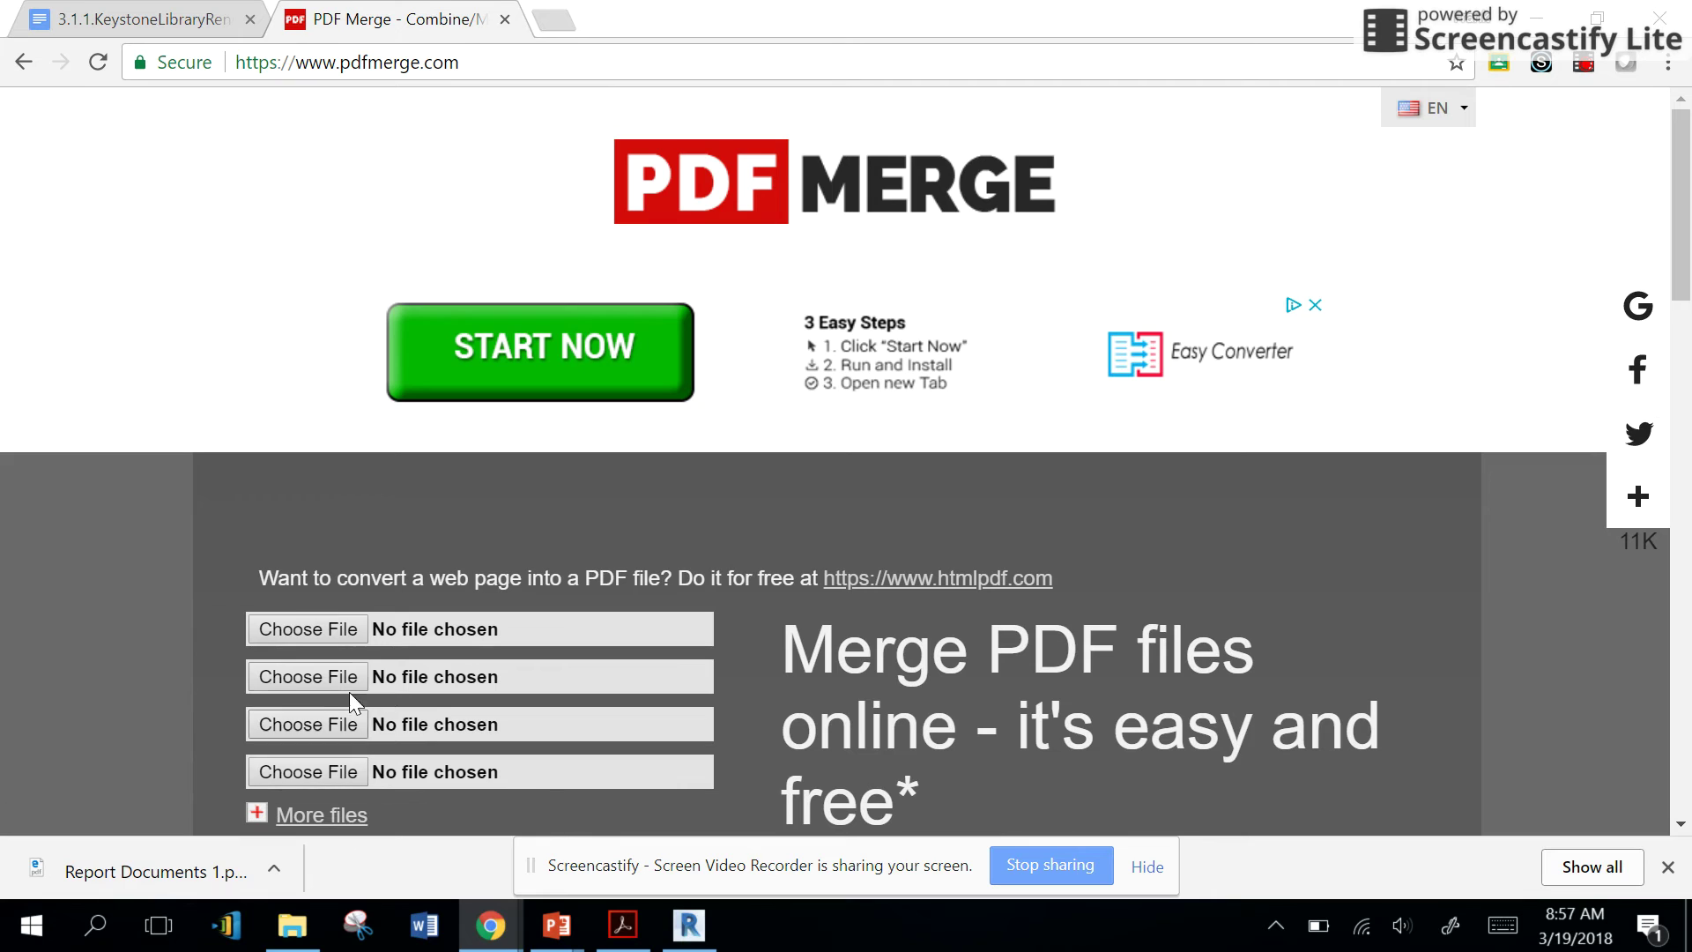
pyautogui.scroll(-3, 379, 656)
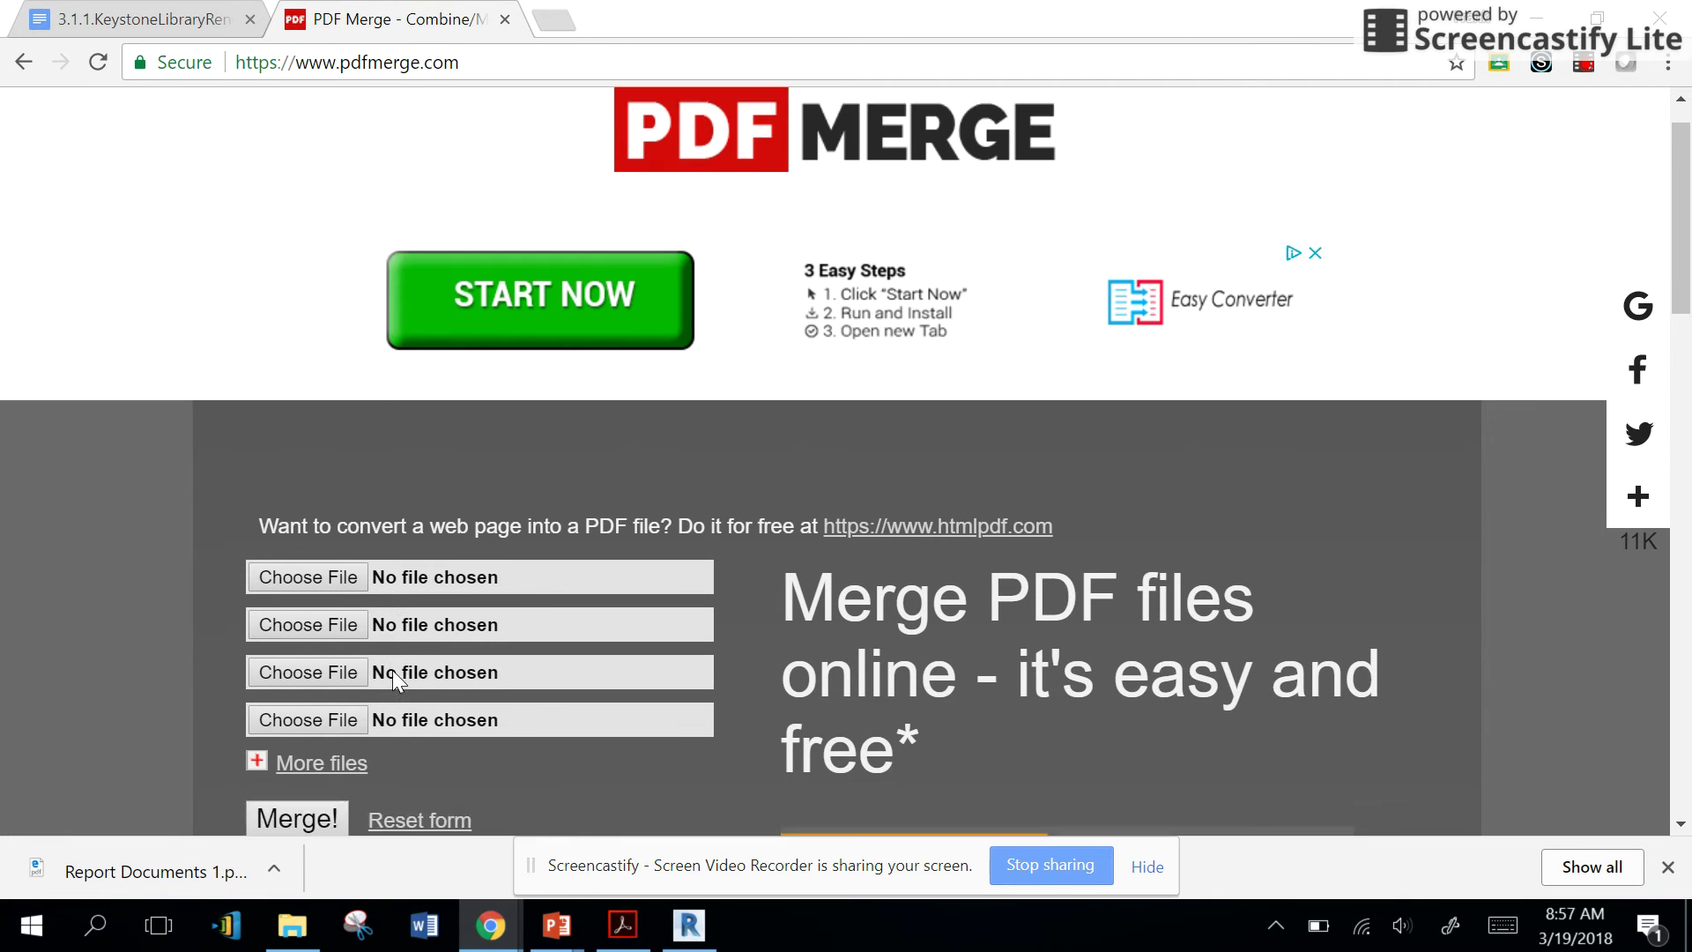
pyautogui.click(167, 873)
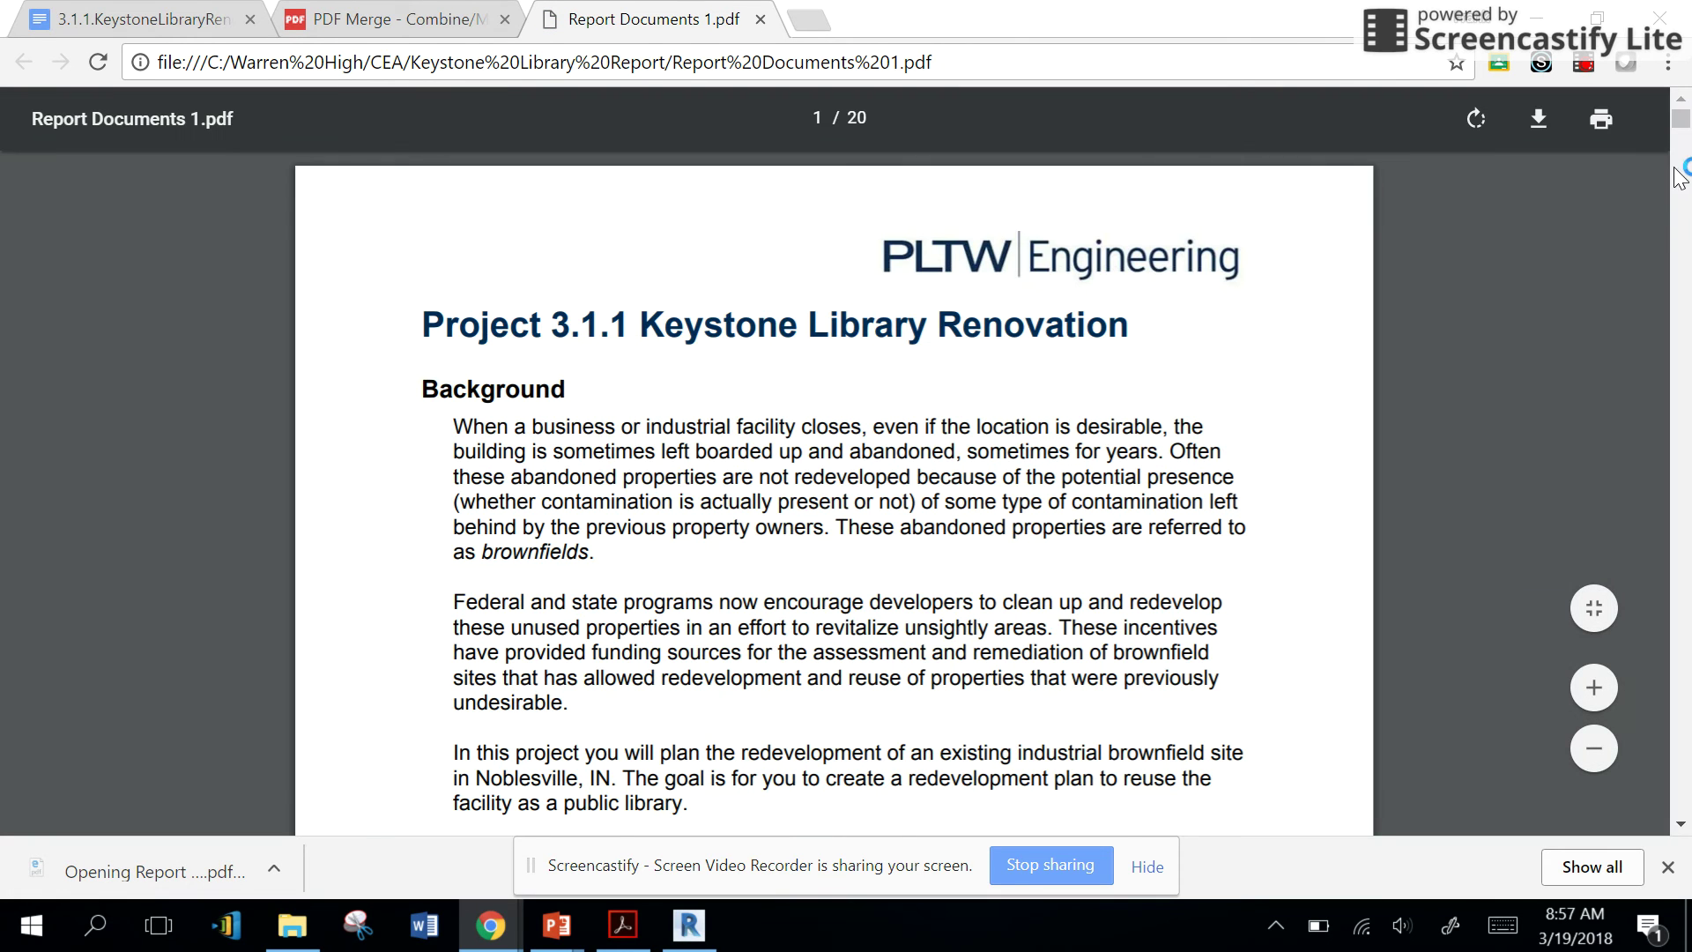
# Close the Report Documents 1 PDF and look over the PDF Merge form and its instructions.
pyautogui.moveTo(1681, 123)
pyautogui.mouseDown()
pyautogui.moveTo(1688, 907)
pyautogui.moveTo(1681, 119)
pyautogui.mouseUp()
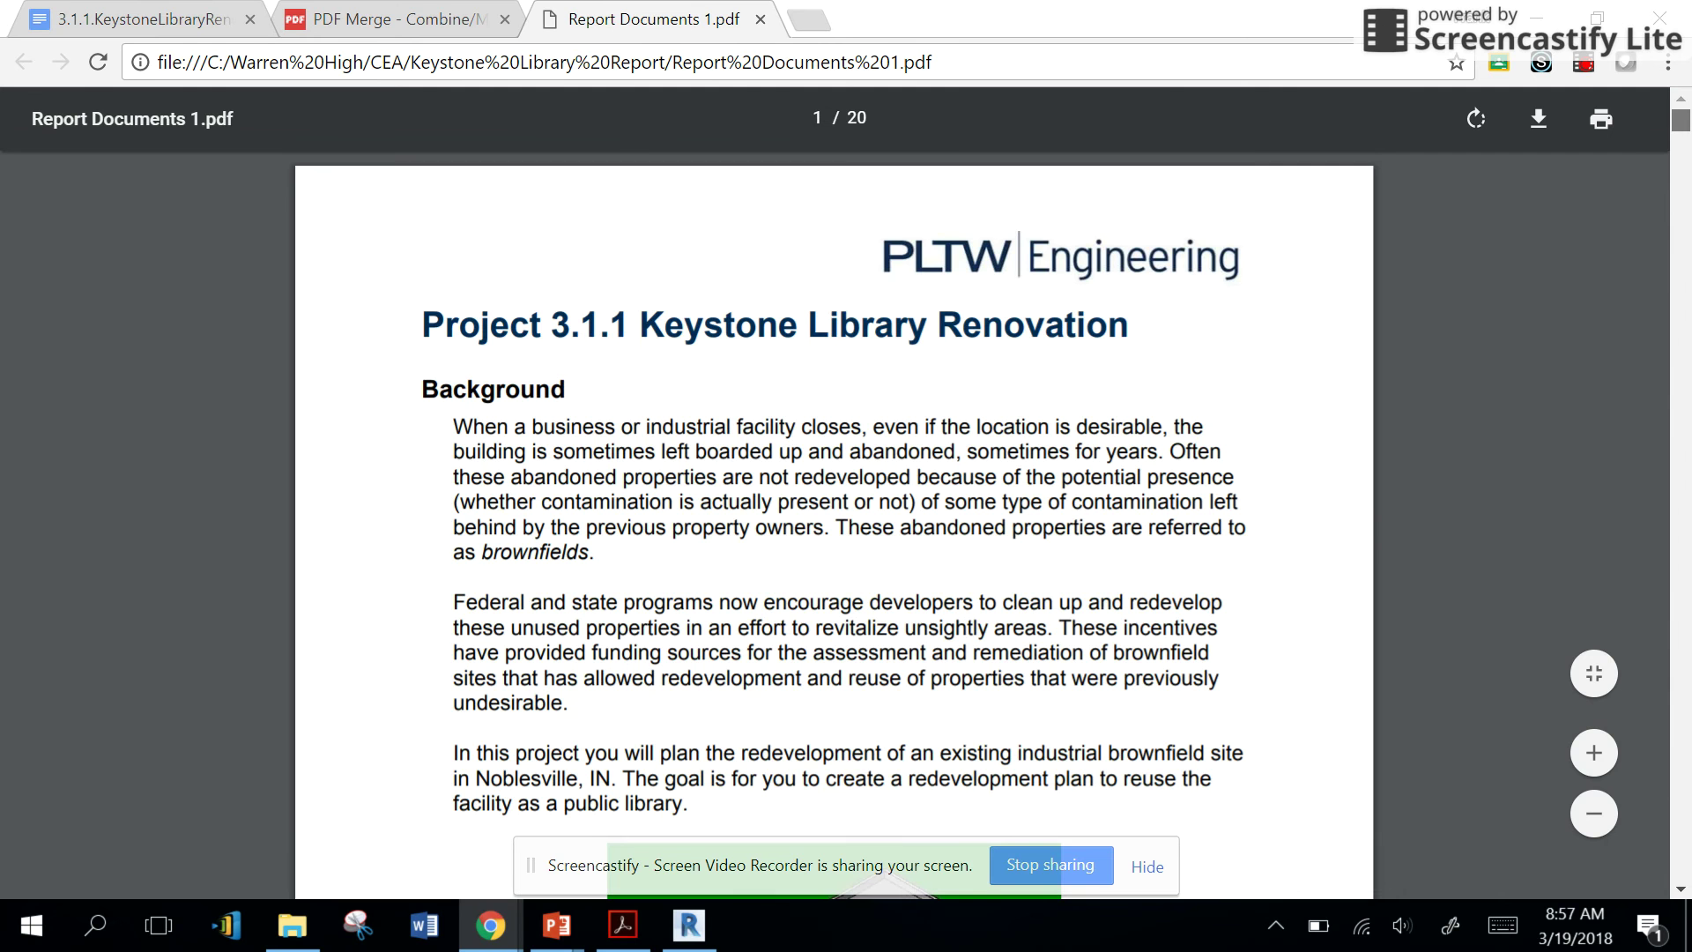
pyautogui.click(760, 19)
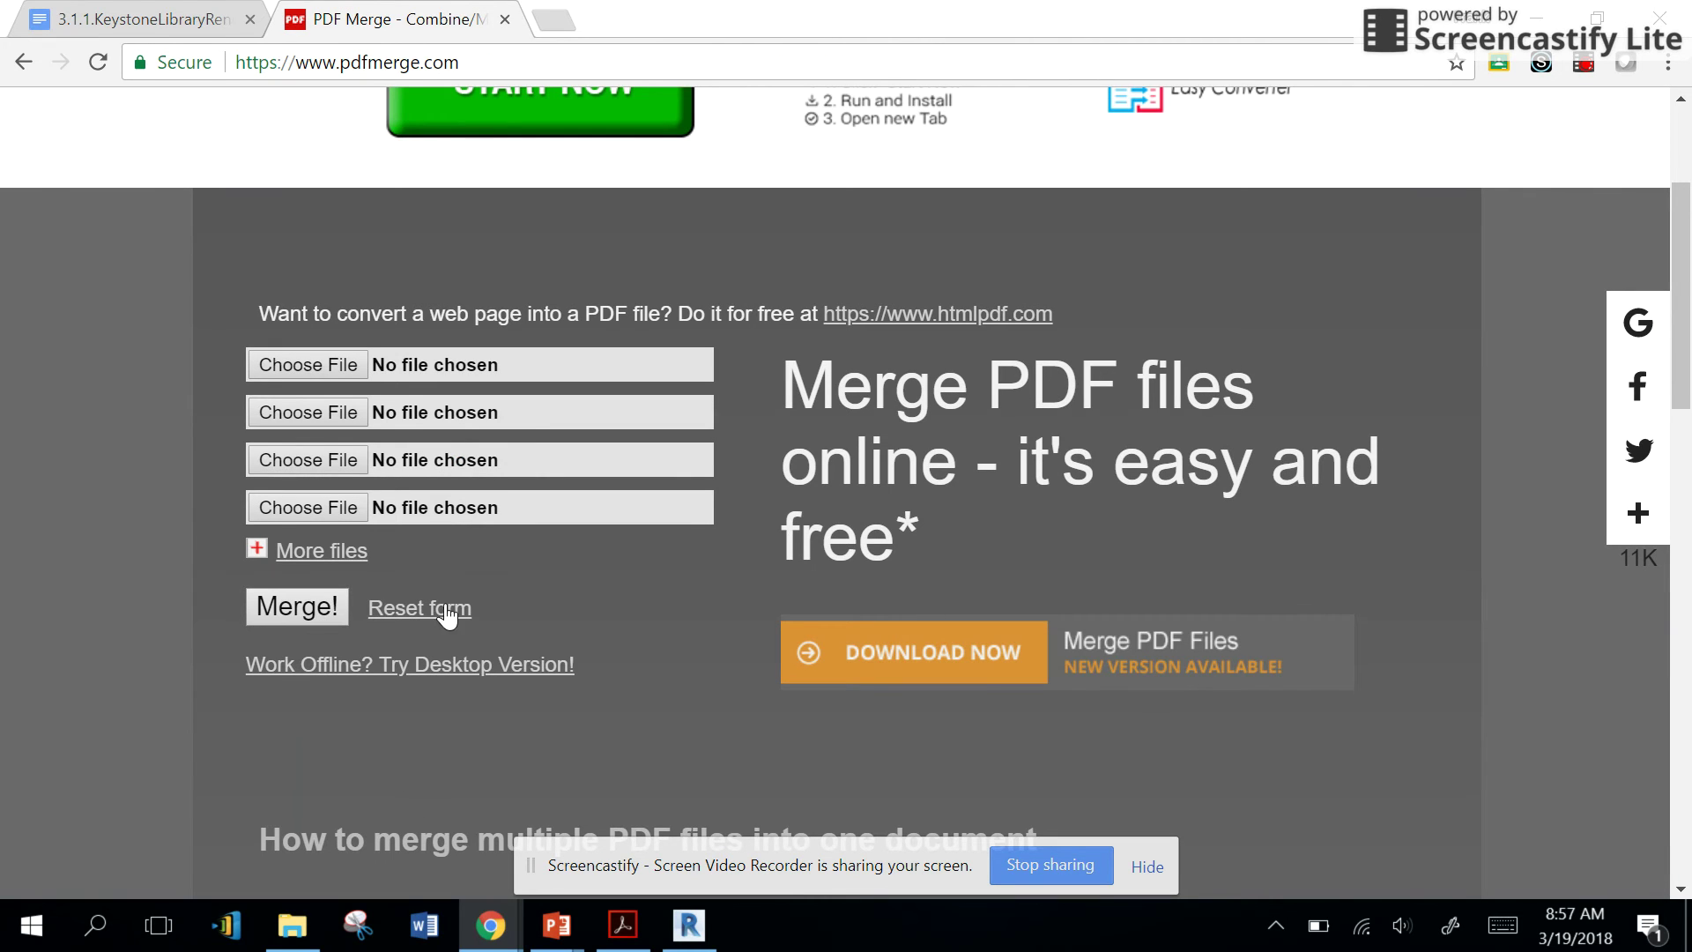
pyautogui.scroll(-3, 585, 642)
pyautogui.scroll(5, 671, 658)
pyautogui.scroll(-15, 672, 661)
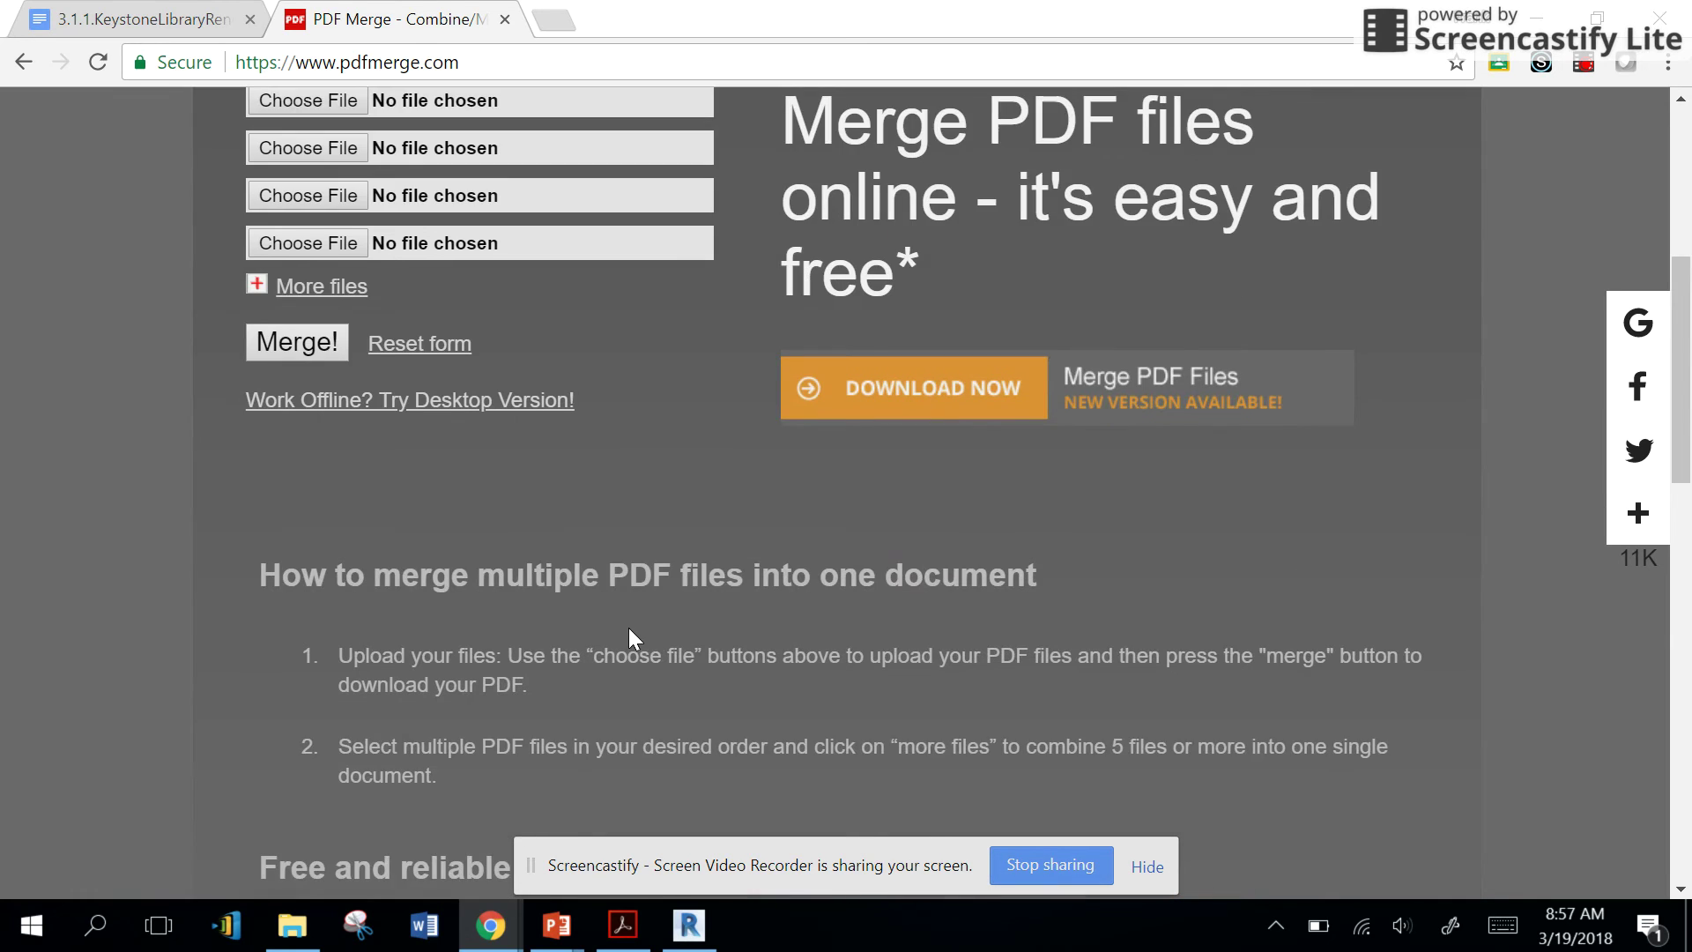
# Choose Report Documents 1 and Report Documents 2 as the first and second files and merge them.
pyautogui.scroll(15, 657, 604)
pyautogui.click(321, 633)
pyautogui.click(511, 470)
pyautogui.click(776, 805)
pyautogui.click(326, 679)
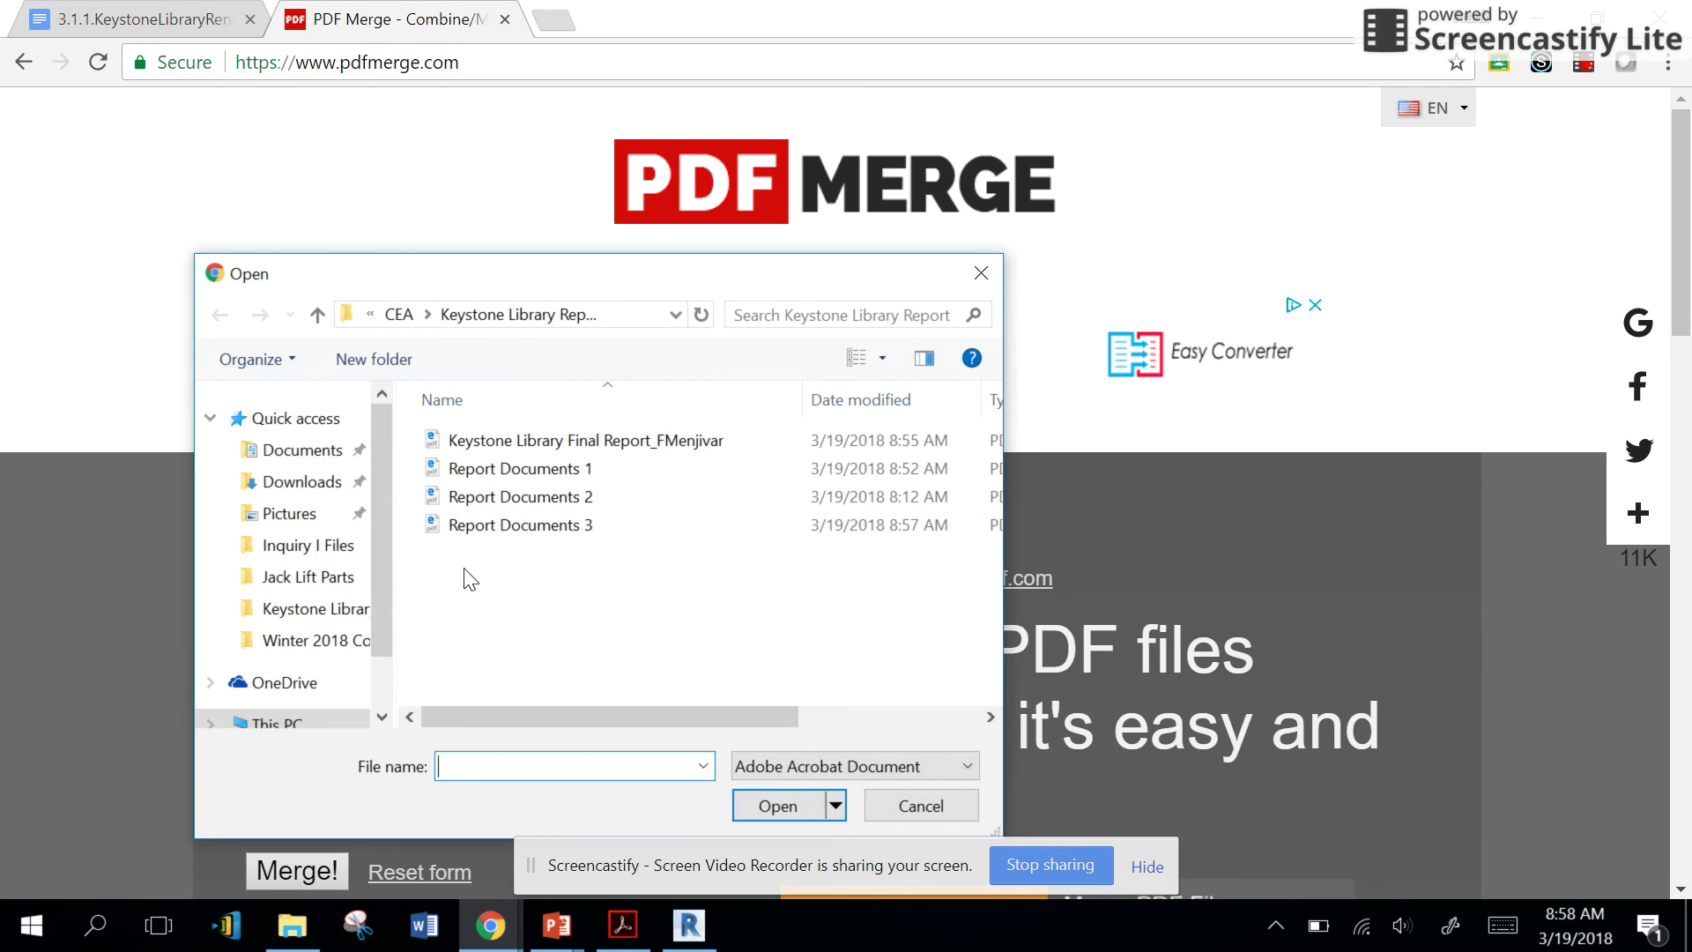
pyautogui.click(529, 496)
pyautogui.click(759, 804)
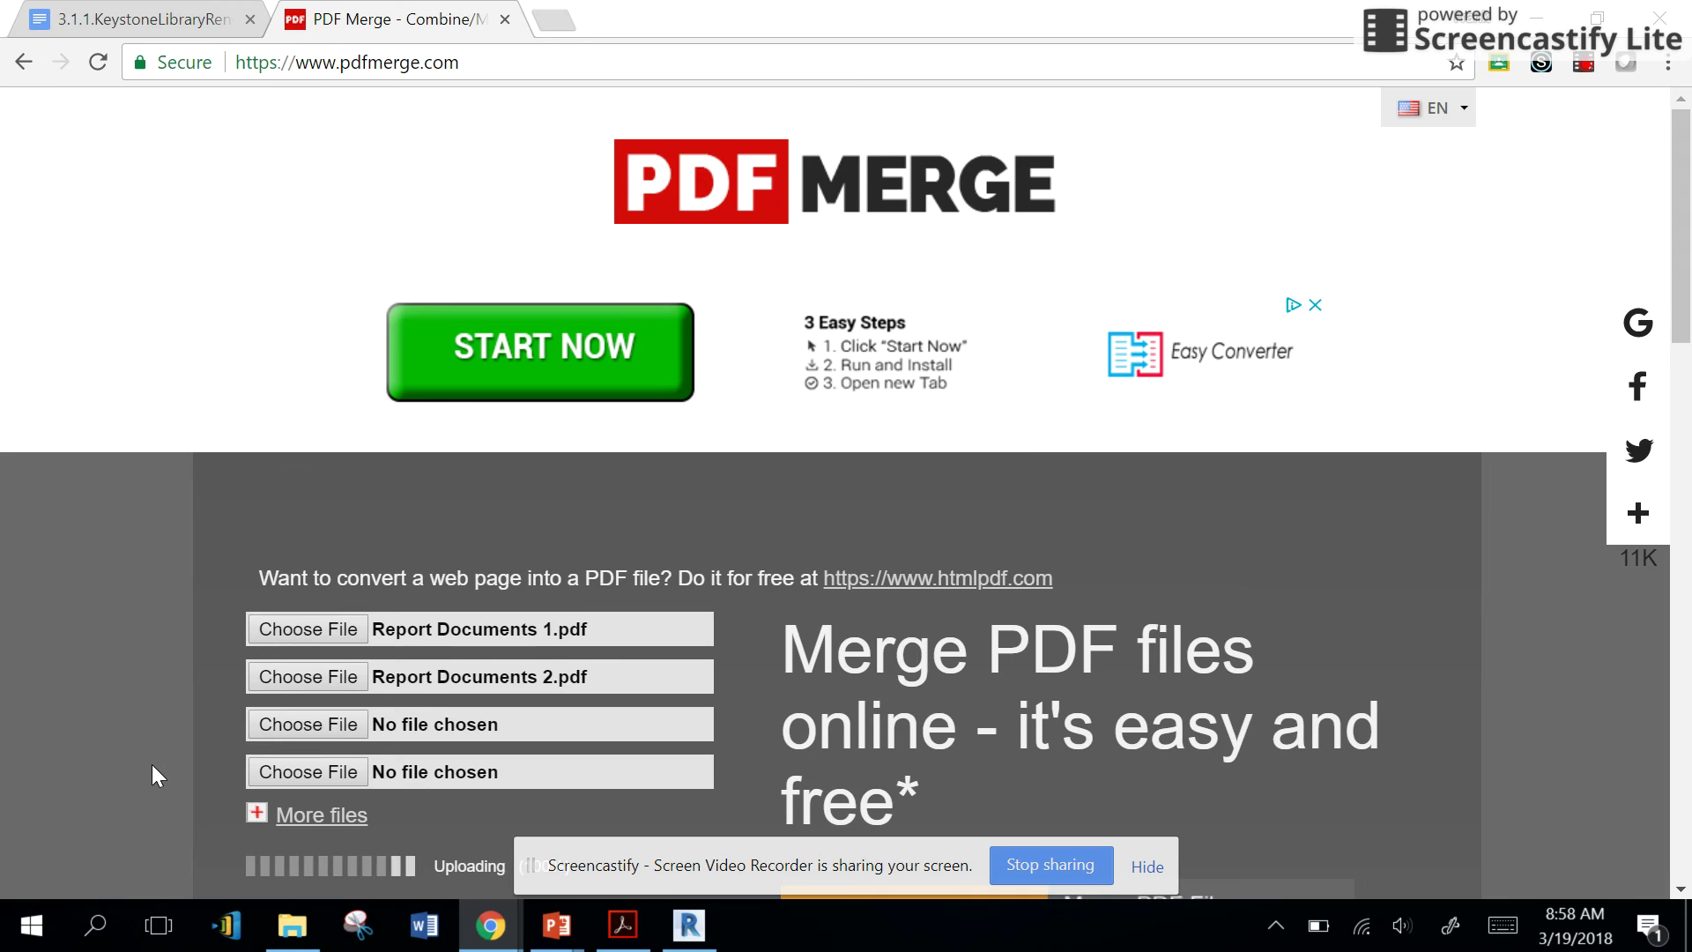
# Download the merged PDF into the Keystone Library Report folder, reusing the existing final report's file name with _V2 added.
pyautogui.scroll(-3, 151, 765)
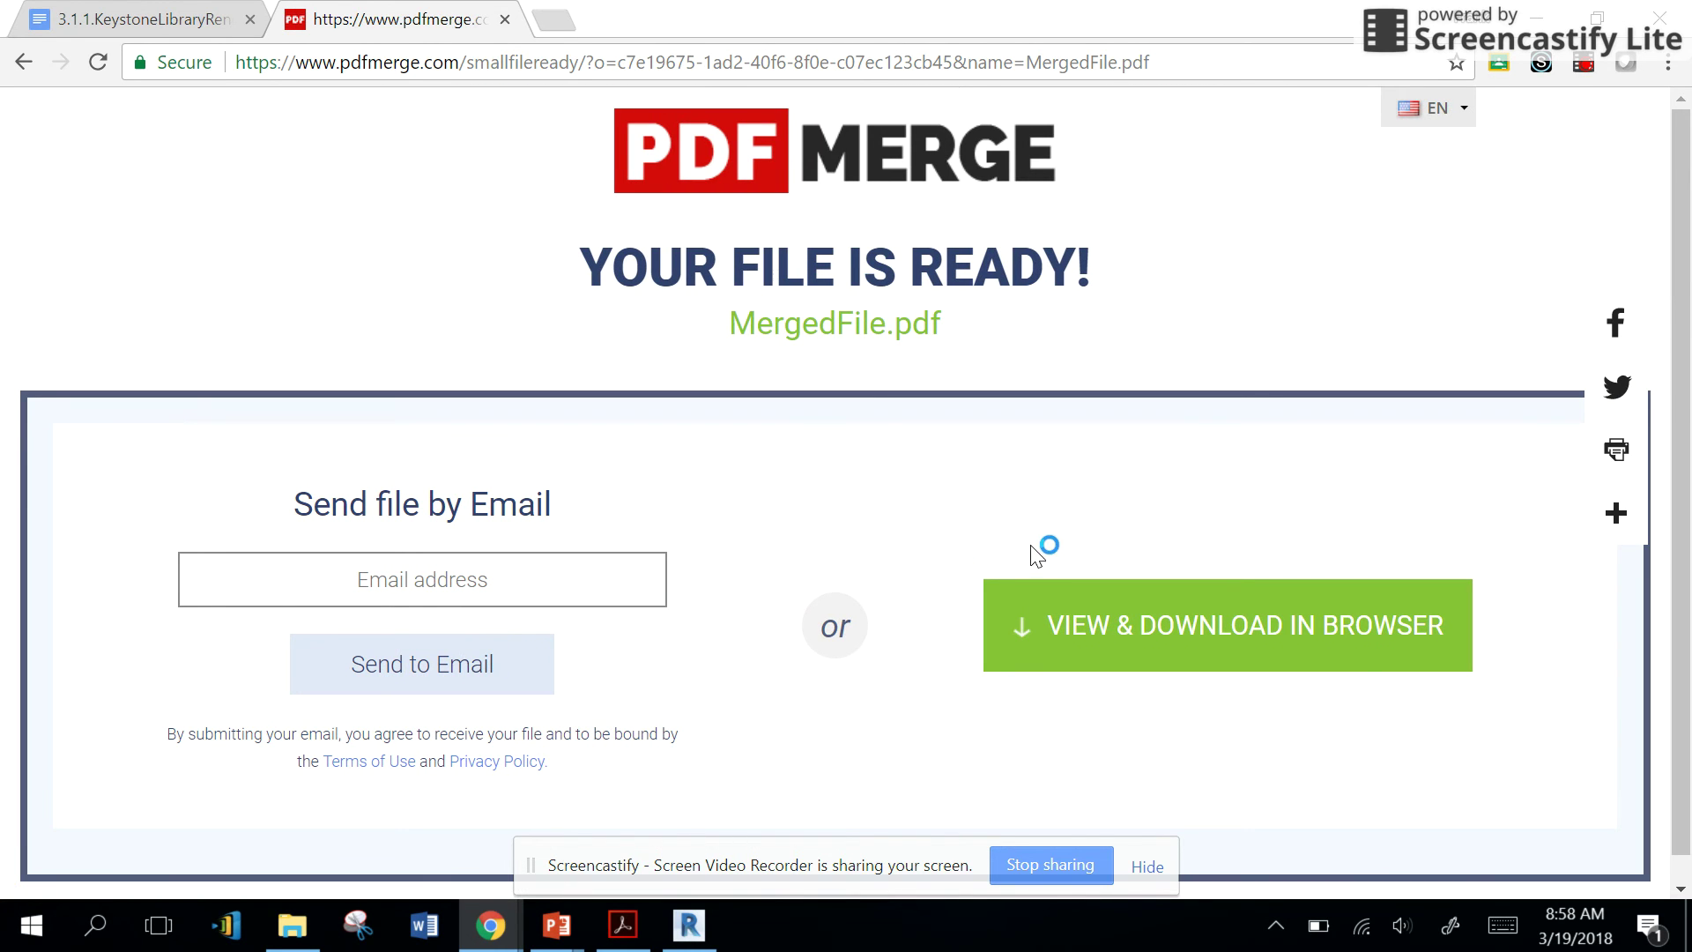
pyautogui.scroll(-1, 1065, 548)
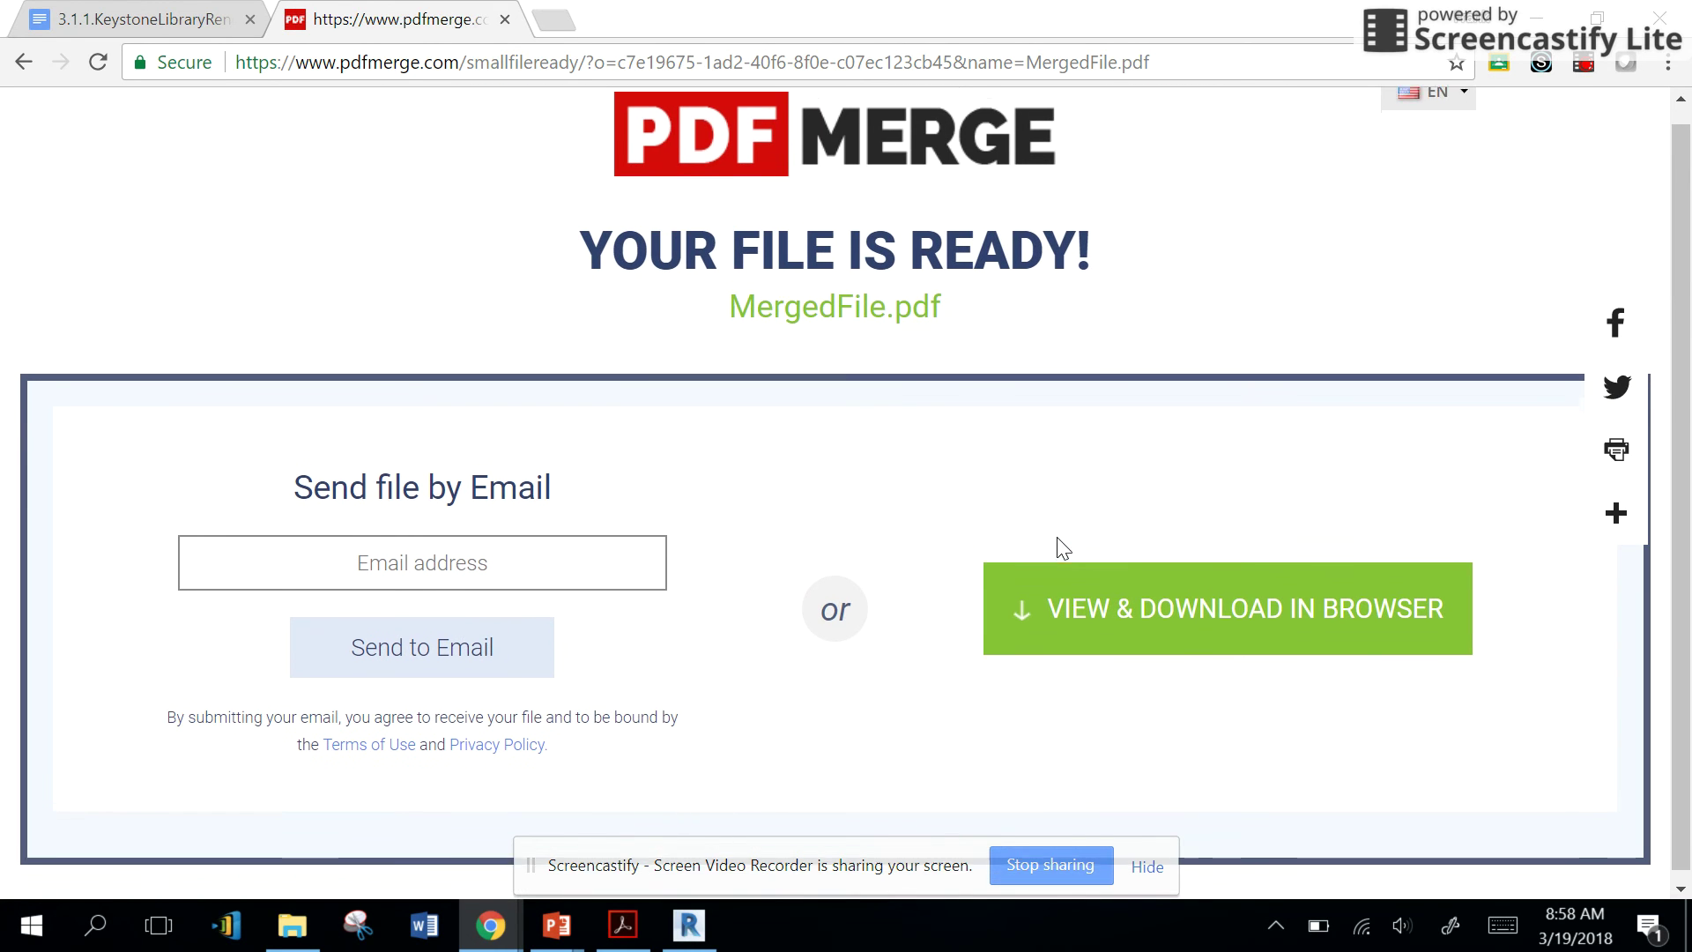
pyautogui.click(1184, 614)
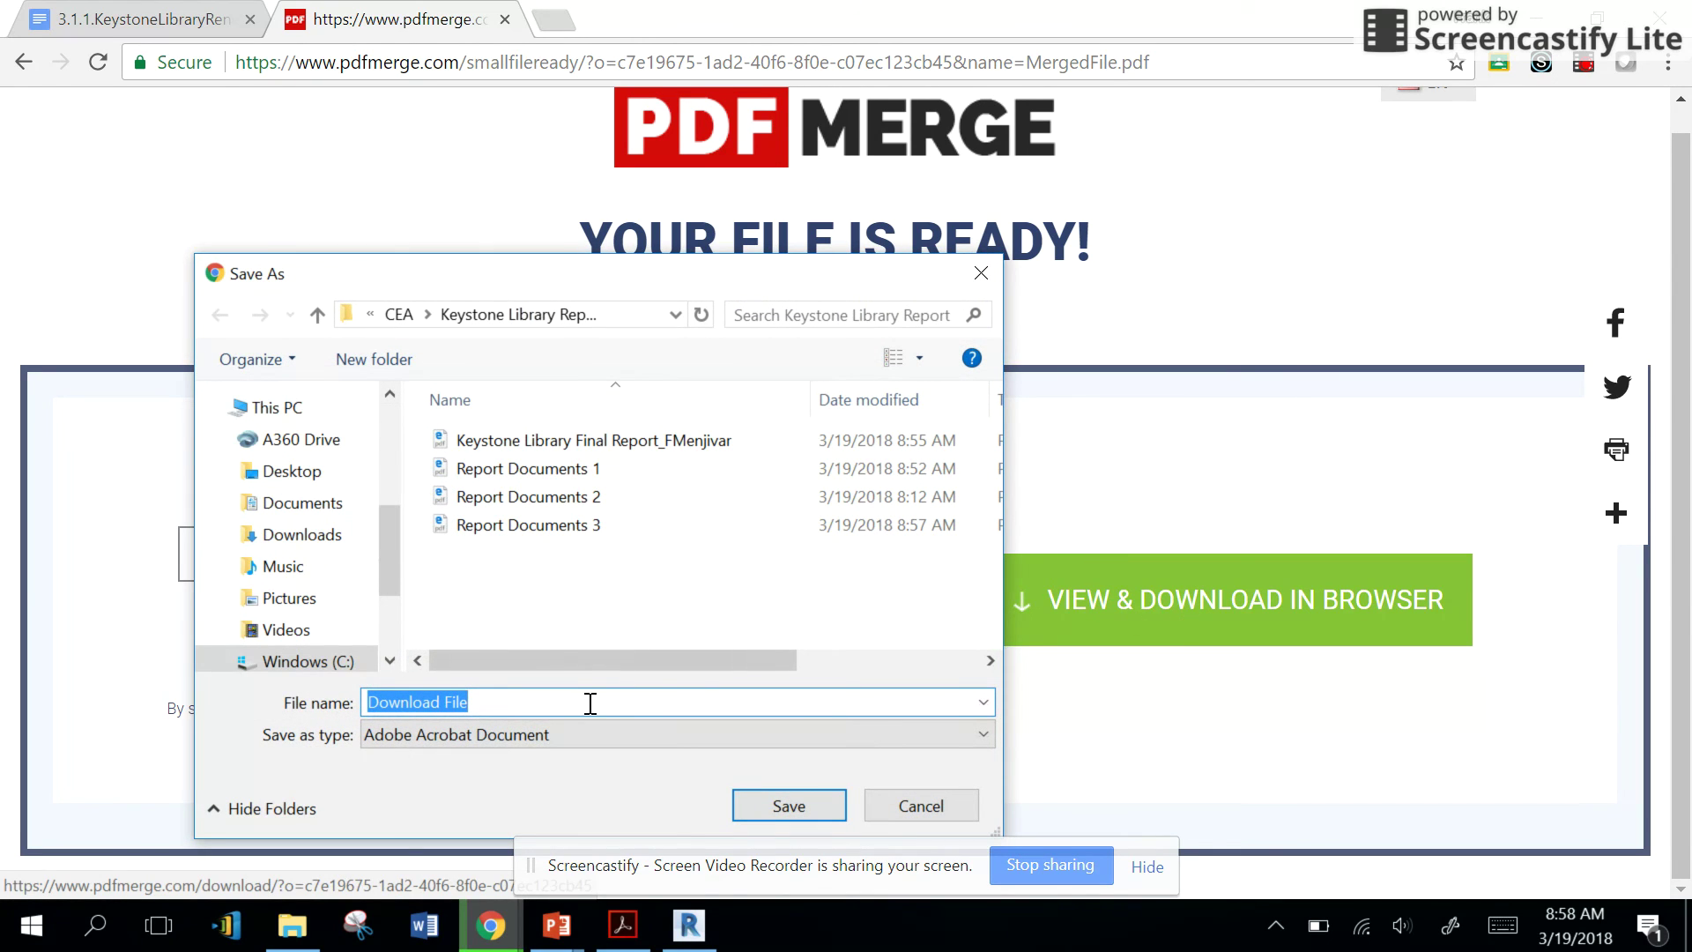
pyautogui.write('Co')
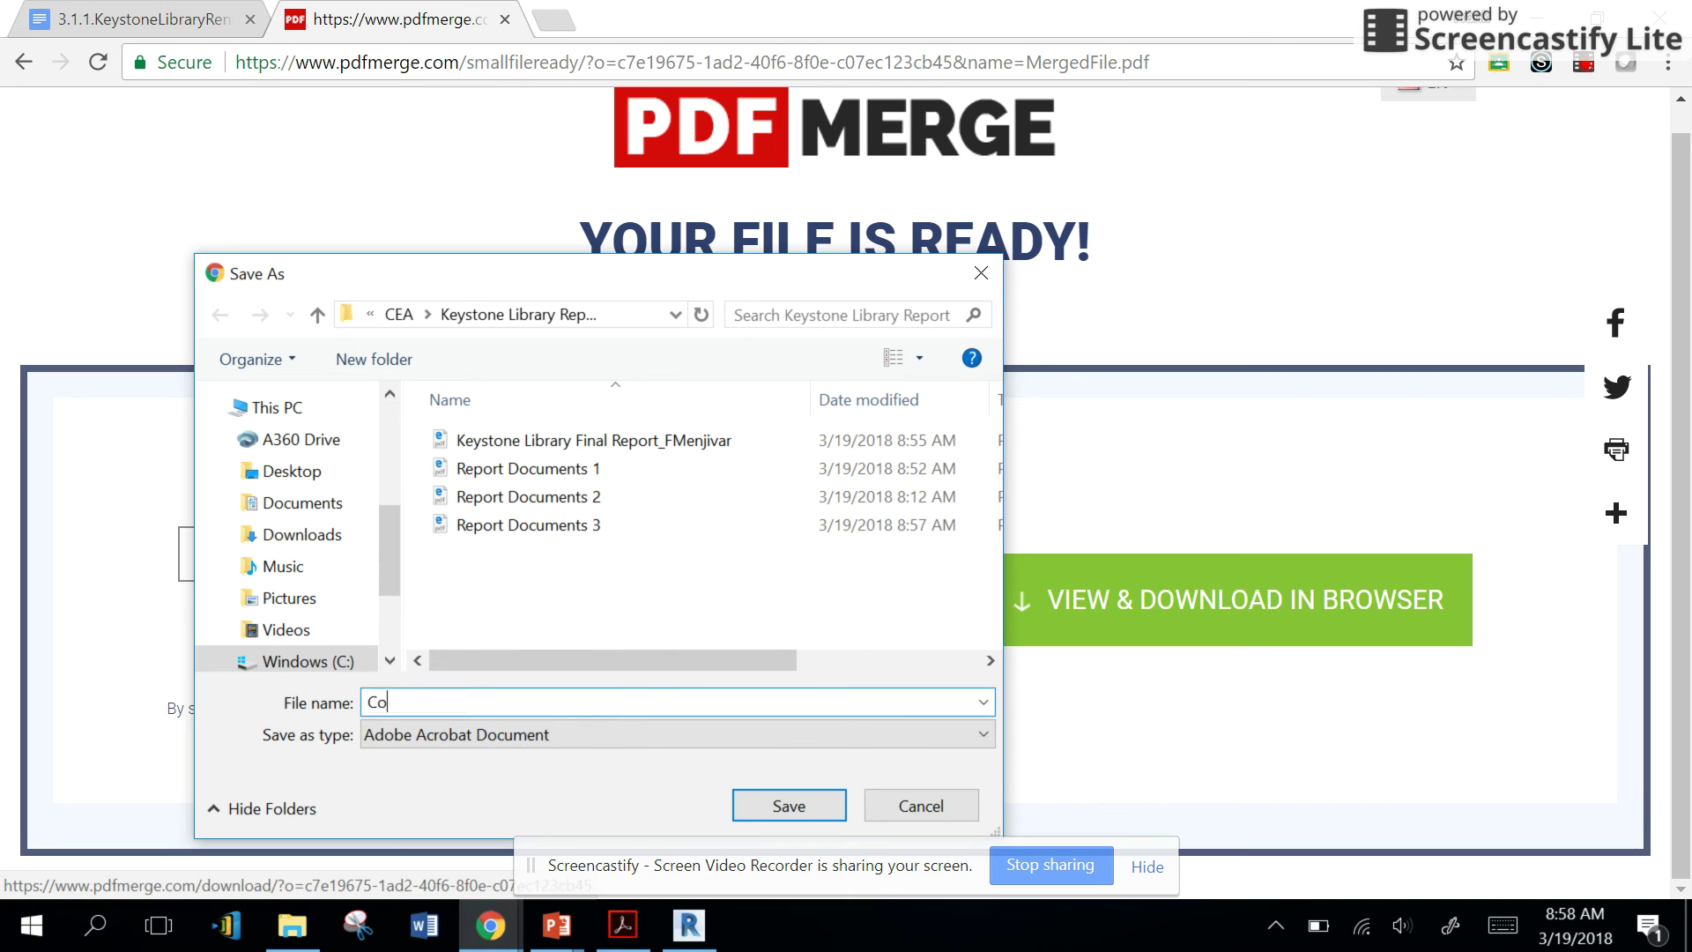
pyautogui.click(617, 439)
pyautogui.click(650, 703)
pyautogui.click(666, 706)
pyautogui.write('_FMenjivar_V2')
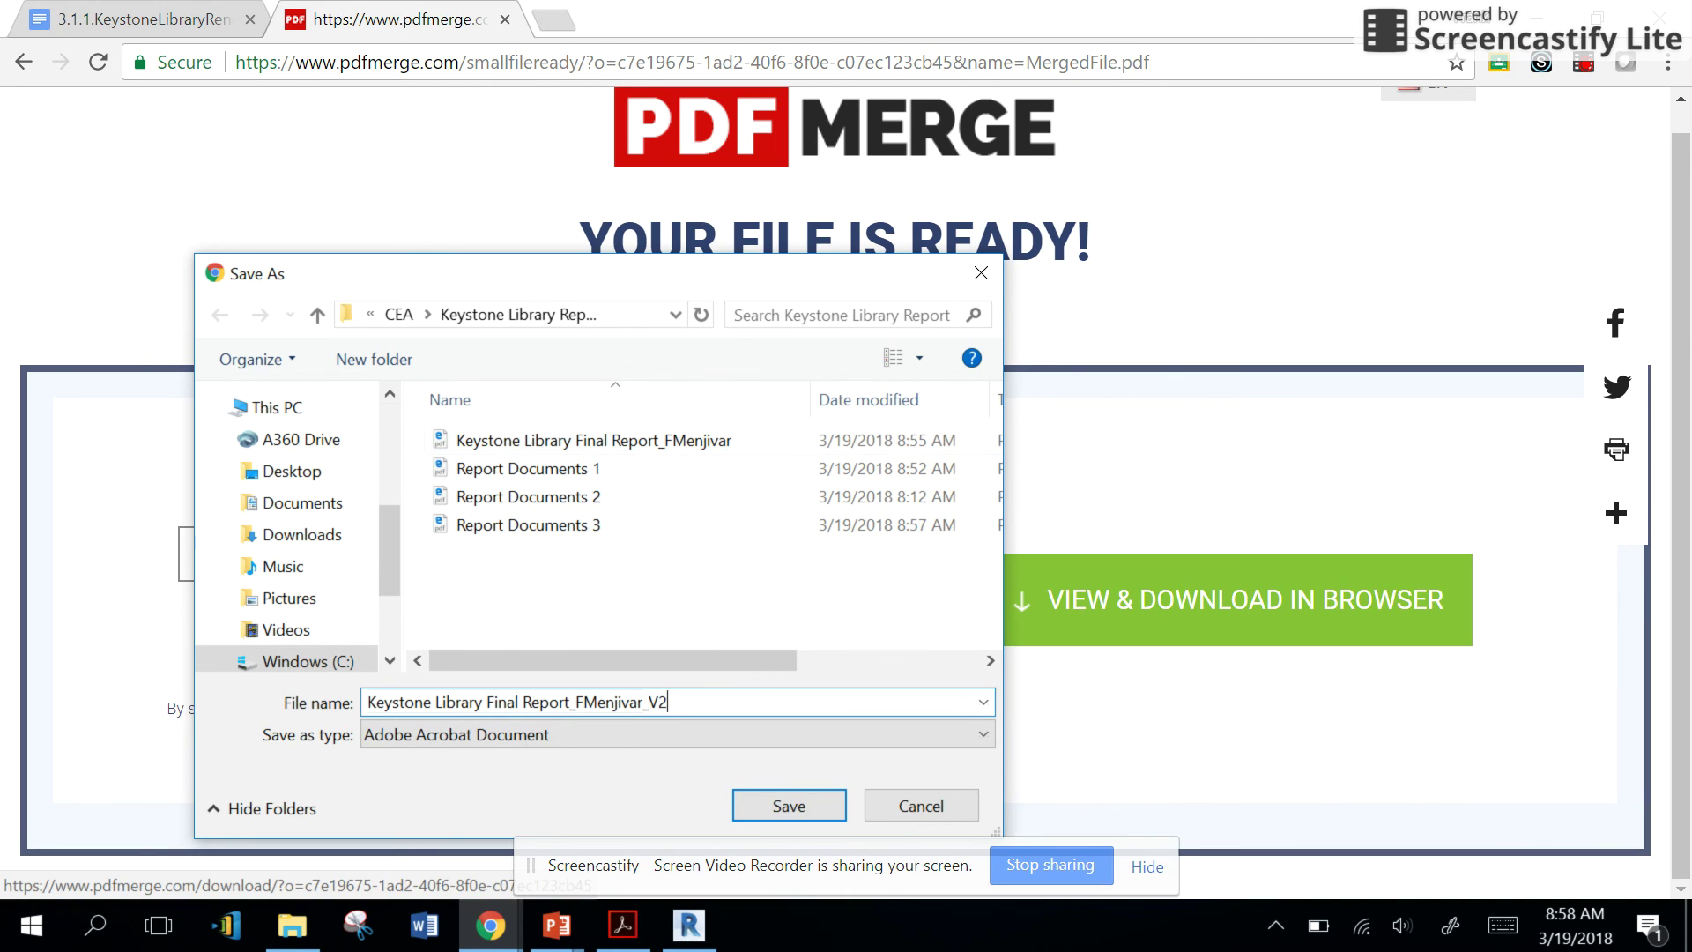
pyautogui.press('Return')
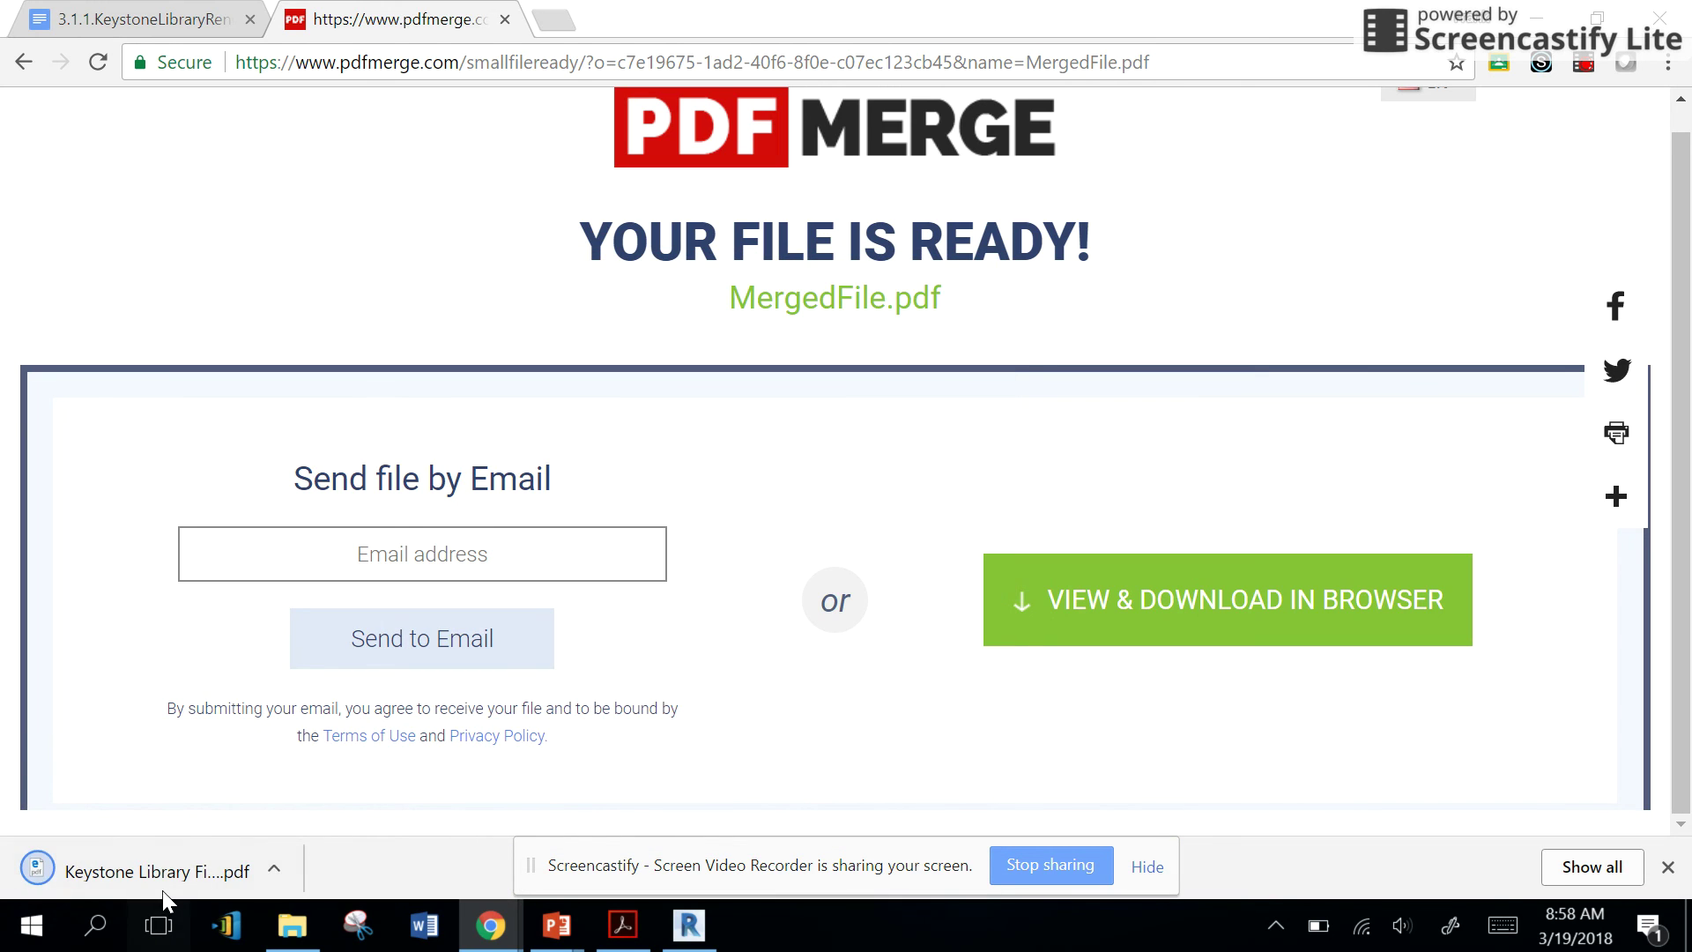
# Open the downloaded merged PDF and check the report pages and Revit sheets near its end.
pyautogui.click(161, 886)
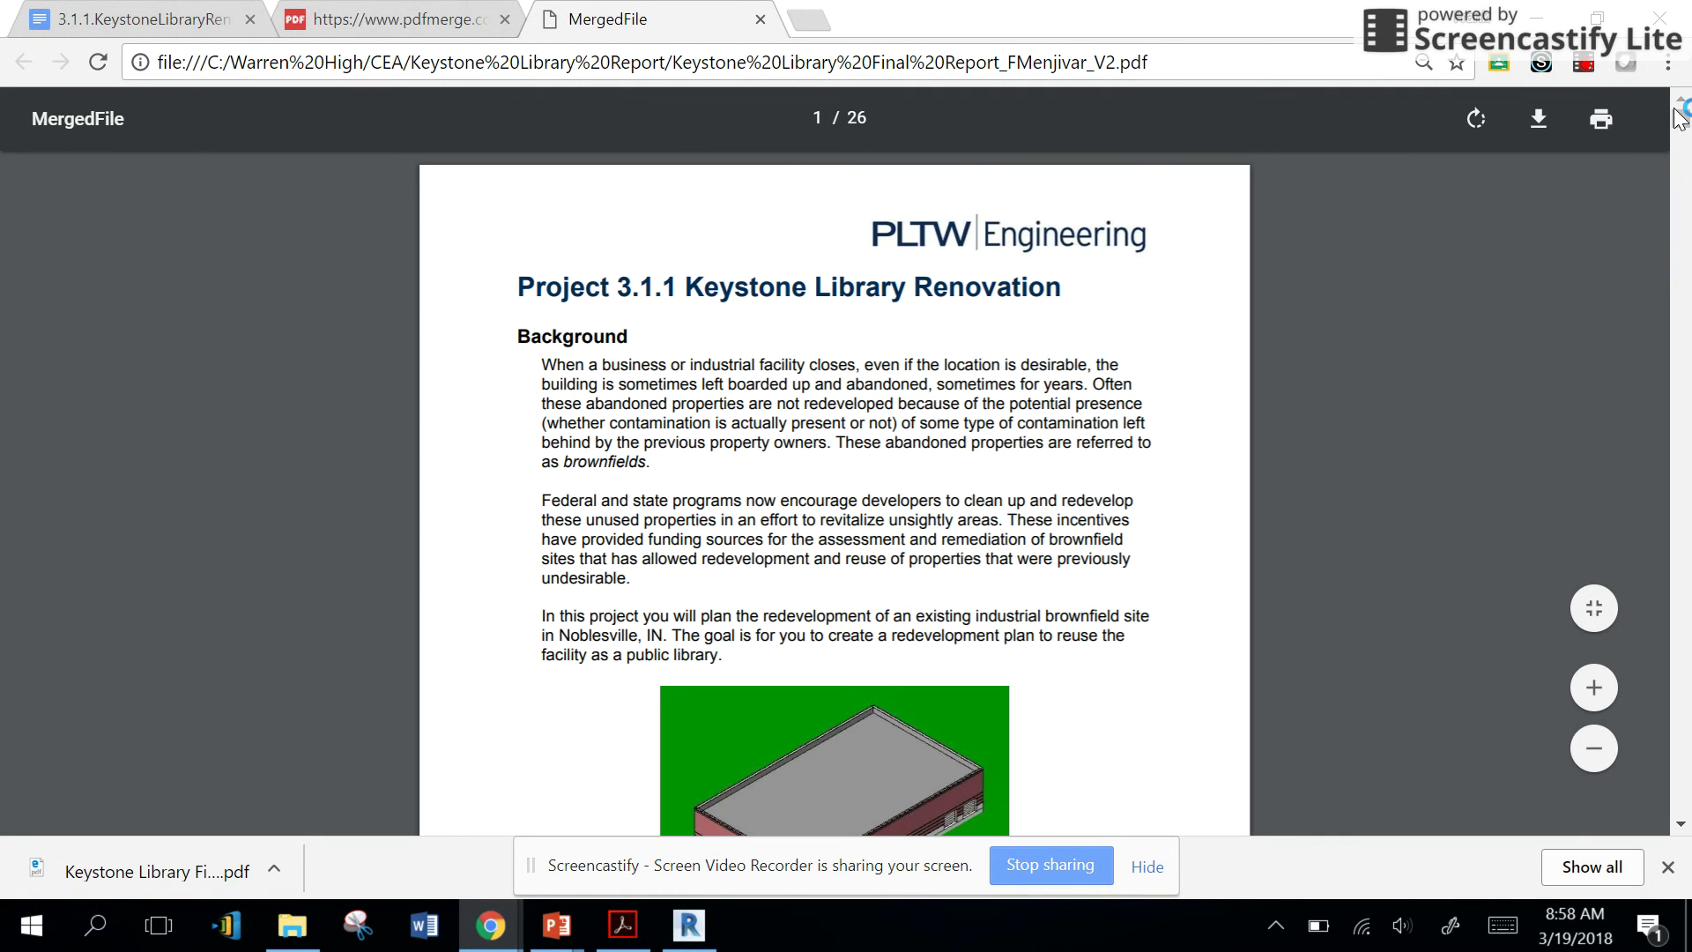
pyautogui.moveTo(1687, 148); pyautogui.dragTo(1680, 734)
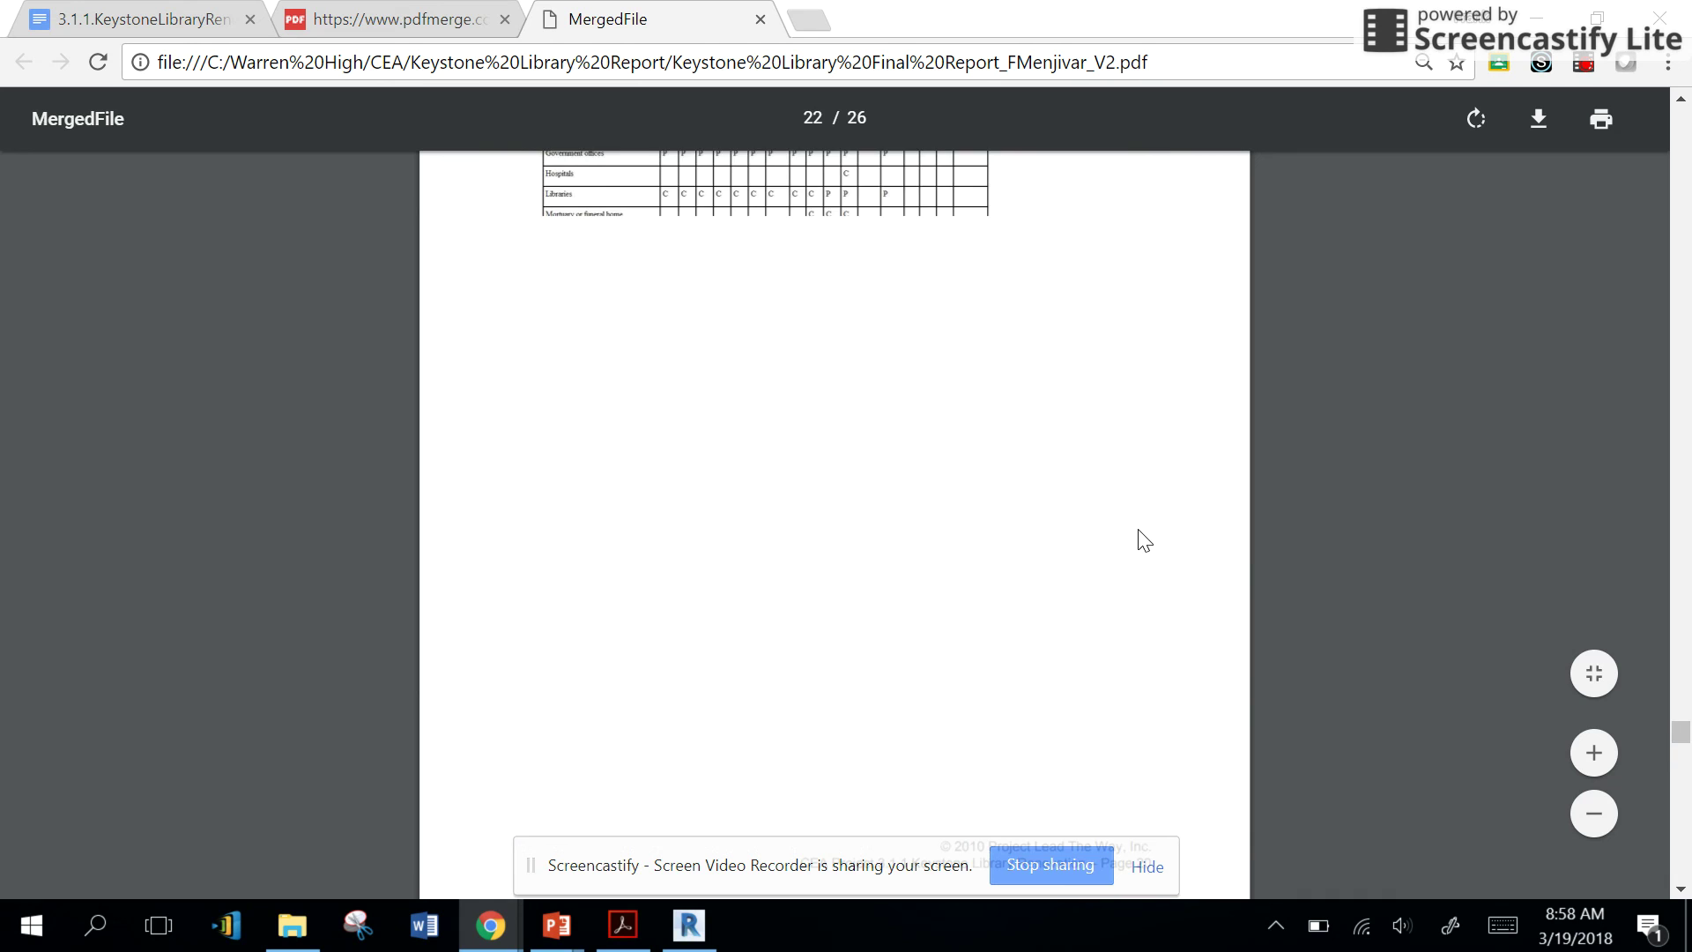
pyautogui.scroll(-1, 1144, 539)
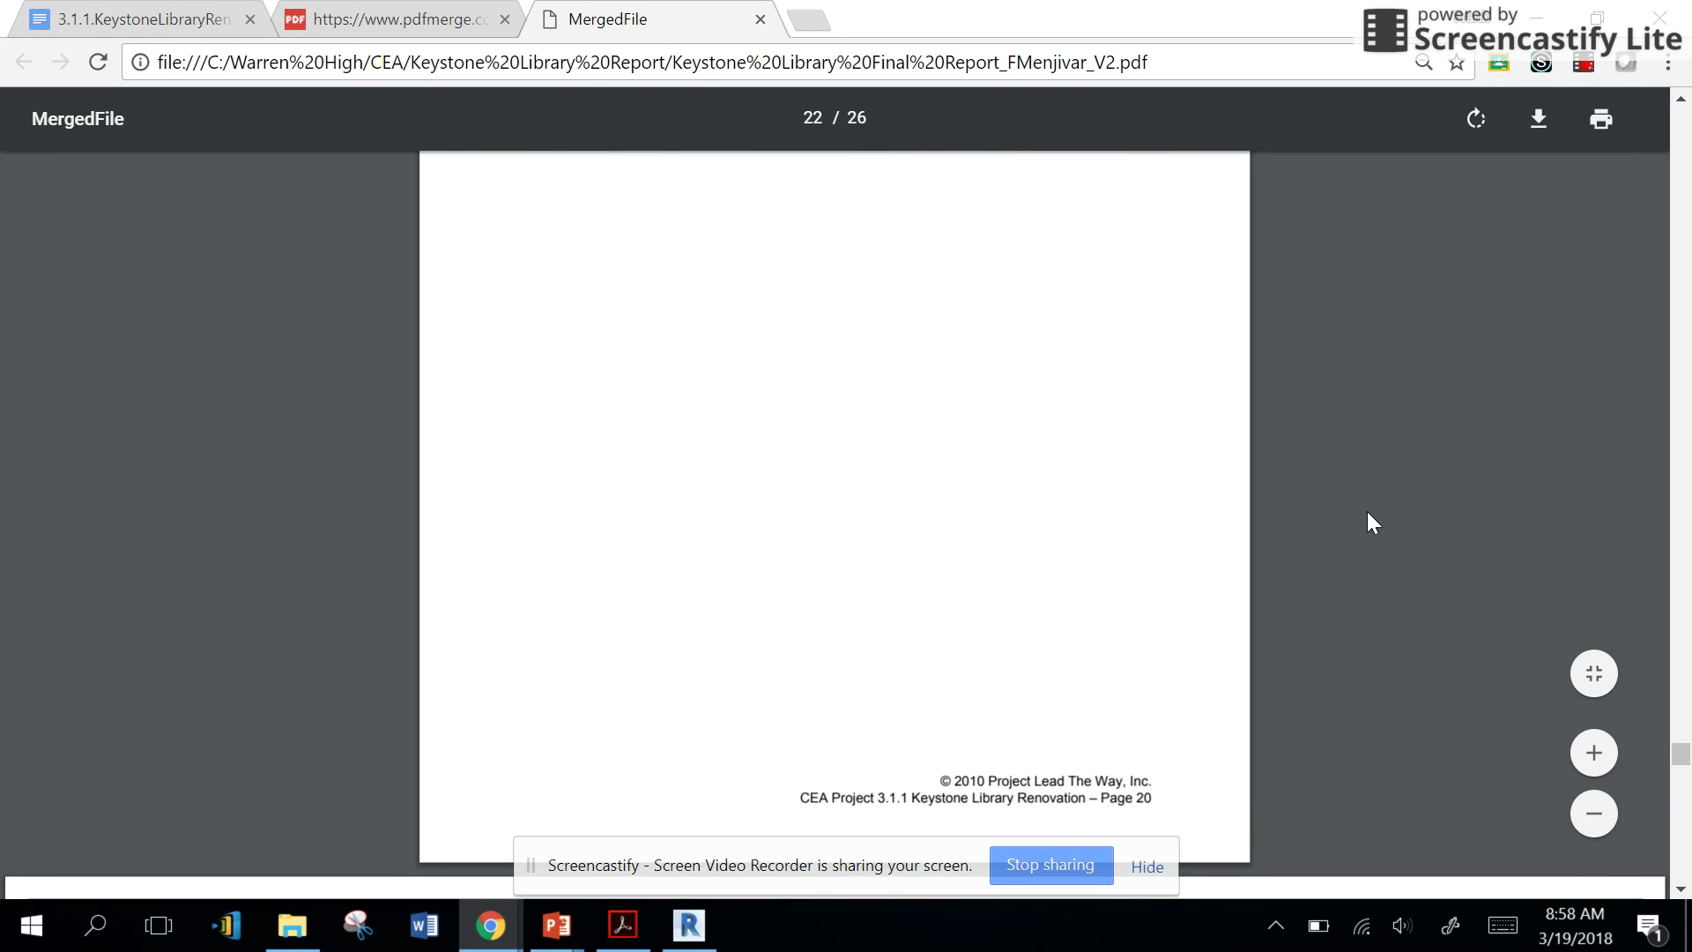
pyautogui.scroll(-15, 1361, 512)
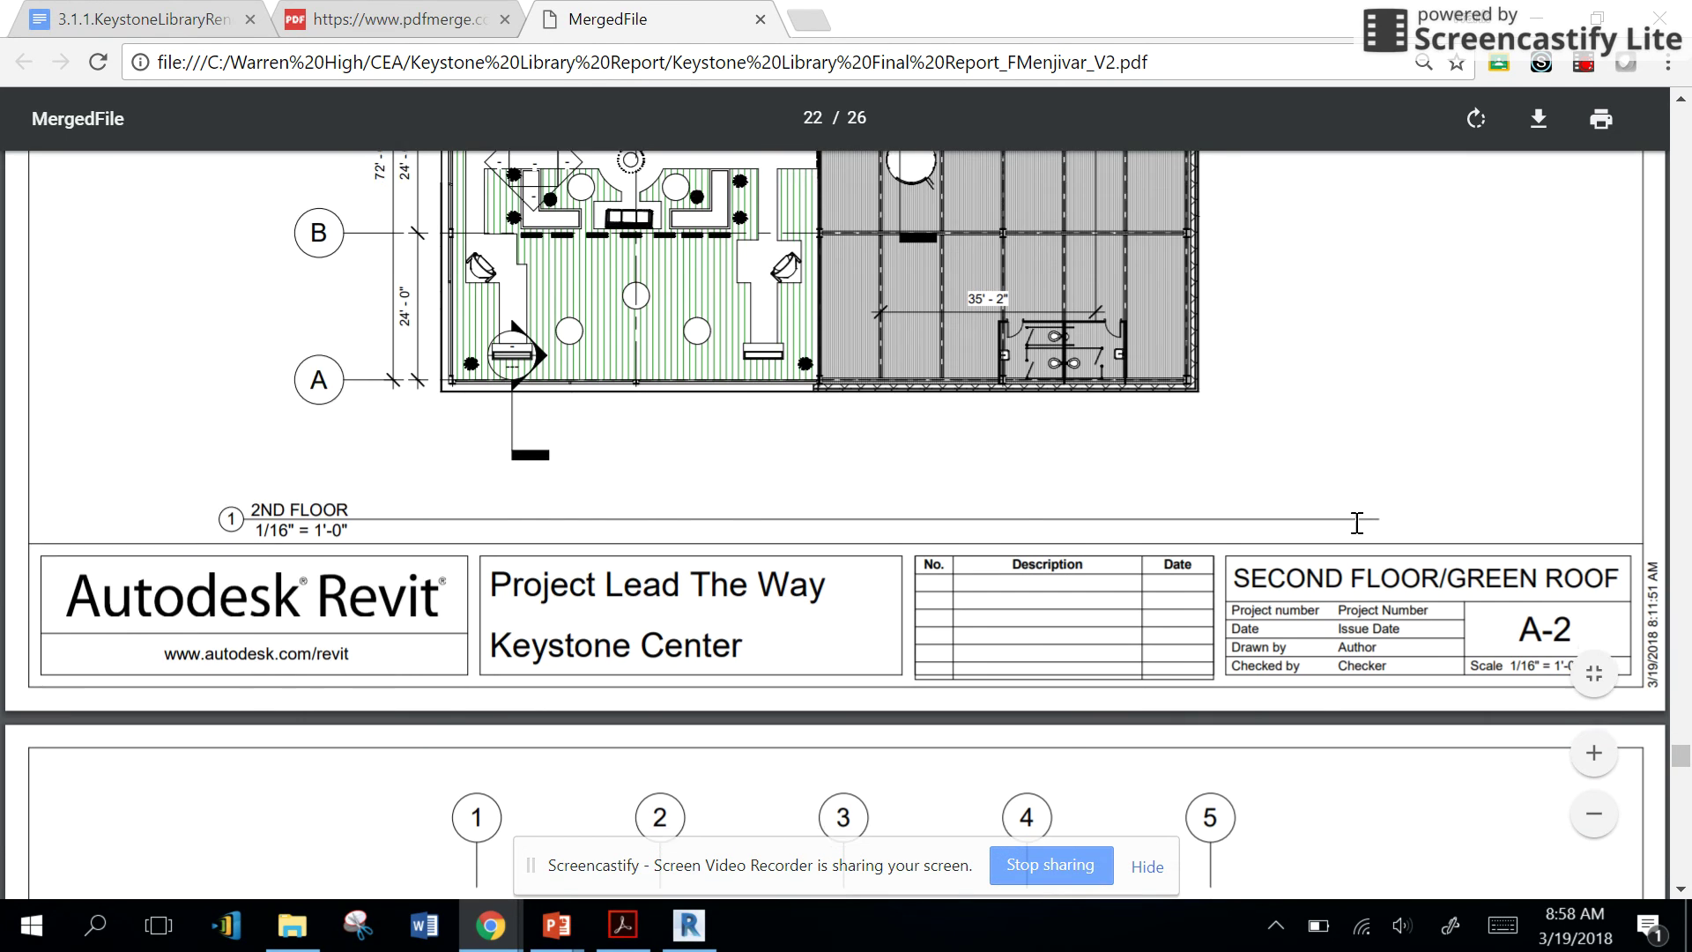
pyautogui.scroll(-10, 1357, 521)
pyautogui.scroll(15, 1258, 520)
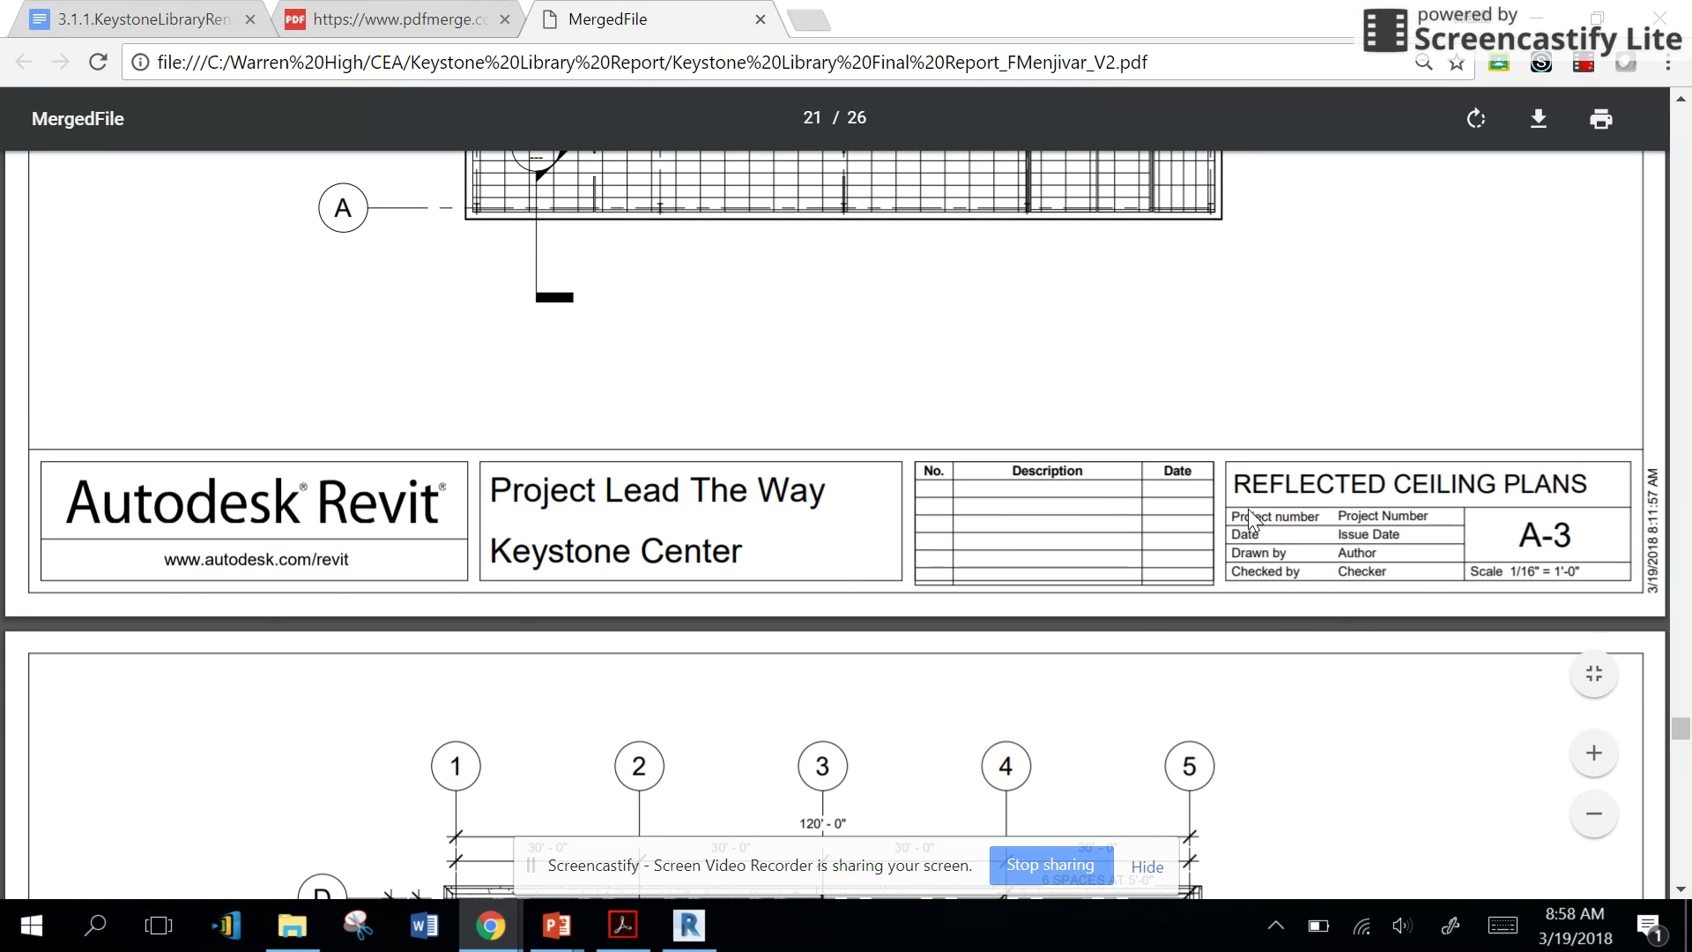